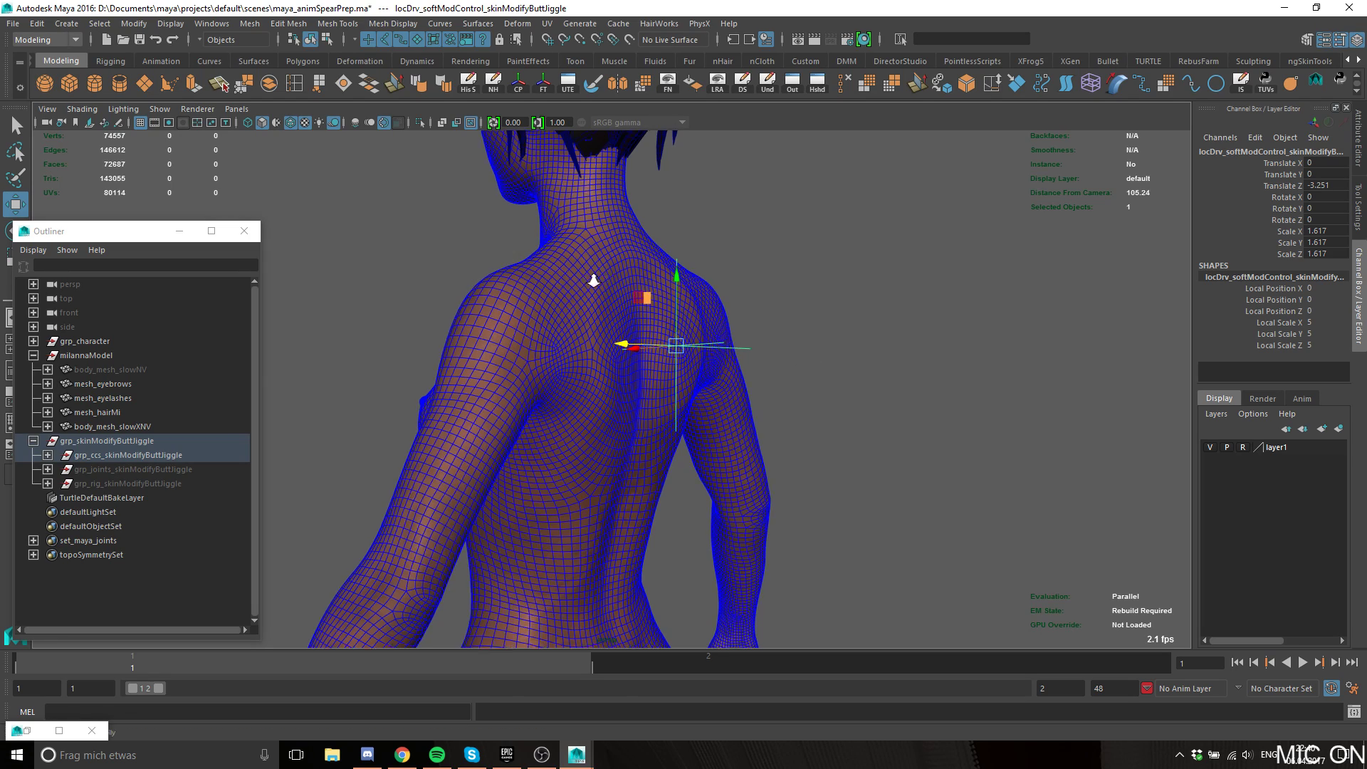
# Select the cc_jDrv_skinModifyButtJiggle control on the upper back and move it up and away from the skin.
pyautogui.keyDown('alt'); pyautogui.moveTo(592, 278); pyautogui.dragTo(702, 275, button='right'); pyautogui.keyUp('alt')
pyautogui.keyDown('alt'); pyautogui.moveTo(702, 275); pyautogui.dragTo(724, 332, button='middle'); pyautogui.keyUp('alt')
pyautogui.click(852, 351)
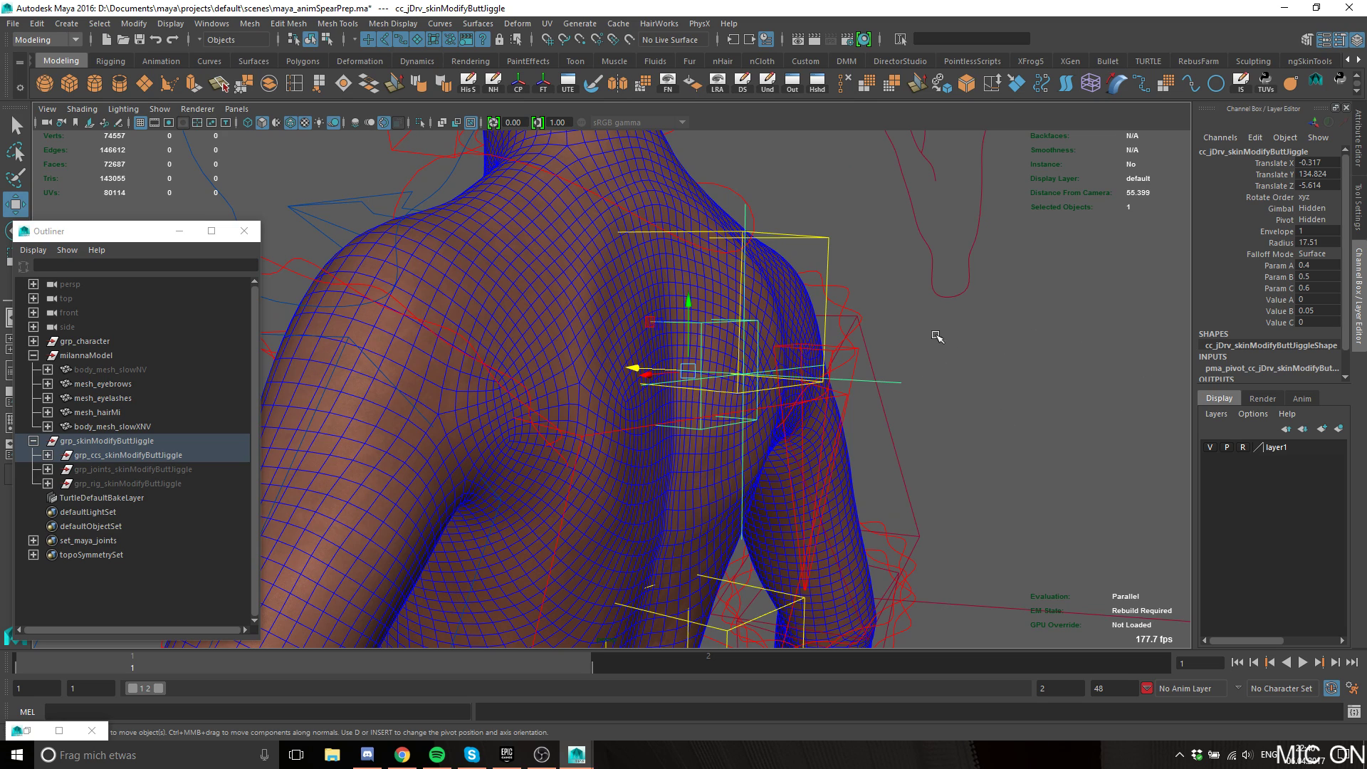
pyautogui.keyDown('alt'); pyautogui.moveTo(925, 276); pyautogui.dragTo(963, 373); pyautogui.keyUp('alt')
pyautogui.keyDown('alt'); pyautogui.moveTo(747, 324); pyautogui.dragTo(736, 345); pyautogui.keyUp('alt')
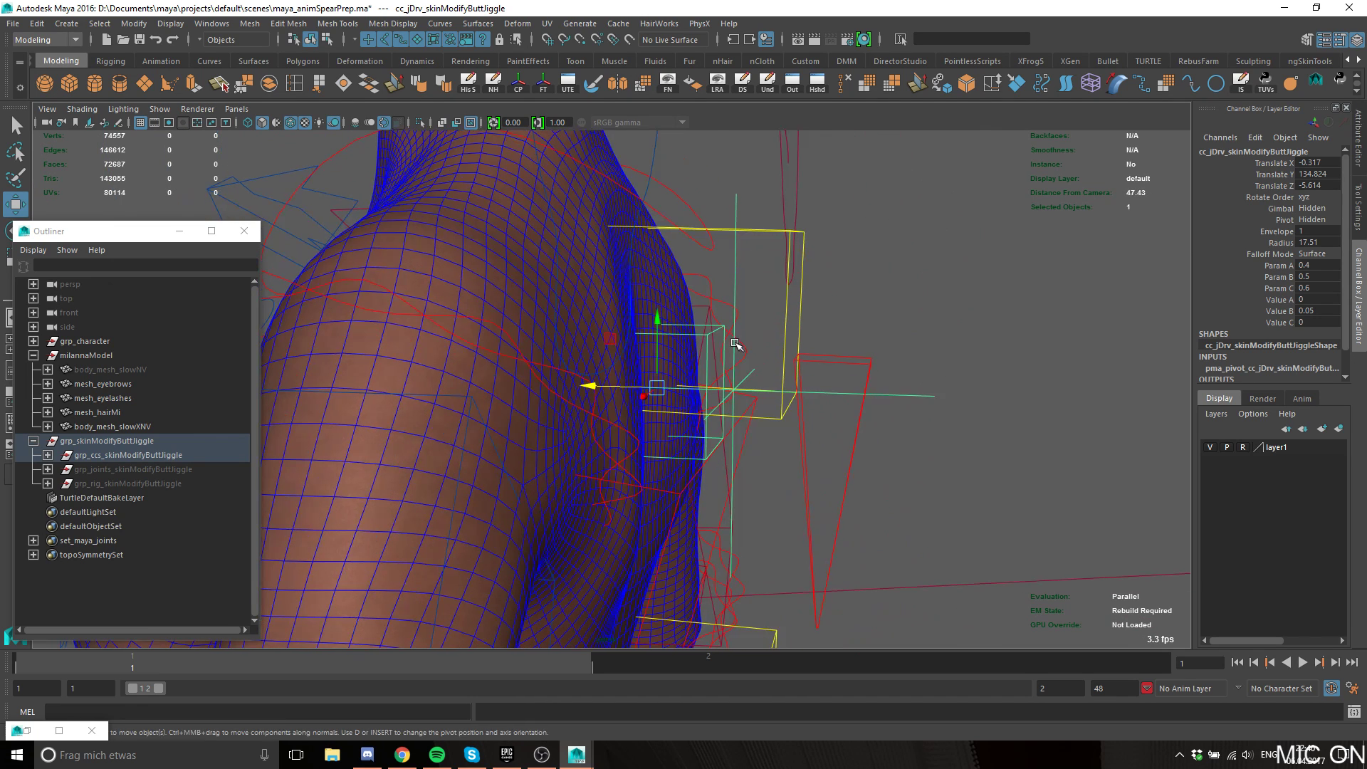
pyautogui.moveTo(661, 388); pyautogui.dragTo(755, 280)
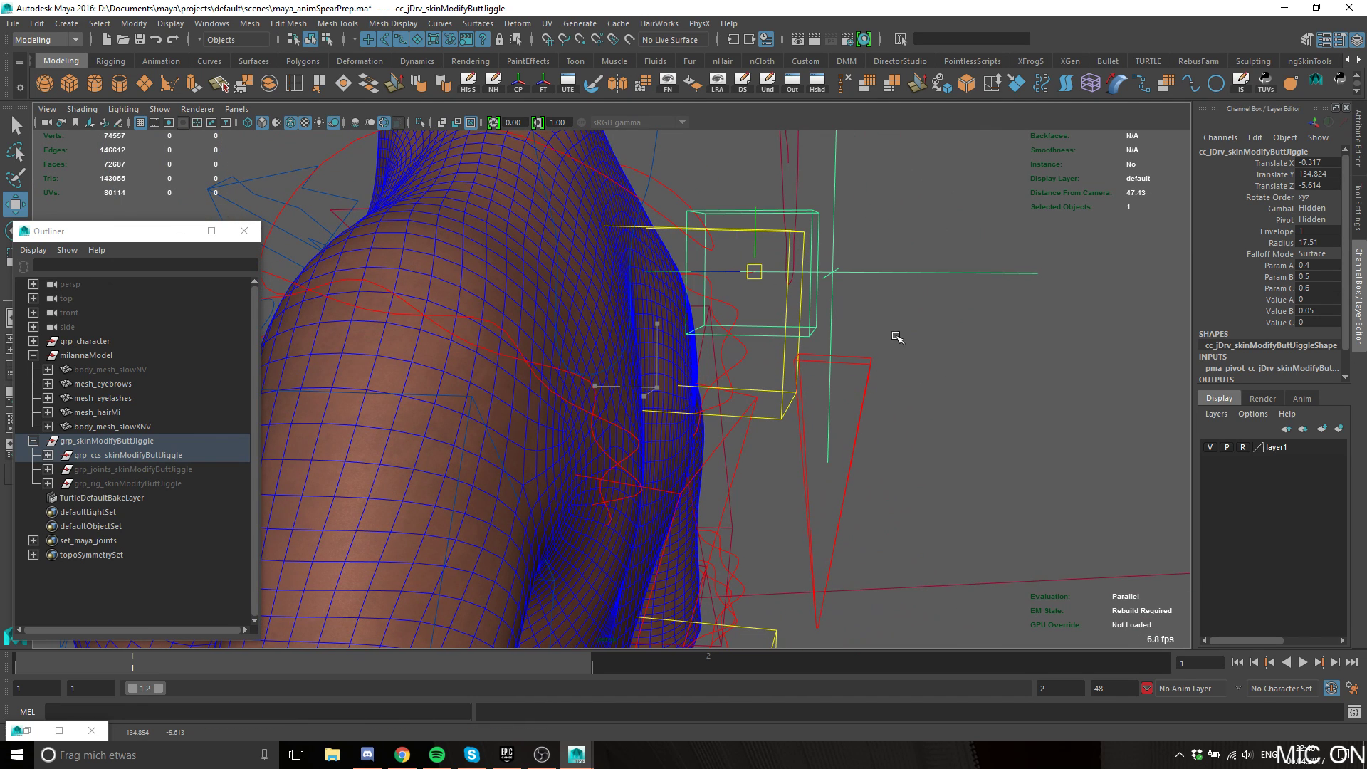
# Set the control's Falloff Mode to Volume and bring the control back down to the middle of the upper back.
pyautogui.click(1323, 254)
pyautogui.click(1323, 265)
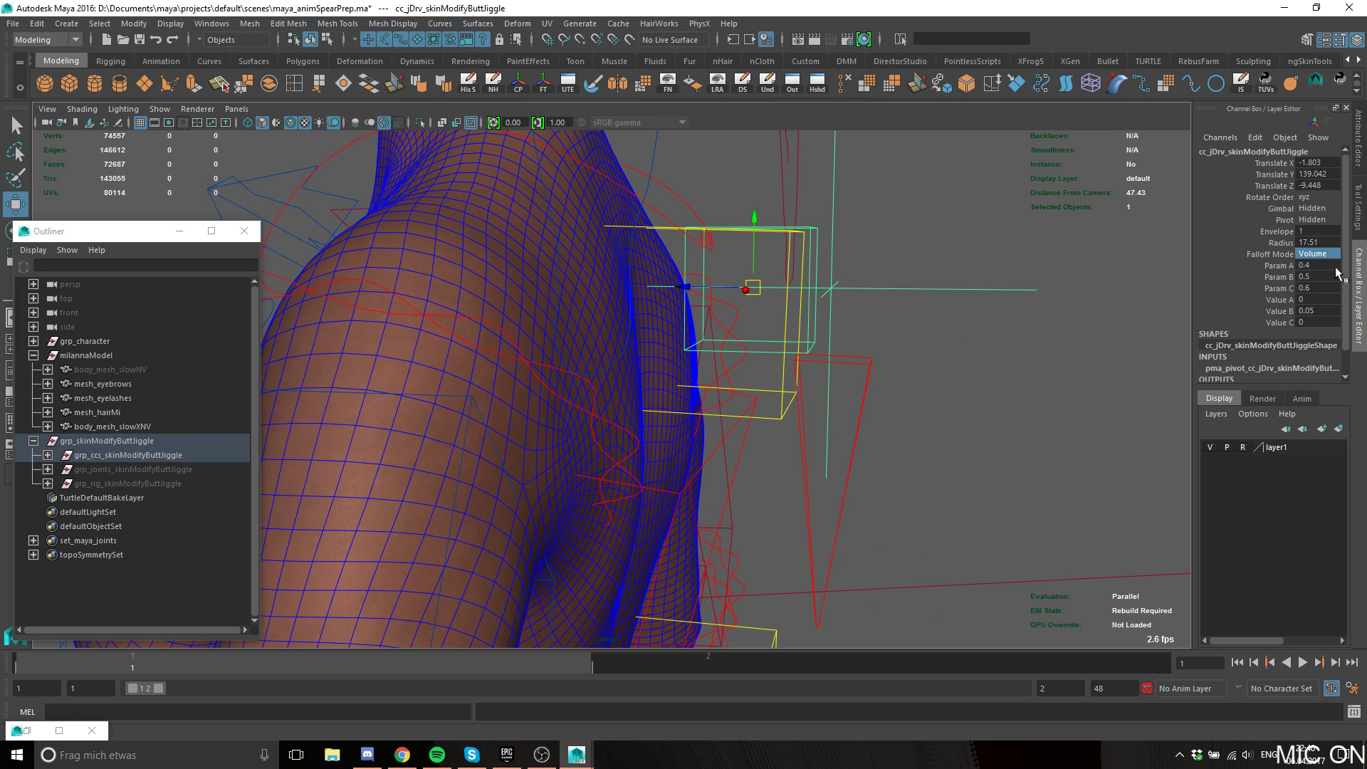
pyautogui.moveTo(813, 354); pyautogui.dragTo(861, 501, button='middle')
pyautogui.keyDown('alt'); pyautogui.moveTo(741, 363); pyautogui.dragTo(669, 354); pyautogui.keyUp('alt')
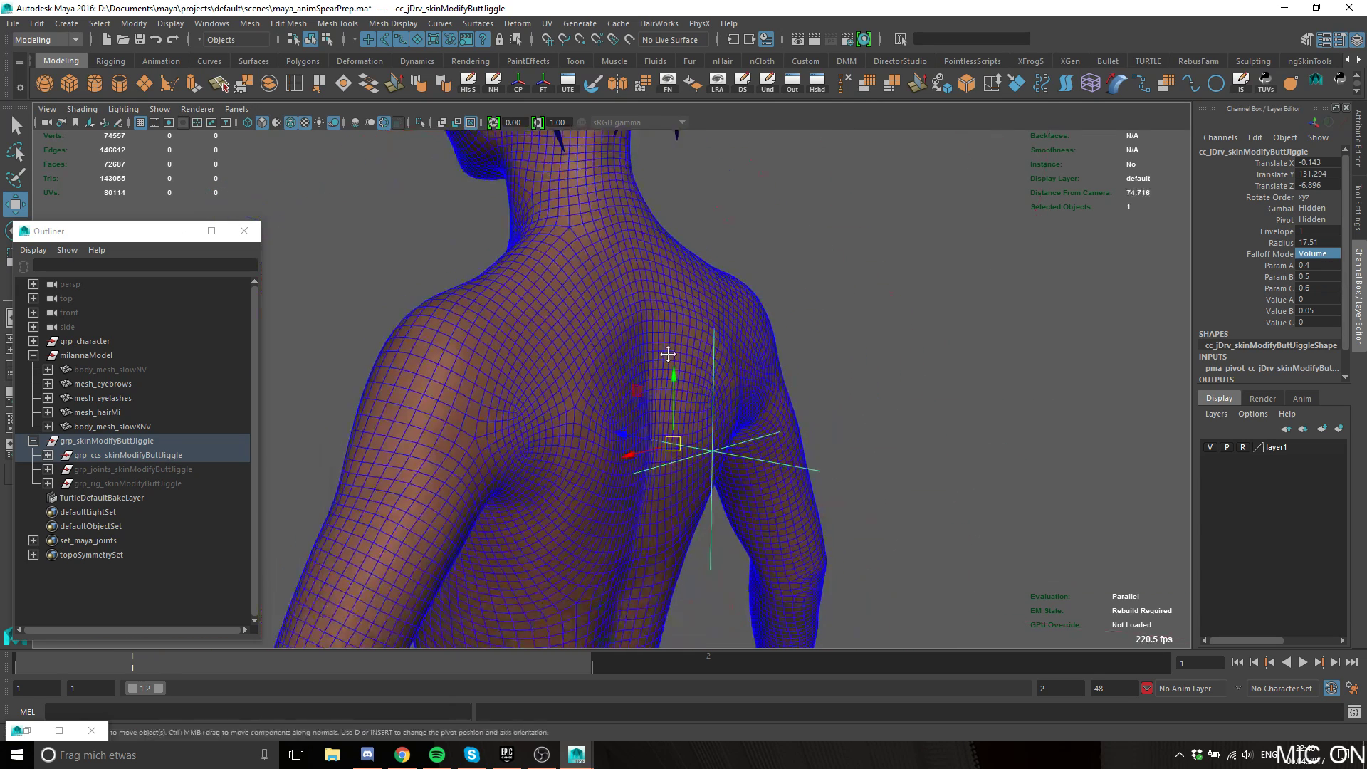
pyautogui.keyDown('alt'); pyautogui.moveTo(668, 354); pyautogui.dragTo(673, 333, button='middle'); pyautogui.keyUp('alt')
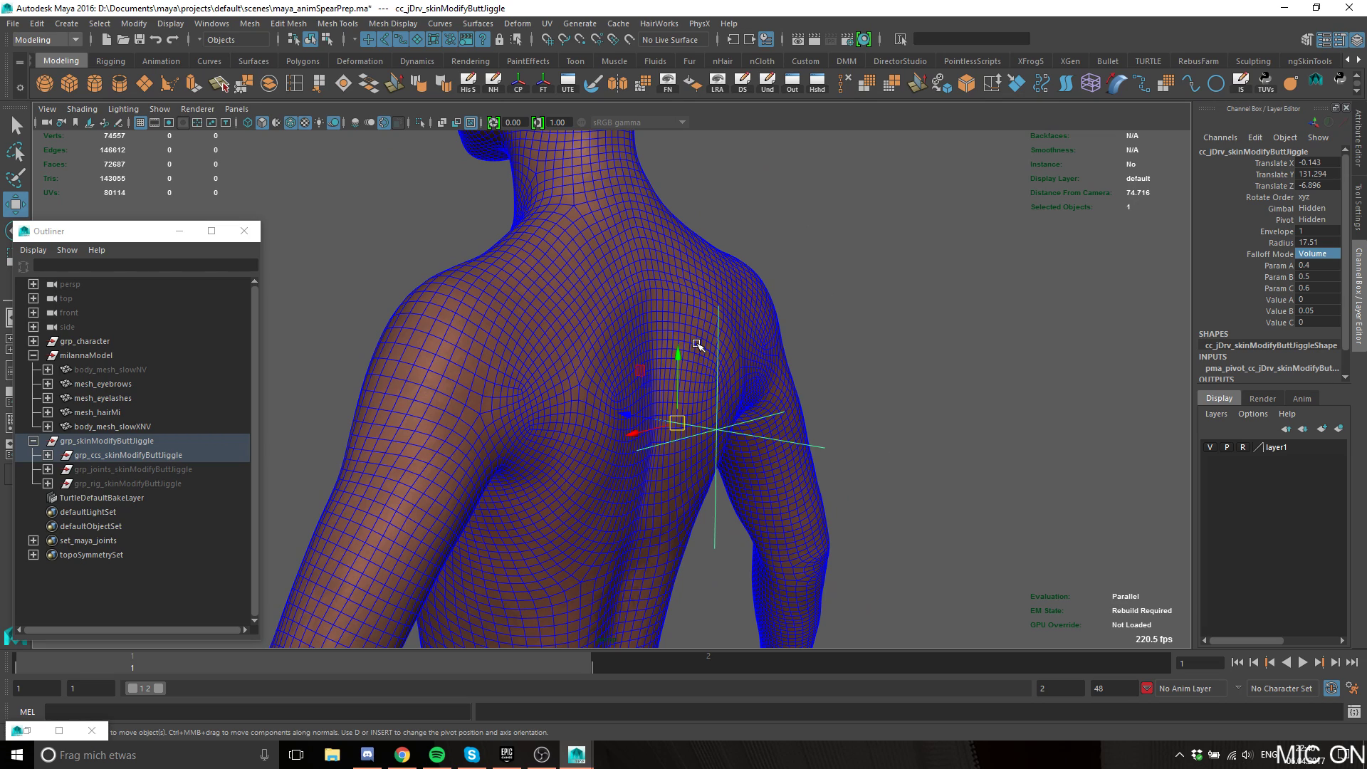
# Raise the control slightly along the upper back, to about Y 132.6.
pyautogui.keyDown('alt'); pyautogui.moveTo(695, 344); pyautogui.dragTo(730, 437, button='right'); pyautogui.keyUp('alt')
pyautogui.keyDown('alt'); pyautogui.moveTo(716, 443); pyautogui.dragTo(753, 444); pyautogui.keyUp('alt')
pyautogui.moveTo(771, 448); pyautogui.dragTo(776, 395, button='middle')
pyautogui.keyDown('alt'); pyautogui.moveTo(776, 395); pyautogui.dragTo(883, 437, button='right'); pyautogui.keyUp('alt')
pyautogui.keyDown('alt'); pyautogui.moveTo(883, 437); pyautogui.dragTo(851, 420); pyautogui.keyUp('alt')
# Vary the control's Radius to compare falloff sizes on the back, ending at about 16.21.
pyautogui.click(1282, 243)
pyautogui.moveTo(851, 420); pyautogui.dragTo(924, 384, button='middle')
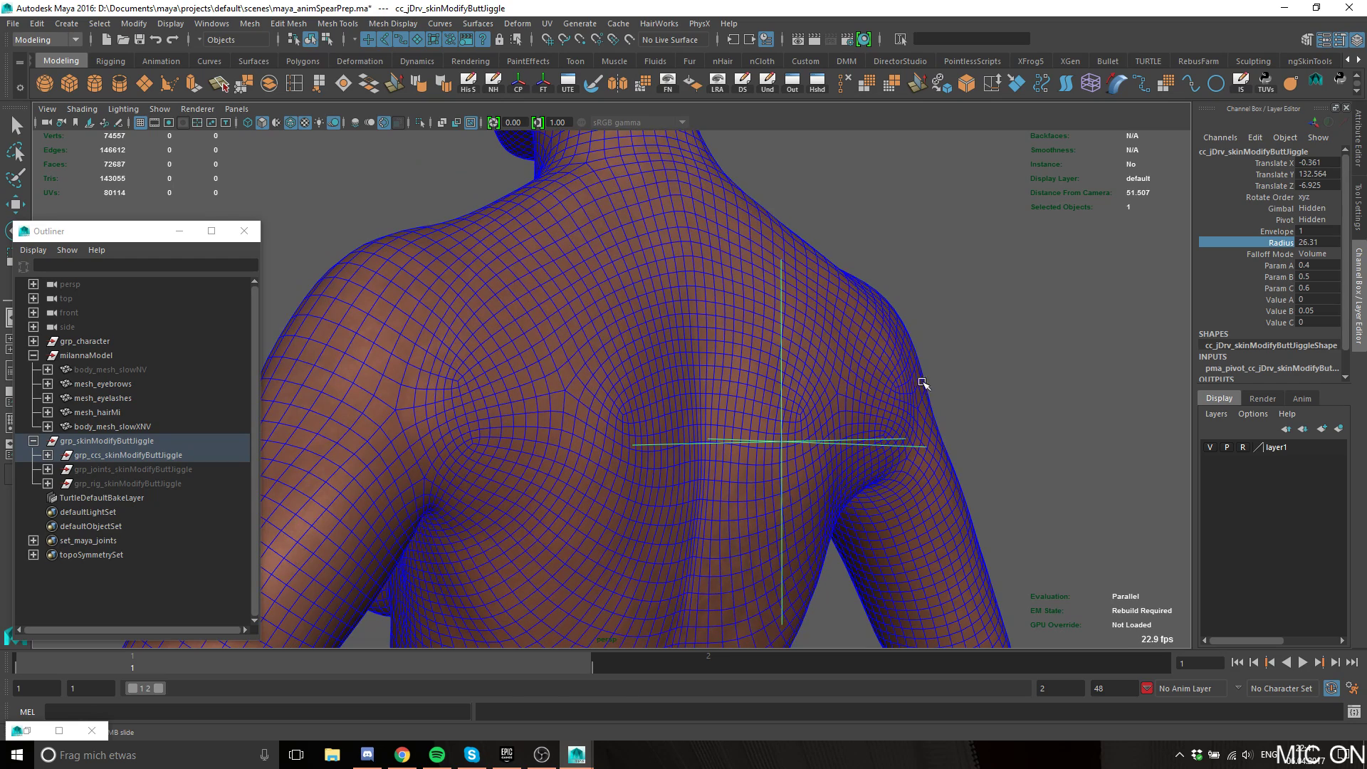
pyautogui.moveTo(832, 406); pyautogui.dragTo(854, 373, button='middle')
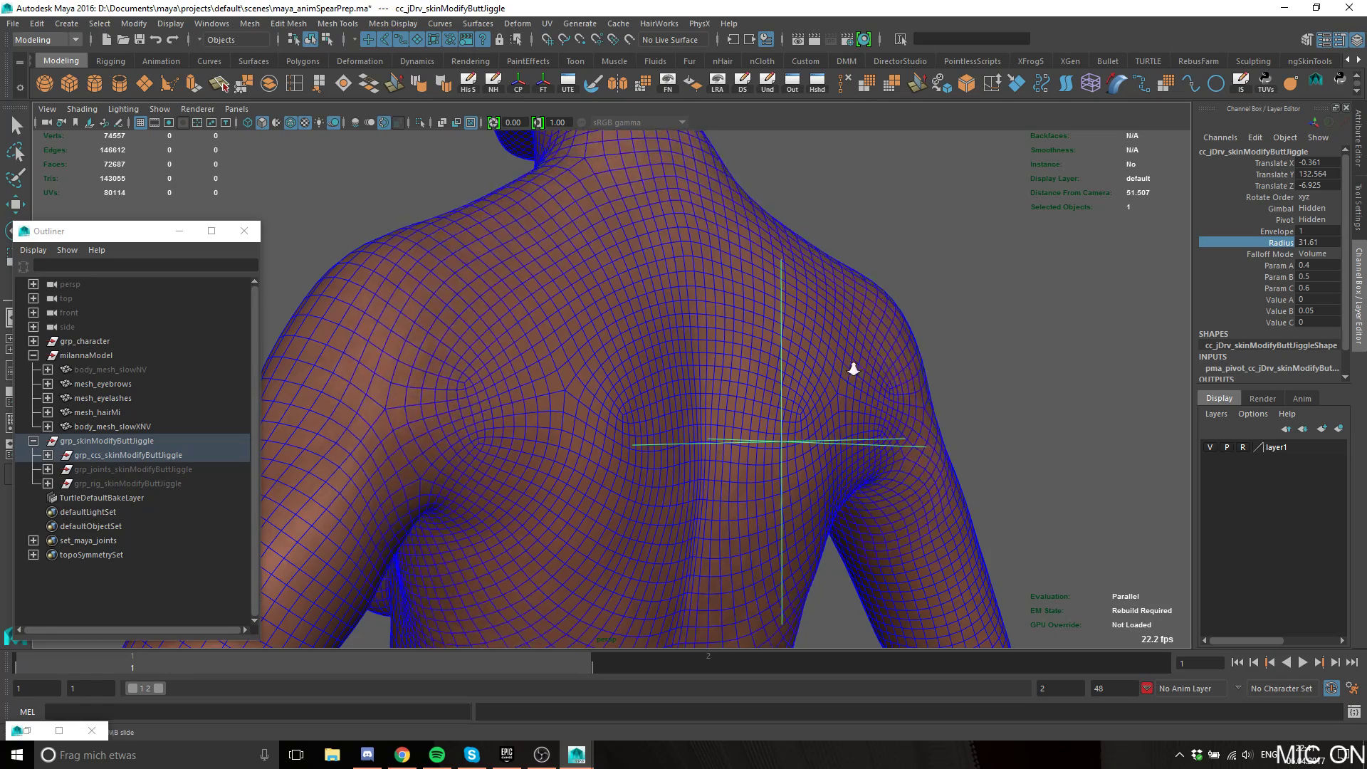
pyautogui.keyDown('alt'); pyautogui.moveTo(852, 367); pyautogui.dragTo(755, 340); pyautogui.keyUp('alt')
pyautogui.moveTo(756, 342); pyautogui.dragTo(645, 361, button='middle')
# Move the control from the upper back down to the lower buttock area.
pyautogui.keyDown('alt'); pyautogui.moveTo(725, 436); pyautogui.dragTo(738, 311, button='middle'); pyautogui.keyUp('alt')
pyautogui.press('w')
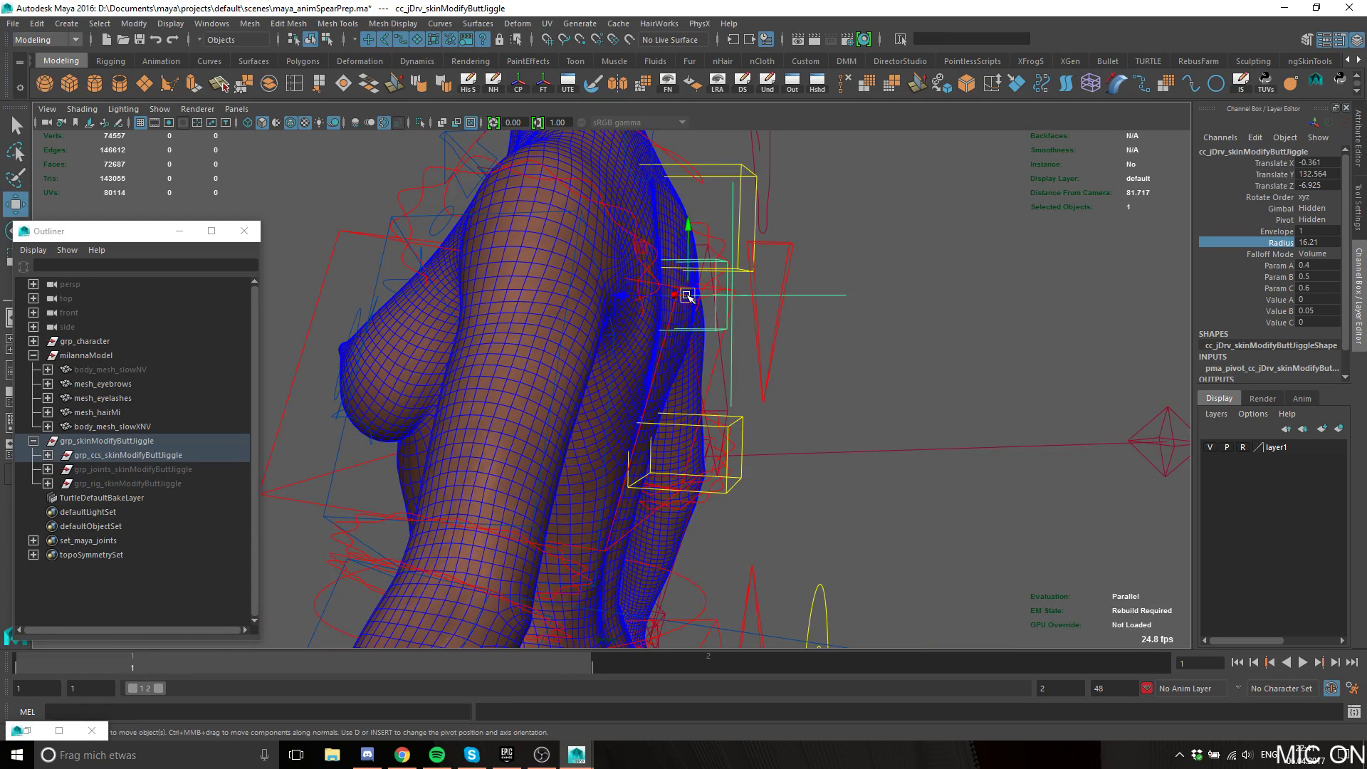
pyautogui.moveTo(686, 295); pyautogui.dragTo(665, 543)
pyautogui.keyDown('alt'); pyautogui.moveTo(720, 544); pyautogui.dragTo(759, 263, button='middle'); pyautogui.keyUp('alt')
pyautogui.moveTo(701, 157); pyautogui.dragTo(756, 504)
pyautogui.keyDown('alt'); pyautogui.moveTo(926, 510); pyautogui.dragTo(849, 533); pyautogui.keyUp('alt')
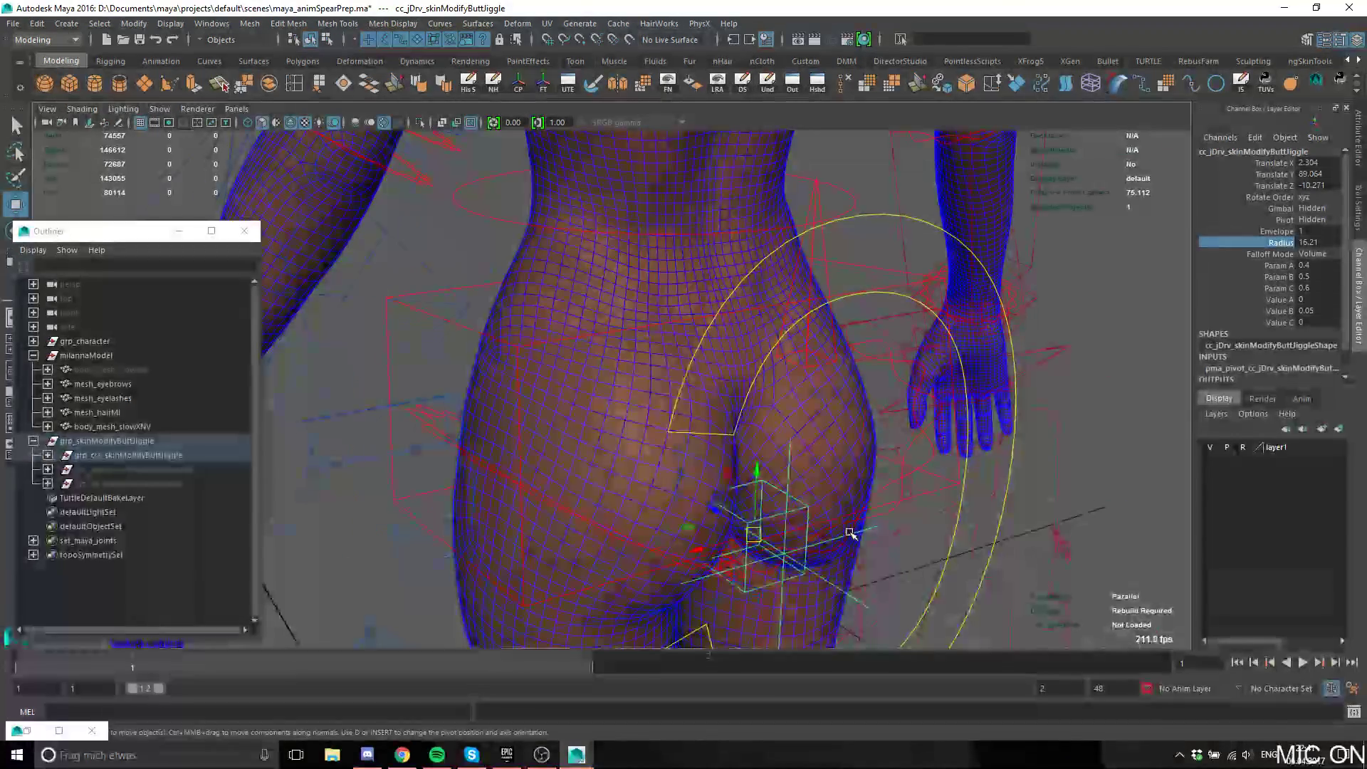
# Fine-tune the control's position on the buttocks to about X 0.139, Y 90.049, Z -9.047.
pyautogui.moveTo(850, 533); pyautogui.dragTo(821, 549, button='middle')
pyautogui.keyDown('alt'); pyautogui.moveTo(821, 550); pyautogui.dragTo(751, 467); pyautogui.keyUp('alt')
pyautogui.moveTo(751, 467); pyautogui.dragTo(815, 434, button='middle')
pyautogui.keyDown('alt'); pyautogui.moveTo(815, 433); pyautogui.dragTo(903, 443); pyautogui.keyUp('alt')
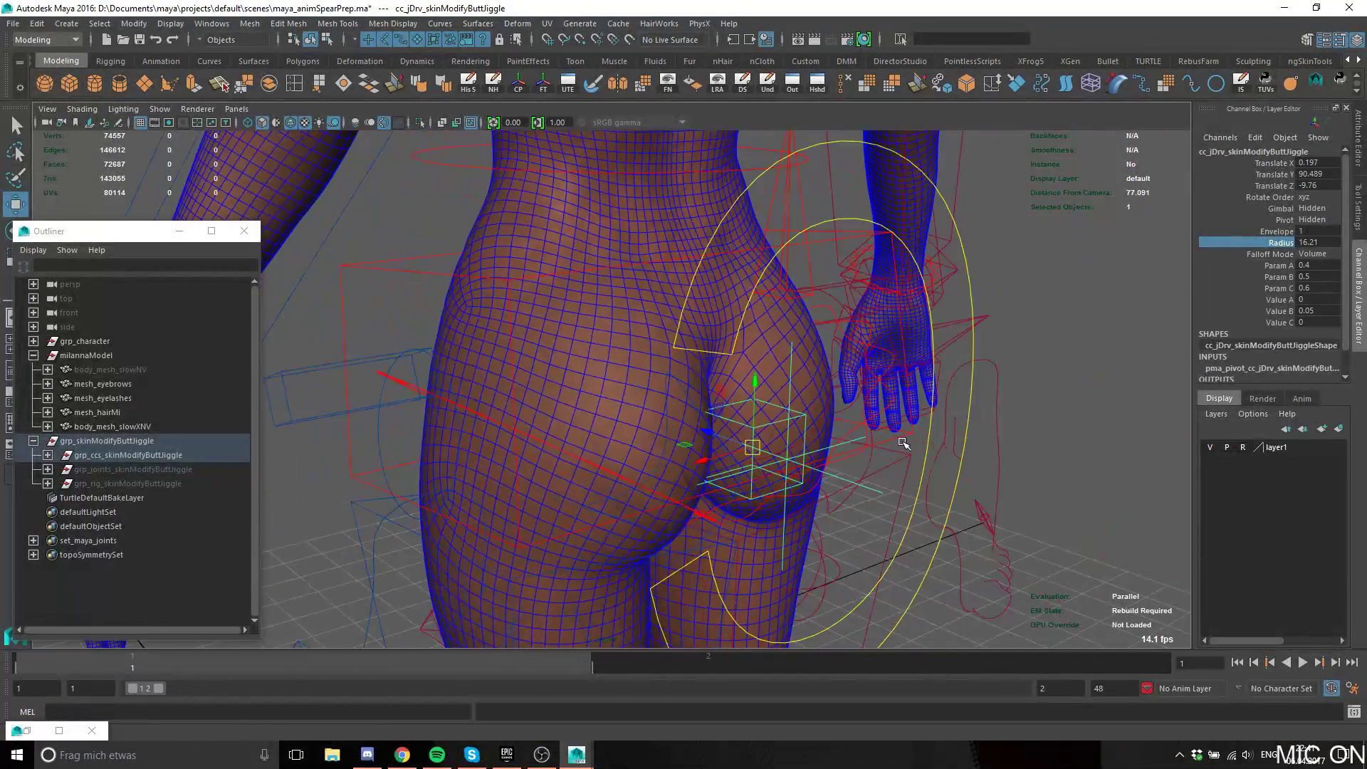
pyautogui.moveTo(831, 463); pyautogui.dragTo(839, 461, button='middle')
pyautogui.keyDown('alt'); pyautogui.moveTo(839, 461); pyautogui.dragTo(880, 451); pyautogui.keyUp('alt')
pyautogui.moveTo(880, 451); pyautogui.dragTo(861, 463, button='middle')
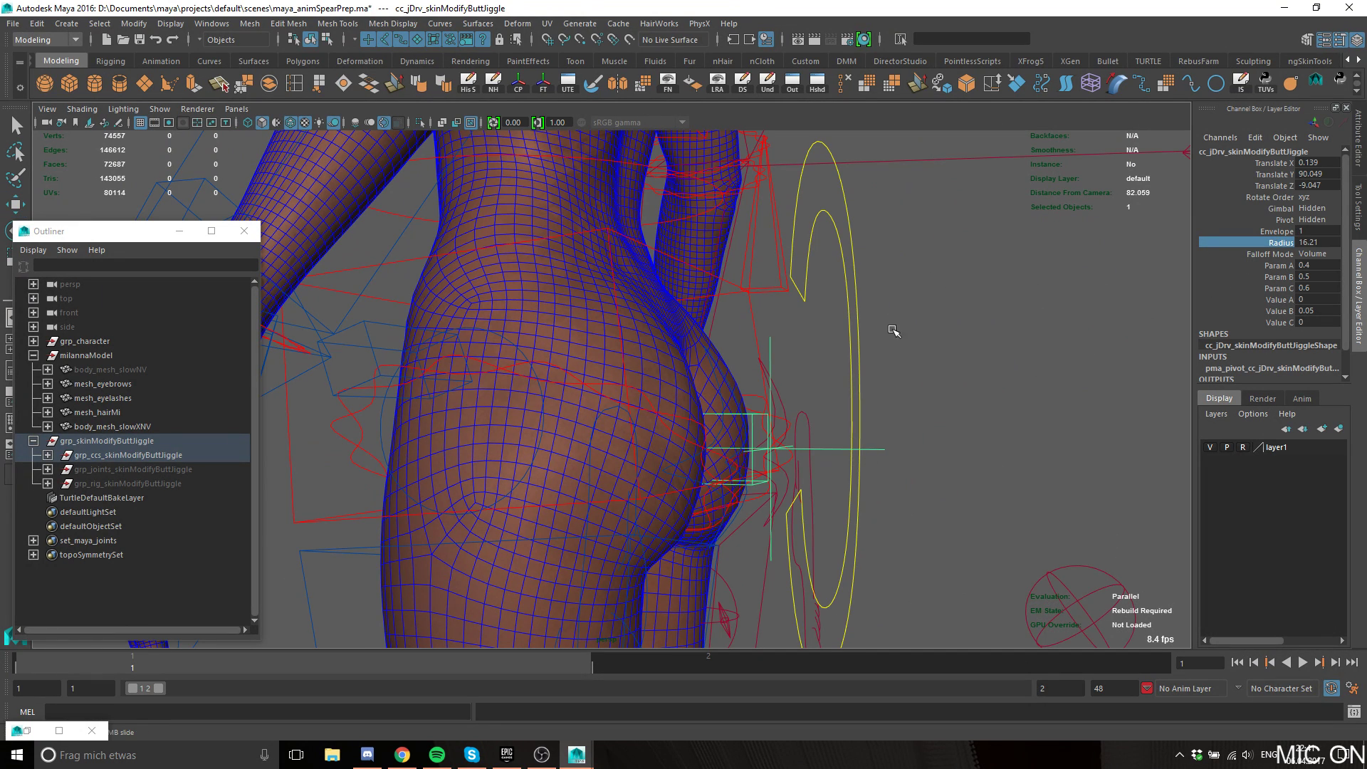
# Increase the control's Radius to about 32.42 to widen its influence on the buttocks.
pyautogui.keyDown('alt'); pyautogui.moveTo(891, 330); pyautogui.dragTo(970, 362, button='right'); pyautogui.keyUp('alt')
pyautogui.moveTo(970, 362)
pyautogui.keyDown('alt'); pyautogui.mouseDown(button='middle')
pyautogui.moveTo(943, 333)
pyautogui.moveTo(952, 359)
pyautogui.mouseUp(button='middle'); pyautogui.keyUp('alt')
pyautogui.moveTo(826, 343); pyautogui.dragTo(895, 317, button='middle')
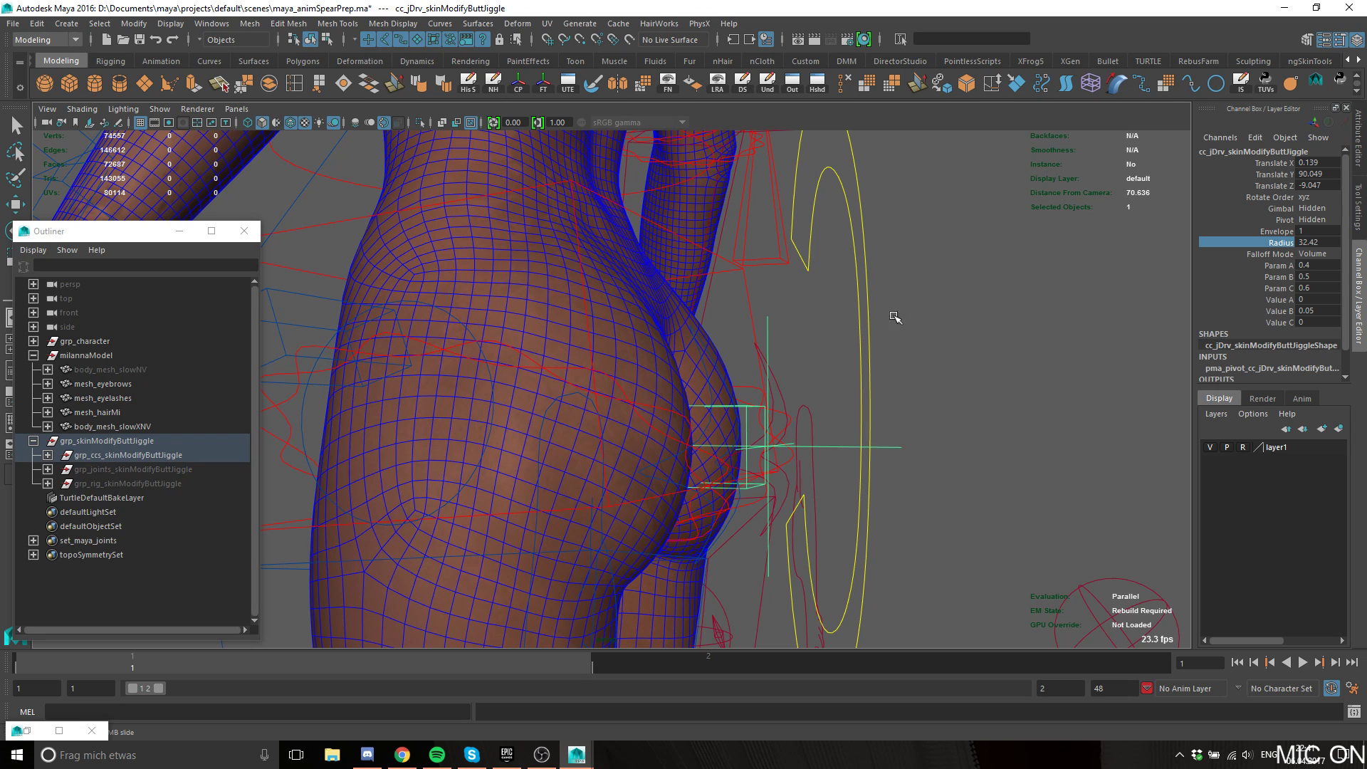
# Set the falloff's Param A to 0.3 and Param C to 0.7.
pyautogui.click(1287, 266)
pyautogui.click(1309, 268)
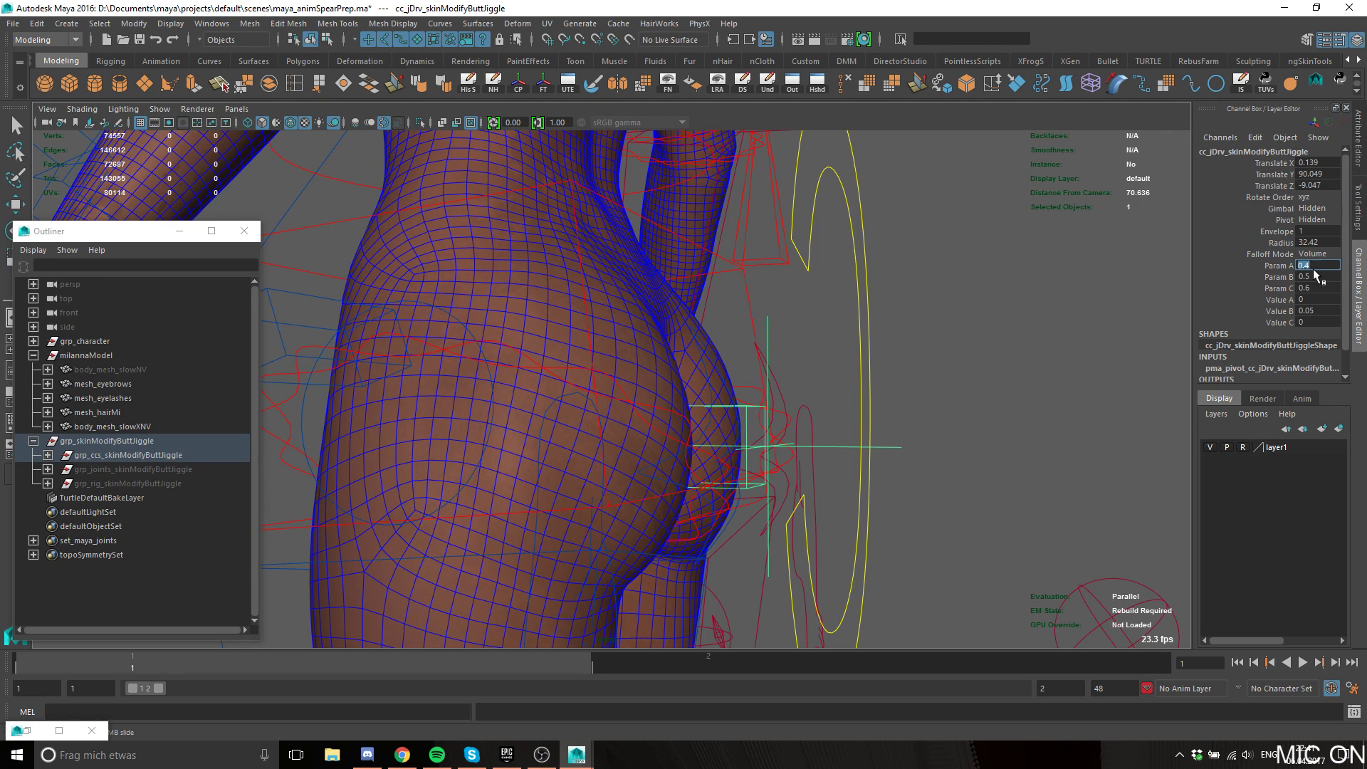
pyautogui.click(1320, 278)
pyautogui.click(1321, 288)
pyautogui.click(1322, 279)
pyautogui.click(1321, 313)
pyautogui.click(1328, 265)
pyautogui.write('0.3')
pyautogui.press('Return')
pyautogui.click(1319, 288)
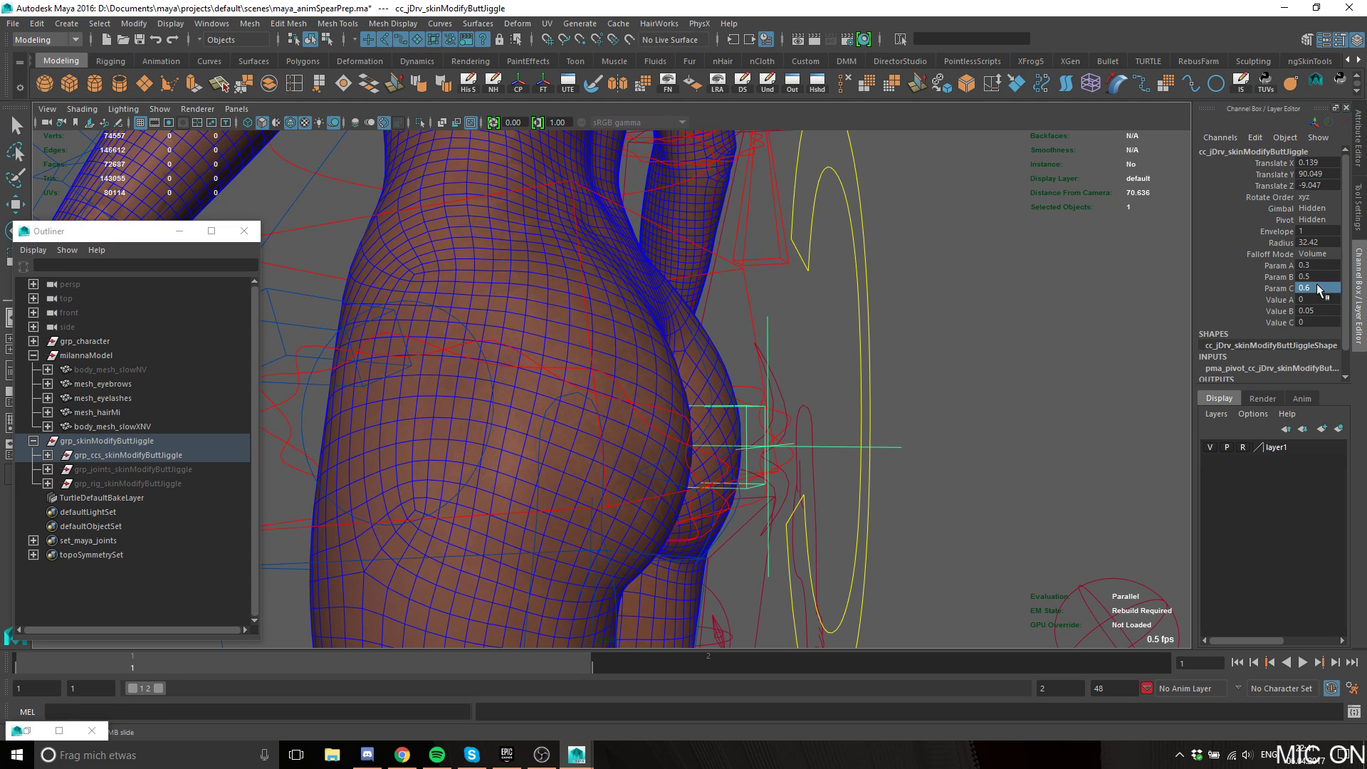
pyautogui.write('0.7')
pyautogui.press('Return')
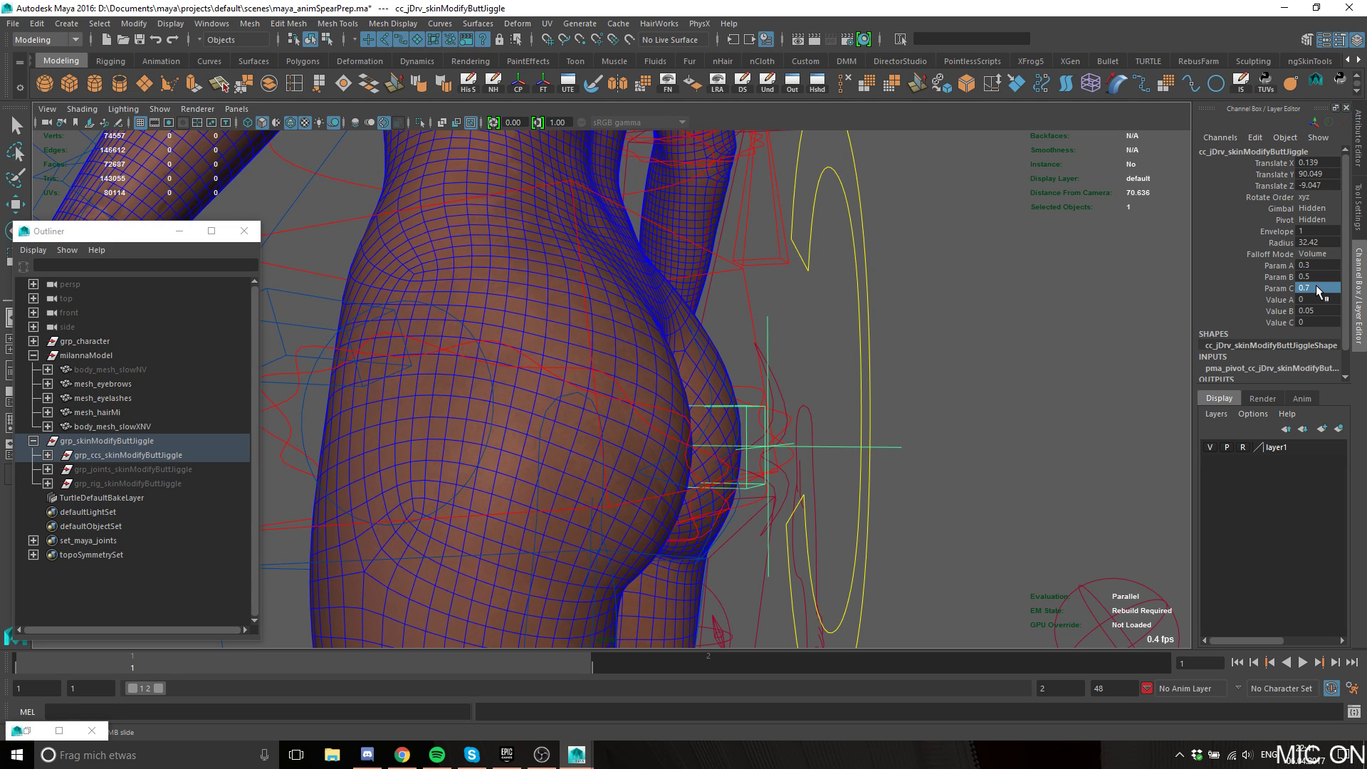
# Reduce the control's Radius to about 24.21.
pyautogui.scroll(1, 790, 363)
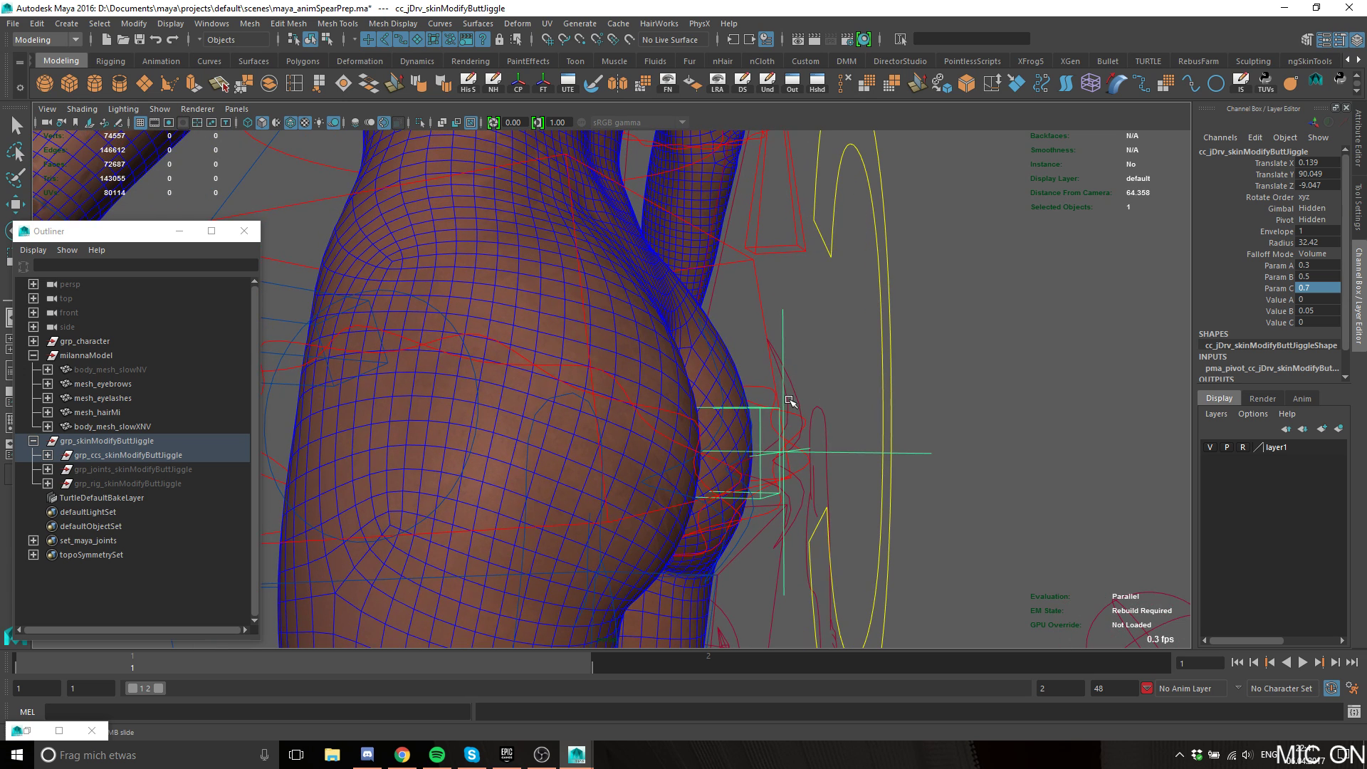
pyautogui.scroll(1, 791, 403)
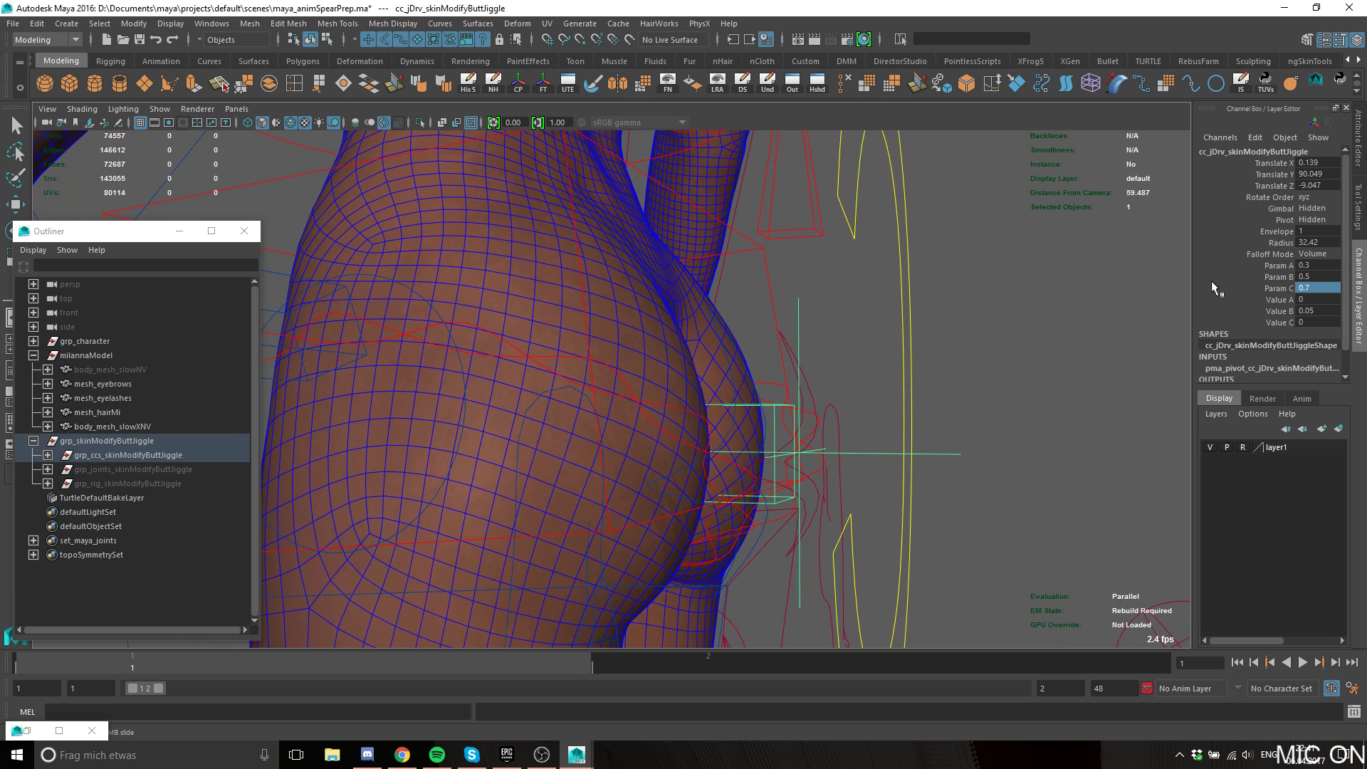
pyautogui.click(1274, 243)
pyautogui.moveTo(910, 426); pyautogui.dragTo(805, 377, button='middle')
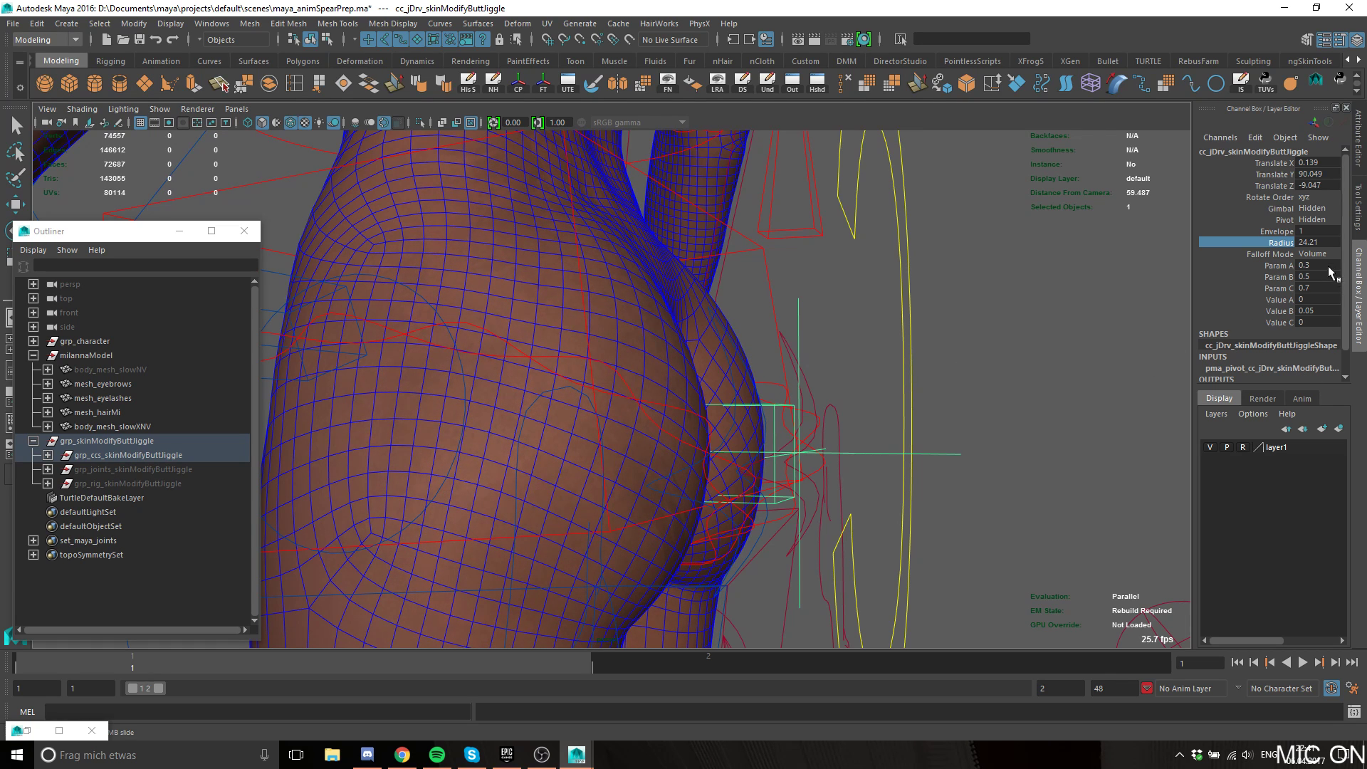
# Set the falloff's Param A to 0.4 and Param C to 0.6.
pyautogui.doubleClick(1329, 267)
pyautogui.write('4')
pyautogui.press('Return')
pyautogui.doubleClick(1323, 288)
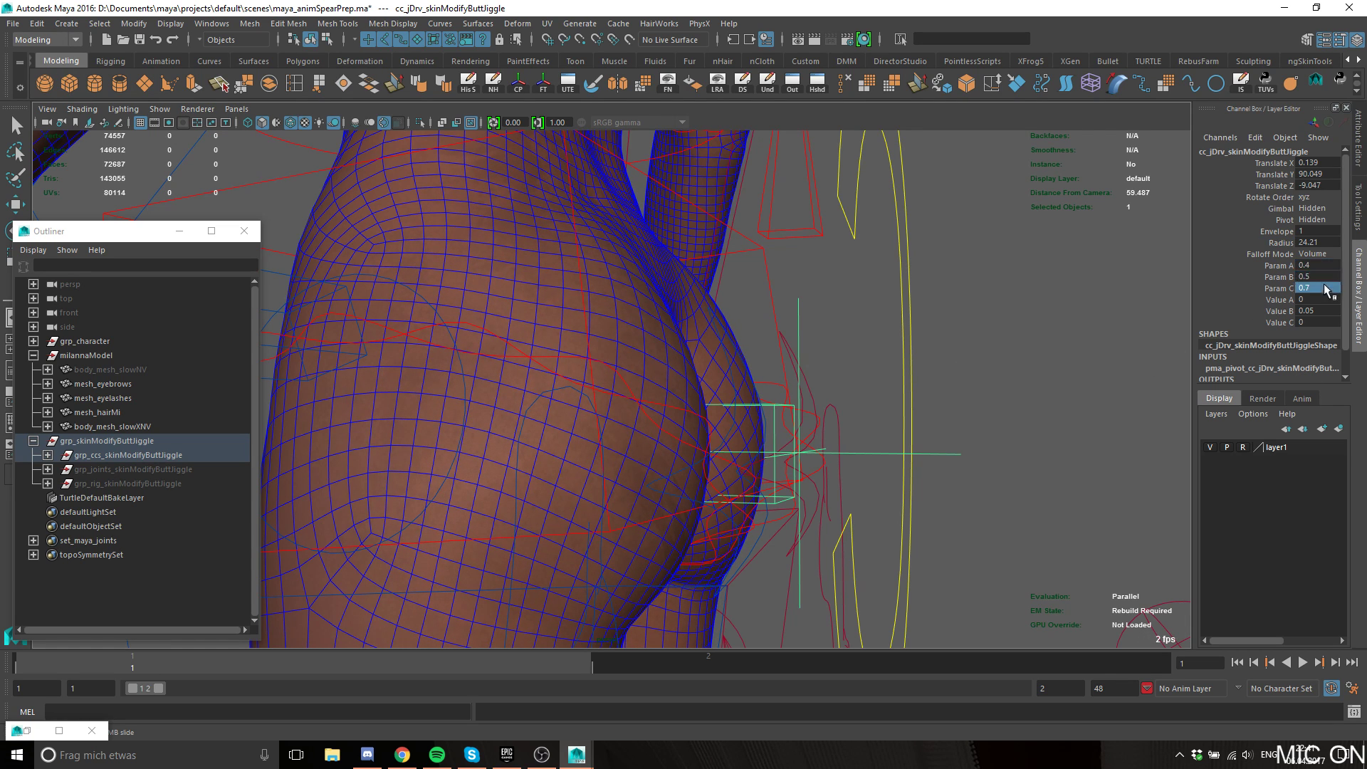
pyautogui.press('Tab')
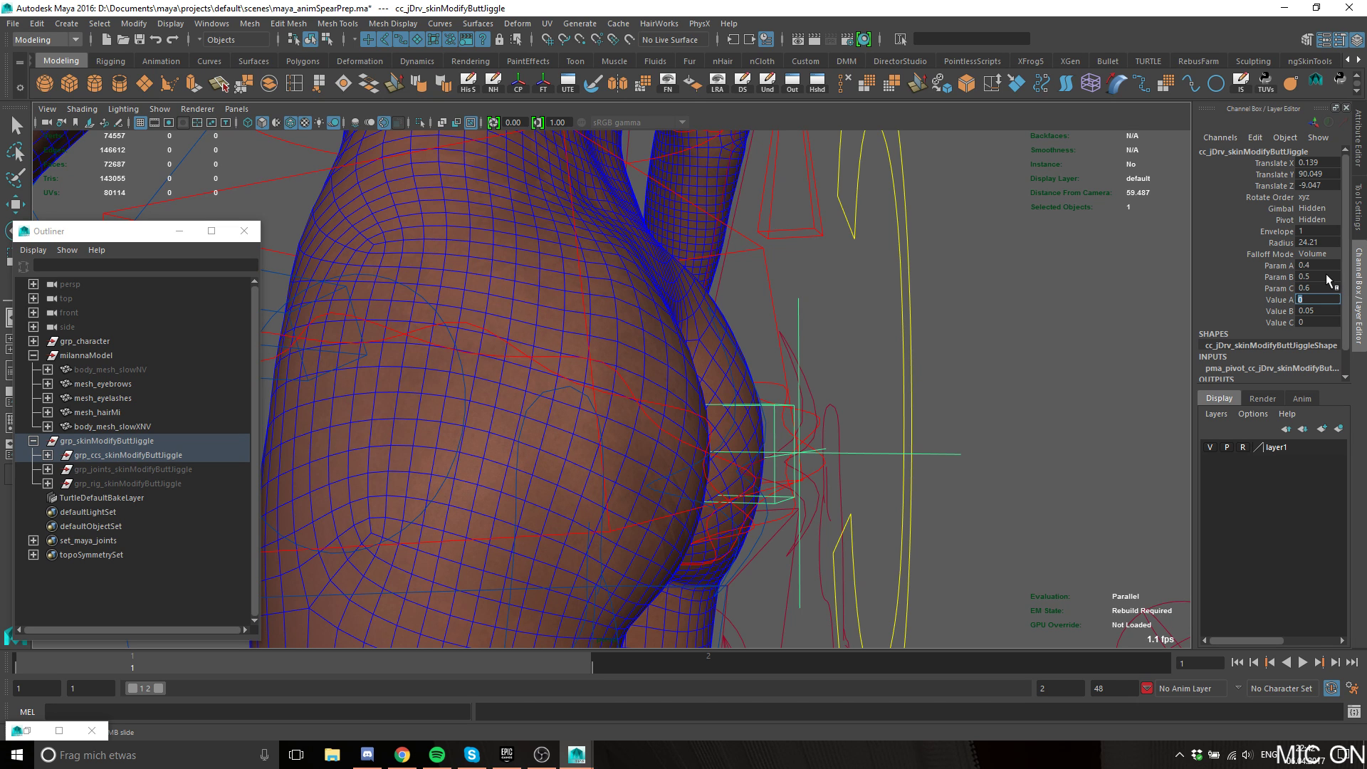
# Adjust the control's Radius to about 28.09 and clear the selection.
pyautogui.keyDown('alt'); pyautogui.moveTo(966, 412); pyautogui.dragTo(1006, 350); pyautogui.keyUp('alt')
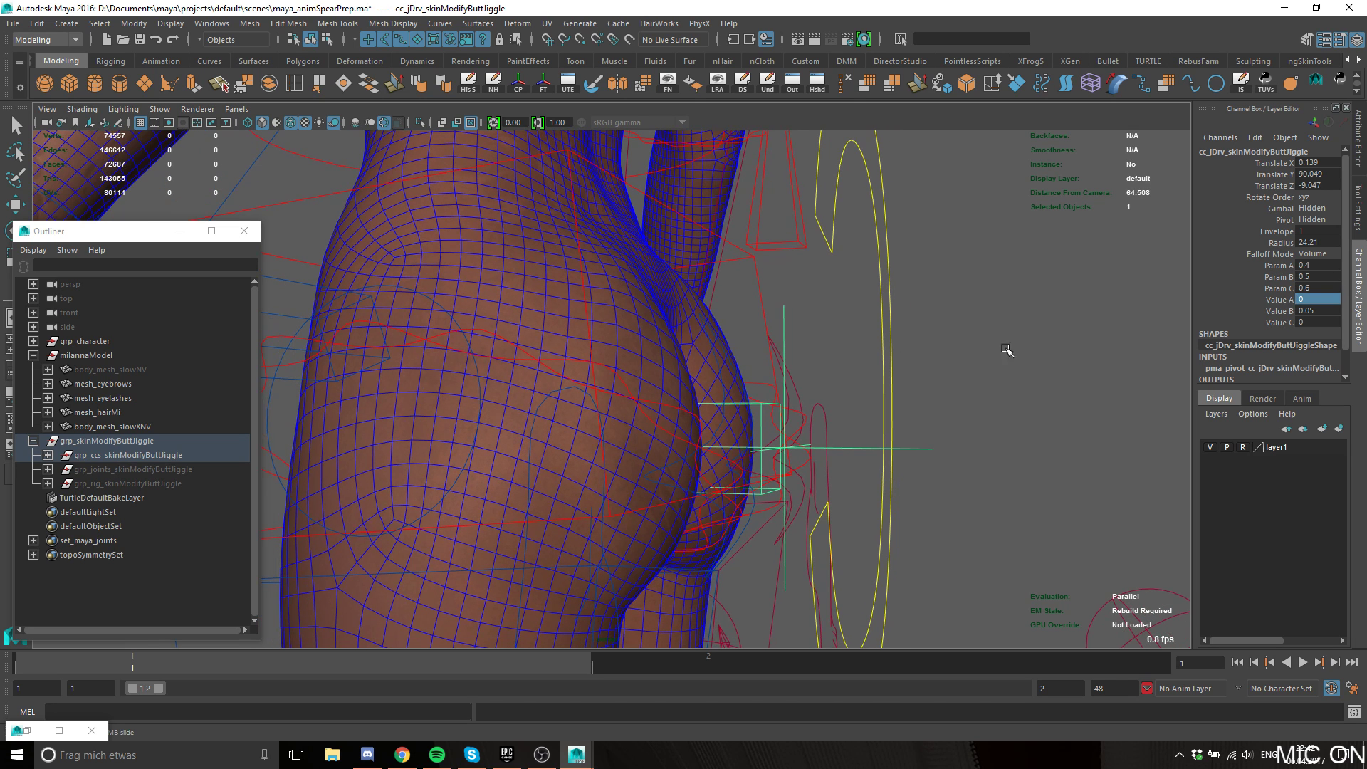
pyautogui.click(1254, 243)
pyautogui.moveTo(940, 376); pyautogui.dragTo(1359, 328, button='middle')
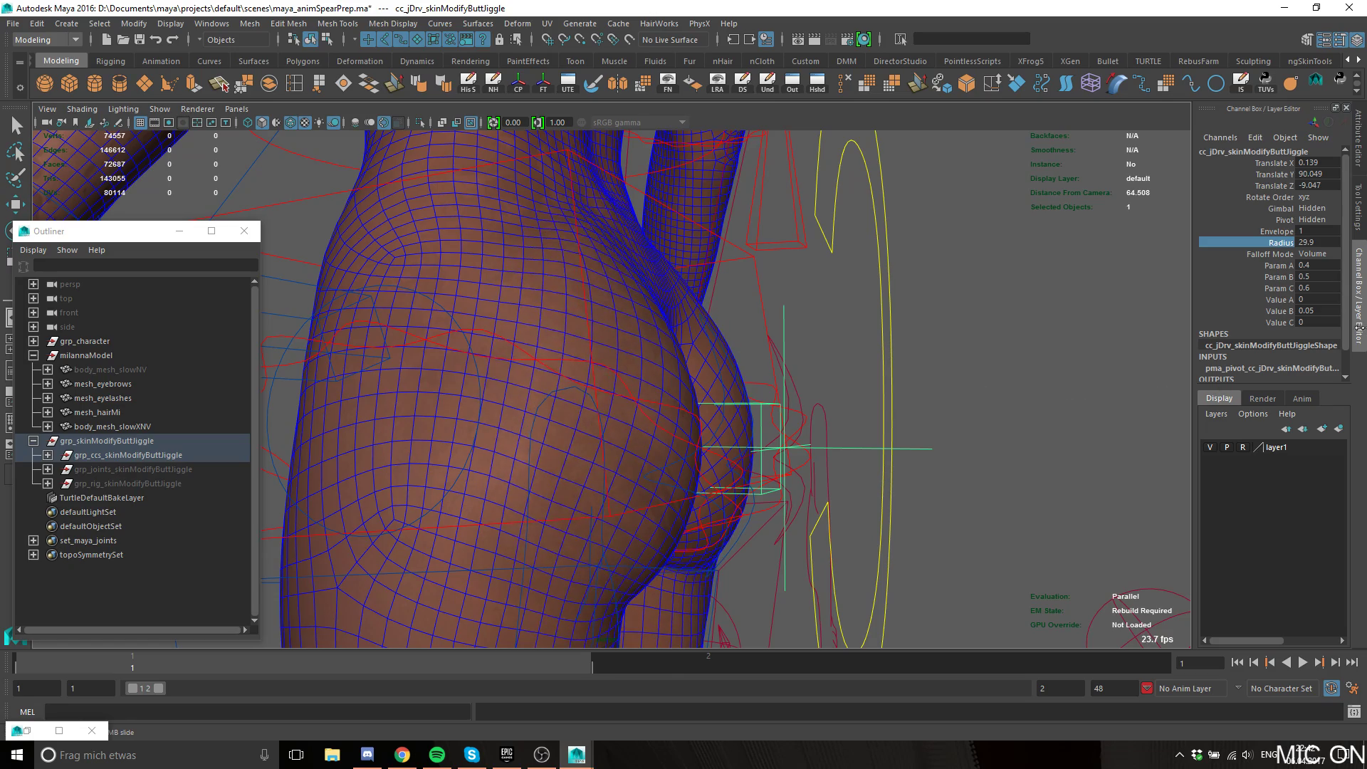
pyautogui.keyDown('alt'); pyautogui.moveTo(740, 372); pyautogui.dragTo(512, 378); pyautogui.keyUp('alt')
pyautogui.moveTo(513, 377); pyautogui.dragTo(421, 378, button='middle')
pyautogui.scroll(-5, 421, 377)
pyautogui.keyDown('alt'); pyautogui.moveTo(420, 378); pyautogui.dragTo(522, 386); pyautogui.keyUp('alt')
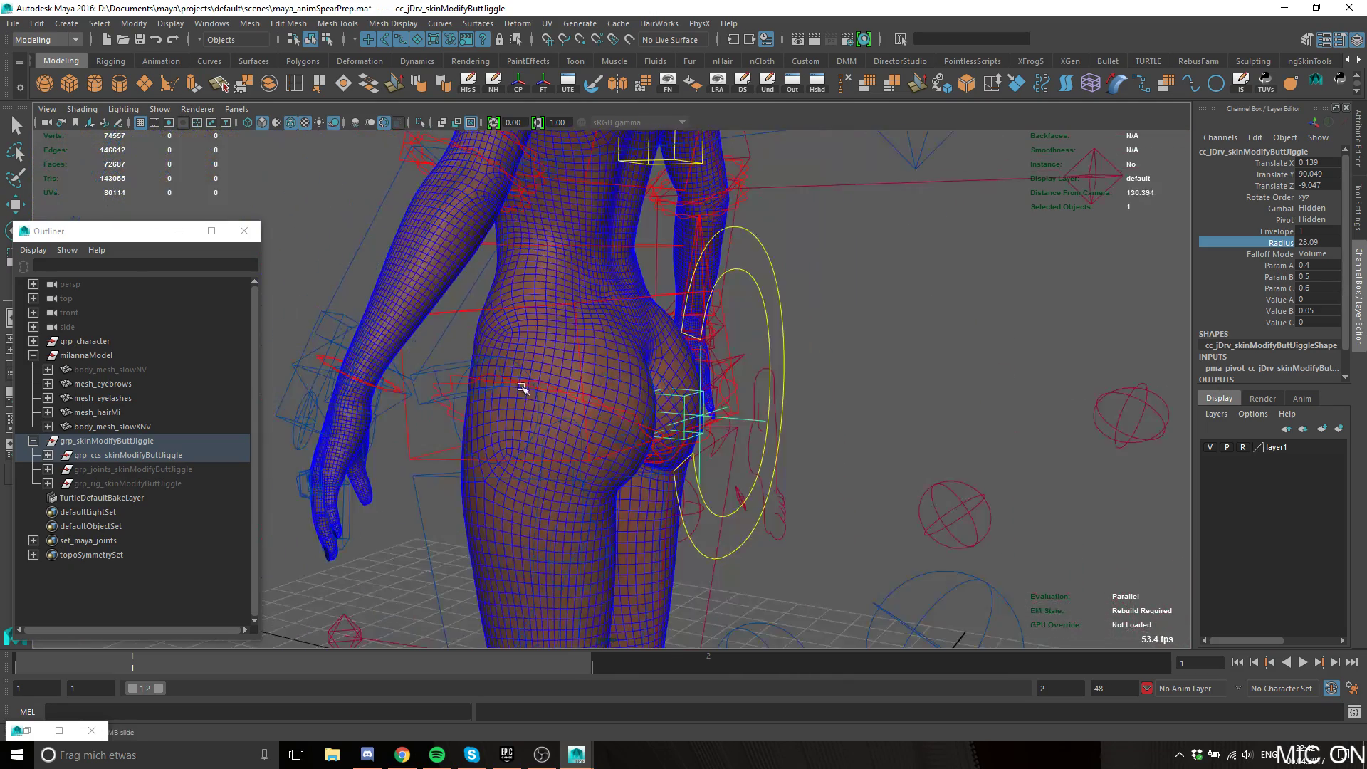
pyautogui.press('w')
pyautogui.click(830, 318)
# Create a polygon plane on the floor beside the character, snapped to the grid at X 100, and scale it uniformly to about 81.1.
pyautogui.keyDown('alt'); pyautogui.moveTo(830, 318); pyautogui.dragTo(473, 378, button='right'); pyautogui.keyUp('alt')
pyautogui.keyDown('alt'); pyautogui.moveTo(641, 559); pyautogui.dragTo(549, 302, button='middle'); pyautogui.keyUp('alt')
pyautogui.keyDown('alt'); pyautogui.moveTo(549, 302); pyautogui.dragTo(721, 322, button='right'); pyautogui.keyUp('alt')
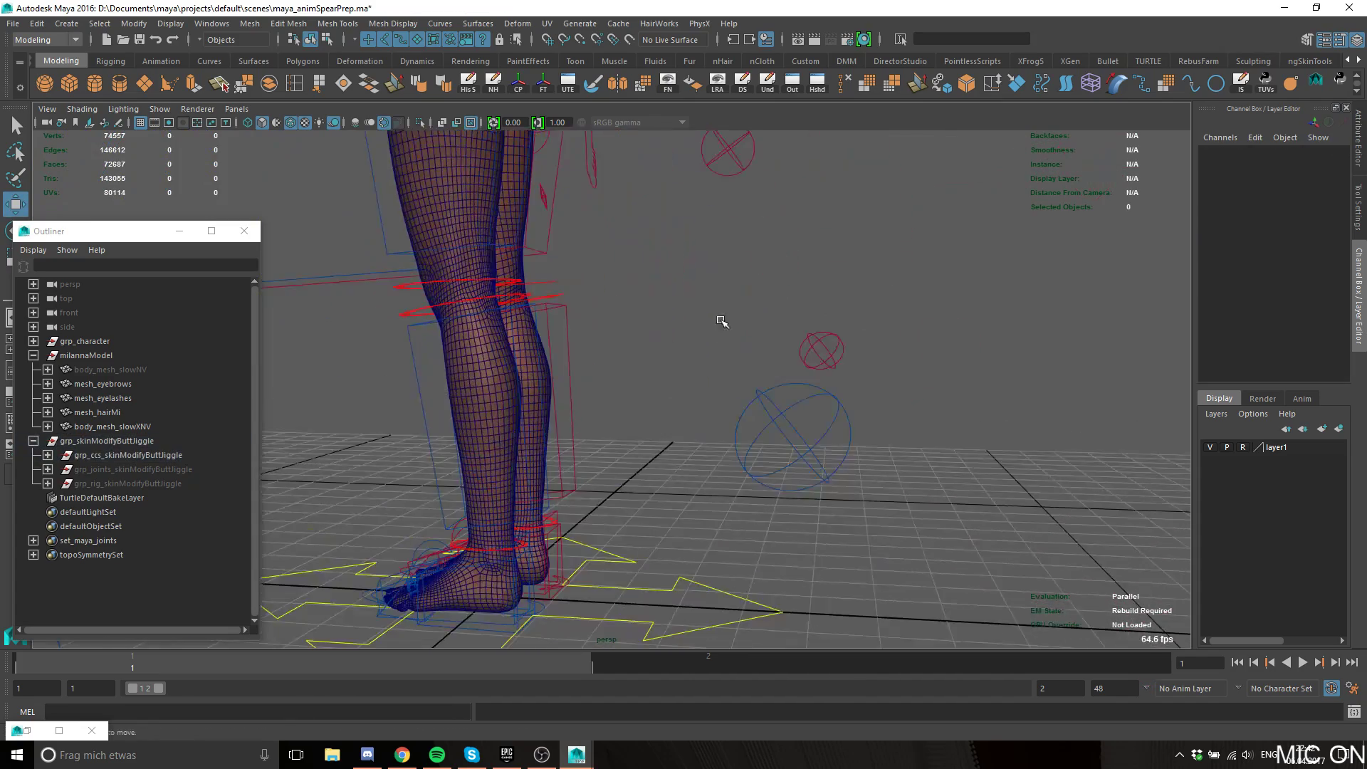
pyautogui.keyDown('alt'); pyautogui.moveTo(722, 321); pyautogui.dragTo(628, 217); pyautogui.keyUp('alt')
pyautogui.keyDown('alt'); pyautogui.moveTo(563, 627); pyautogui.dragTo(570, 287, button='middle'); pyautogui.keyUp('alt')
pyautogui.keyDown('alt'); pyautogui.moveTo(571, 287); pyautogui.dragTo(788, 333); pyautogui.keyUp('alt')
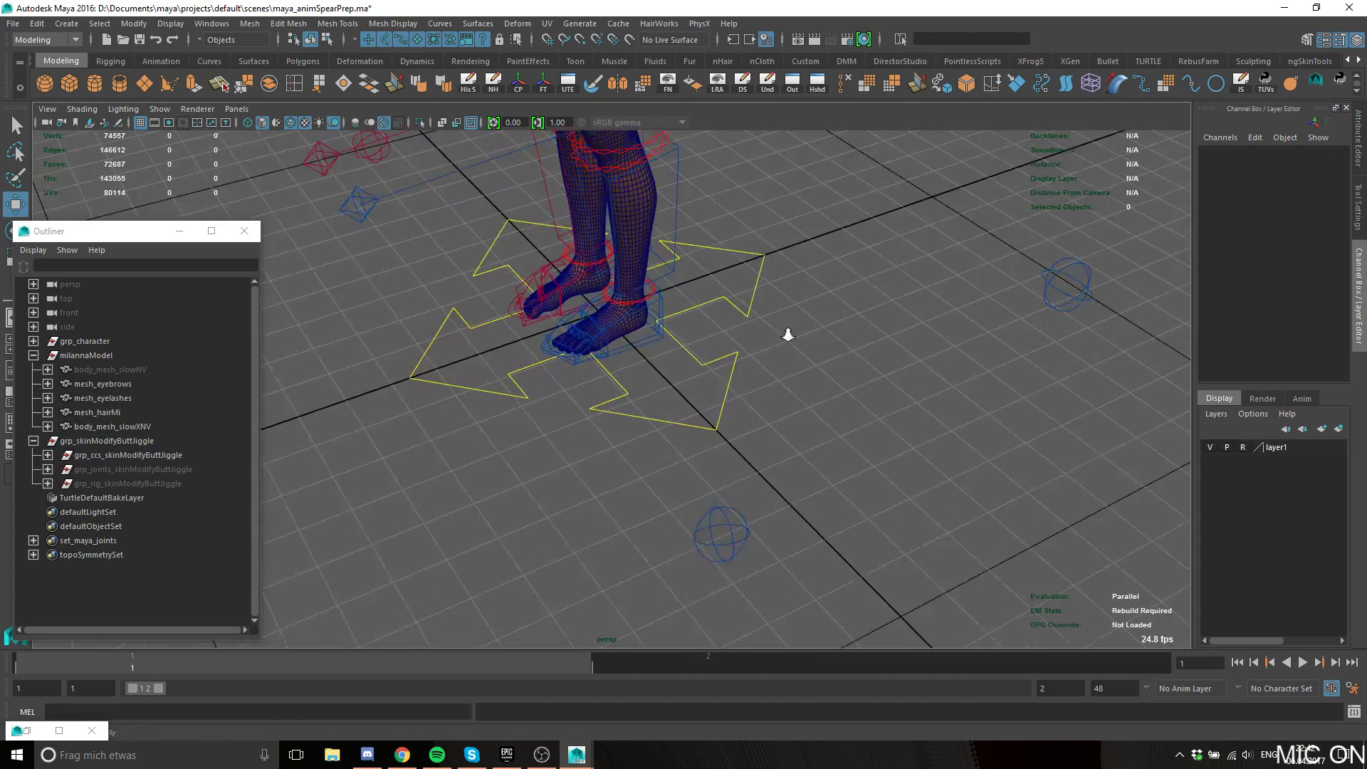
pyautogui.keyDown('alt'); pyautogui.moveTo(787, 332); pyautogui.dragTo(598, 305, button='middle'); pyautogui.keyUp('alt')
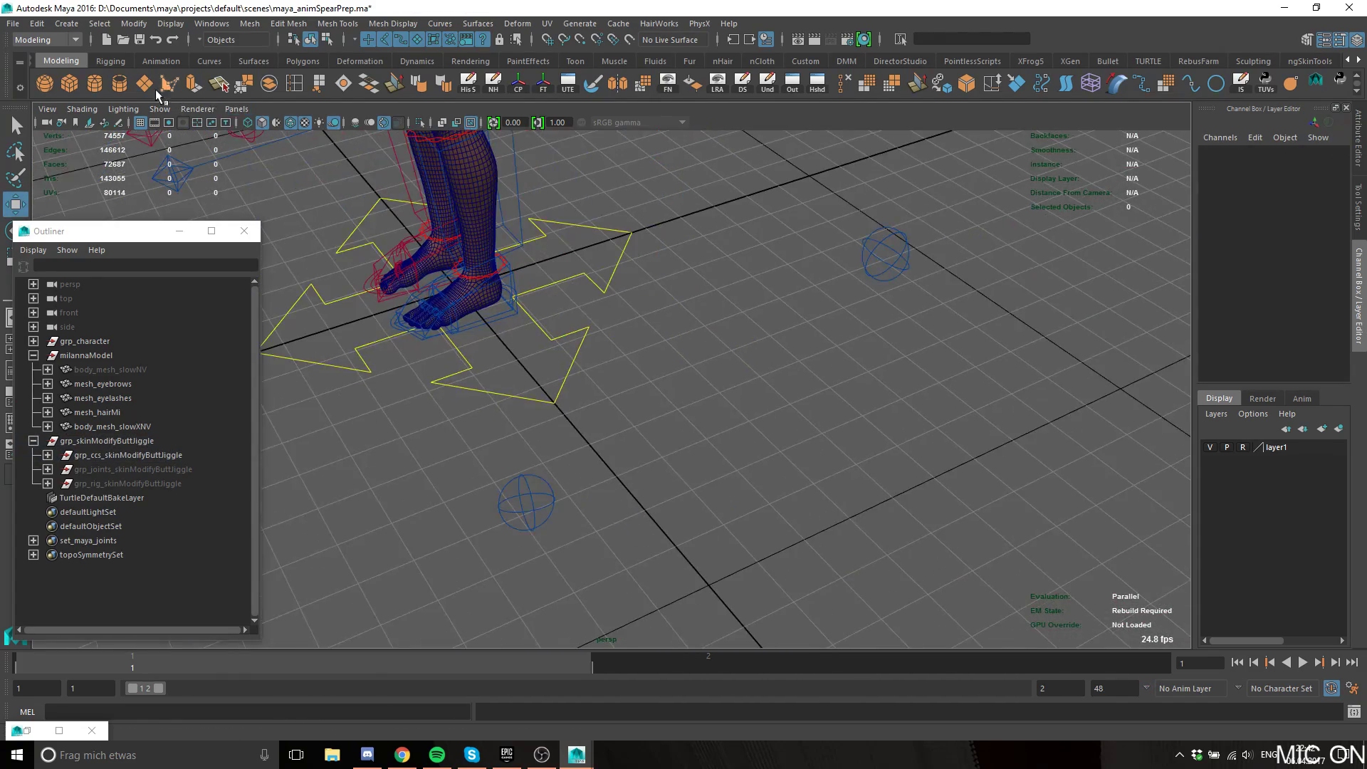
pyautogui.click(146, 84)
pyautogui.keyDown('alt'); pyautogui.moveTo(583, 470); pyautogui.dragTo(705, 403); pyautogui.keyUp('alt')
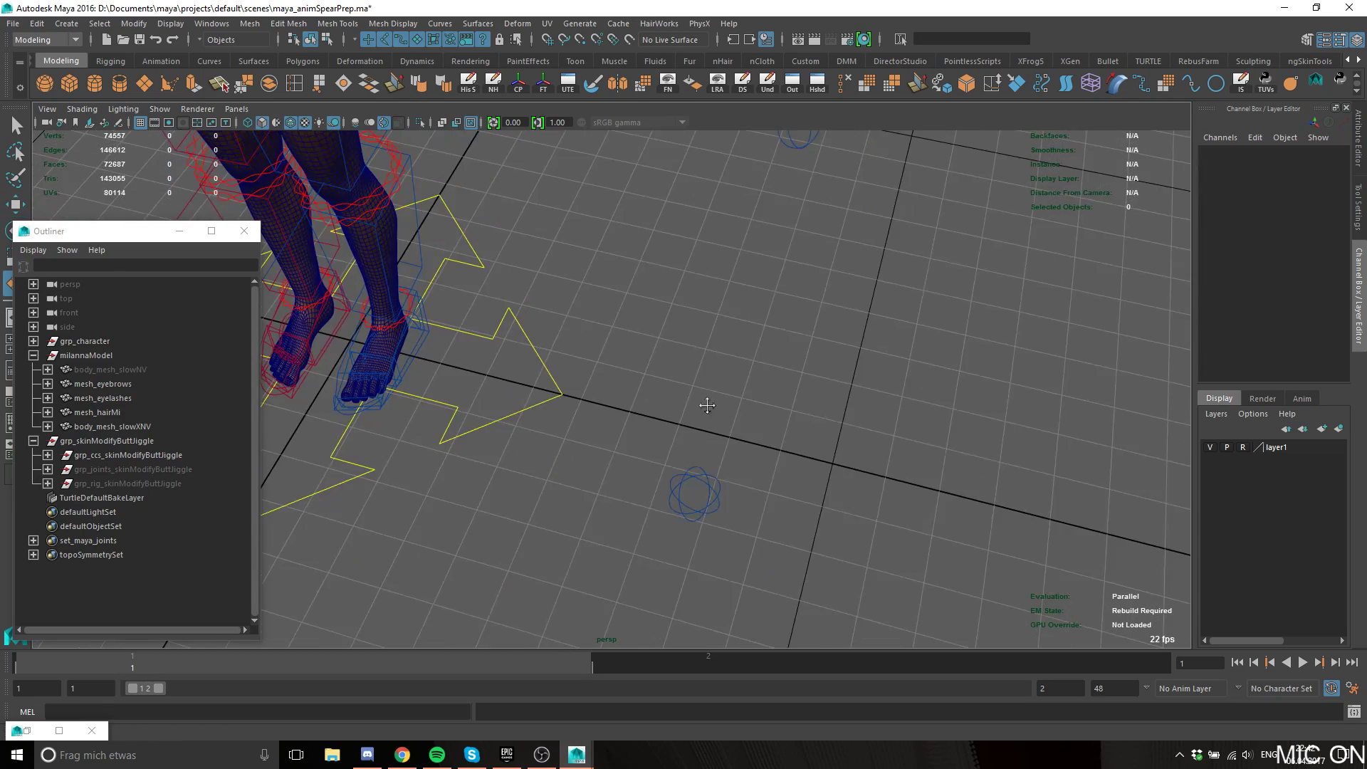
pyautogui.press('x')
pyautogui.click(834, 464)
pyautogui.press('r')
pyautogui.moveTo(831, 467); pyautogui.dragTo(891, 330)
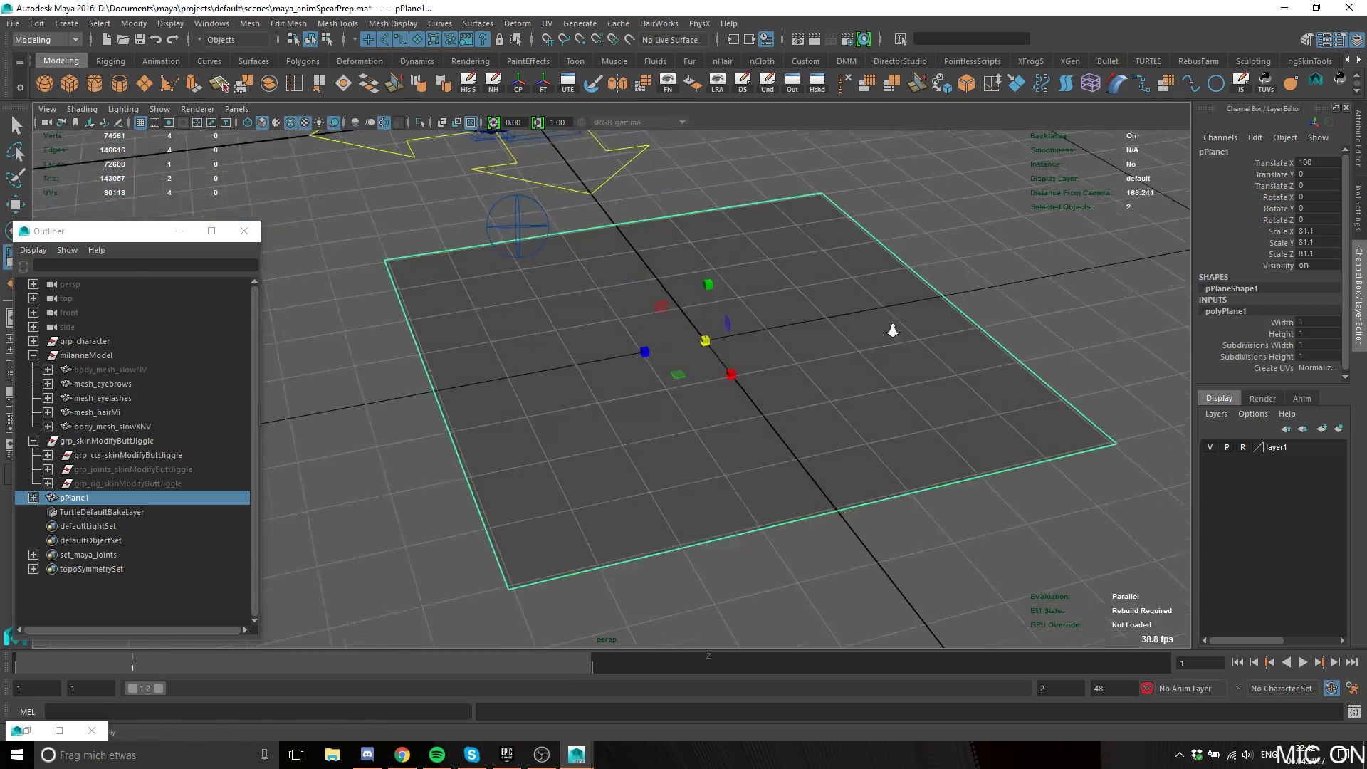
# Set the plane's Subdivisions Width and Subdivisions Height to 38.
pyautogui.keyDown('alt'); pyautogui.moveTo(891, 330); pyautogui.dragTo(1136, 348, button='right'); pyautogui.keyUp('alt')
pyautogui.moveTo(1269, 345); pyautogui.dragTo(1275, 358)
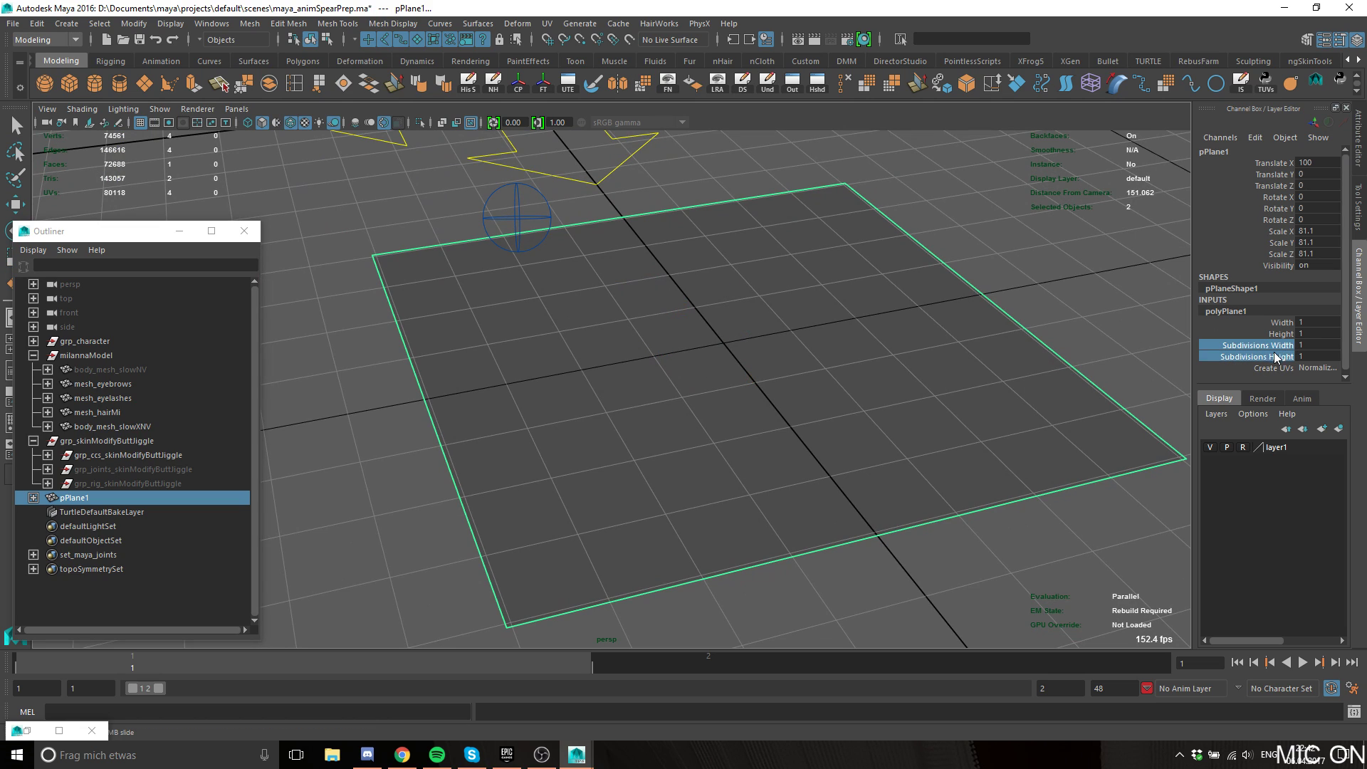
pyautogui.moveTo(972, 348); pyautogui.dragTo(1154, 364, button='middle')
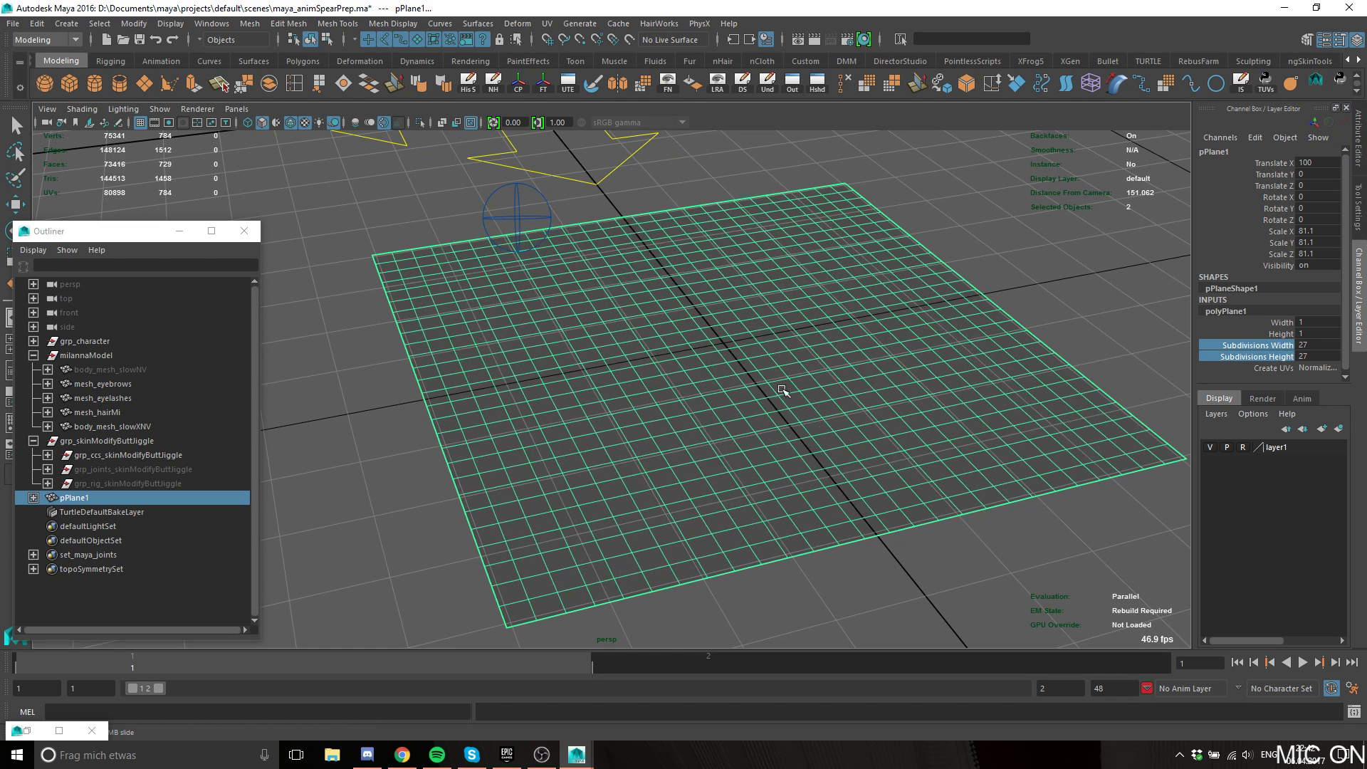
pyautogui.moveTo(782, 390); pyautogui.dragTo(857, 398, button='middle')
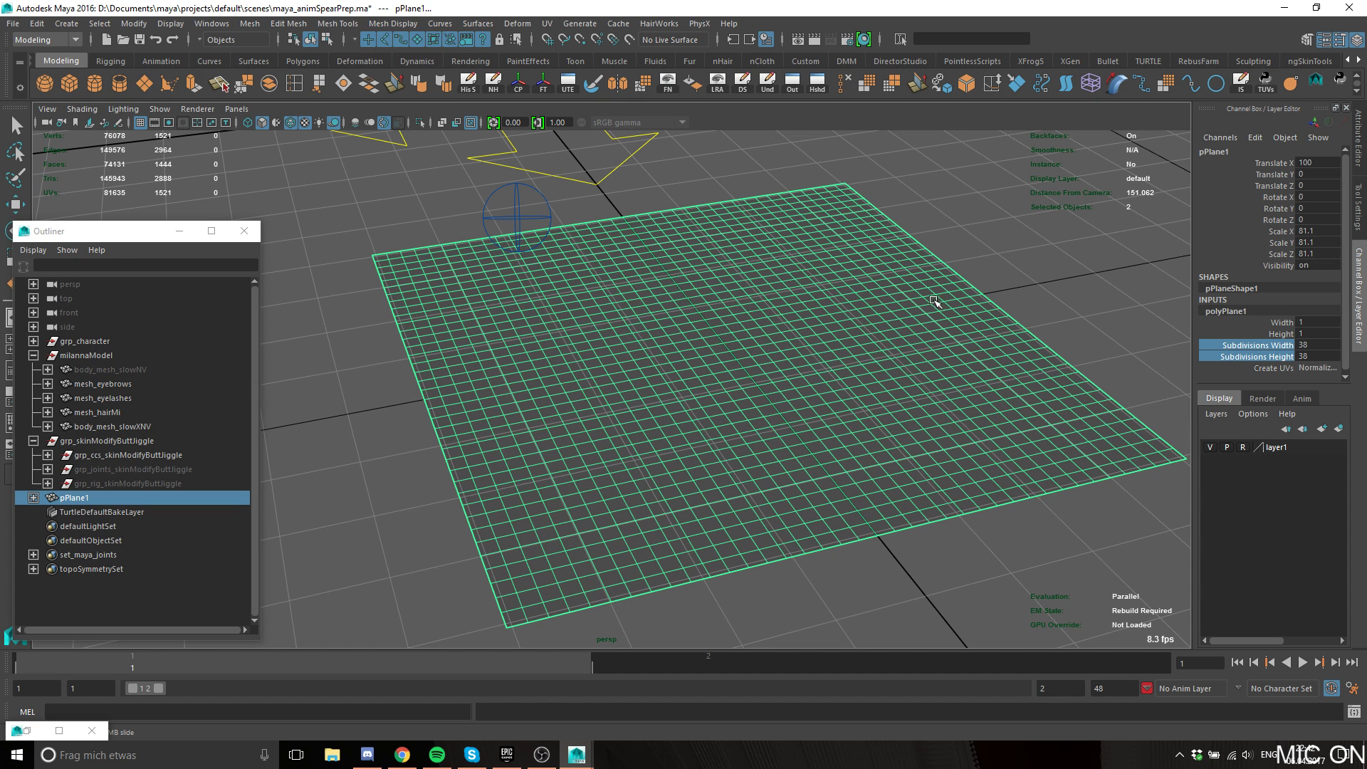
# Reselect the plane, delete its construction history and freeze its transformations.
pyautogui.keyDown('alt'); pyautogui.moveTo(930, 274); pyautogui.dragTo(749, 234, button='right'); pyautogui.keyUp('alt')
pyautogui.click(865, 271)
pyautogui.keyDown('alt'); pyautogui.moveTo(790, 313); pyautogui.dragTo(867, 428, button='right'); pyautogui.keyUp('alt')
pyautogui.click(921, 269)
pyautogui.press('w')
pyautogui.click(467, 88)
pyautogui.click(545, 86)
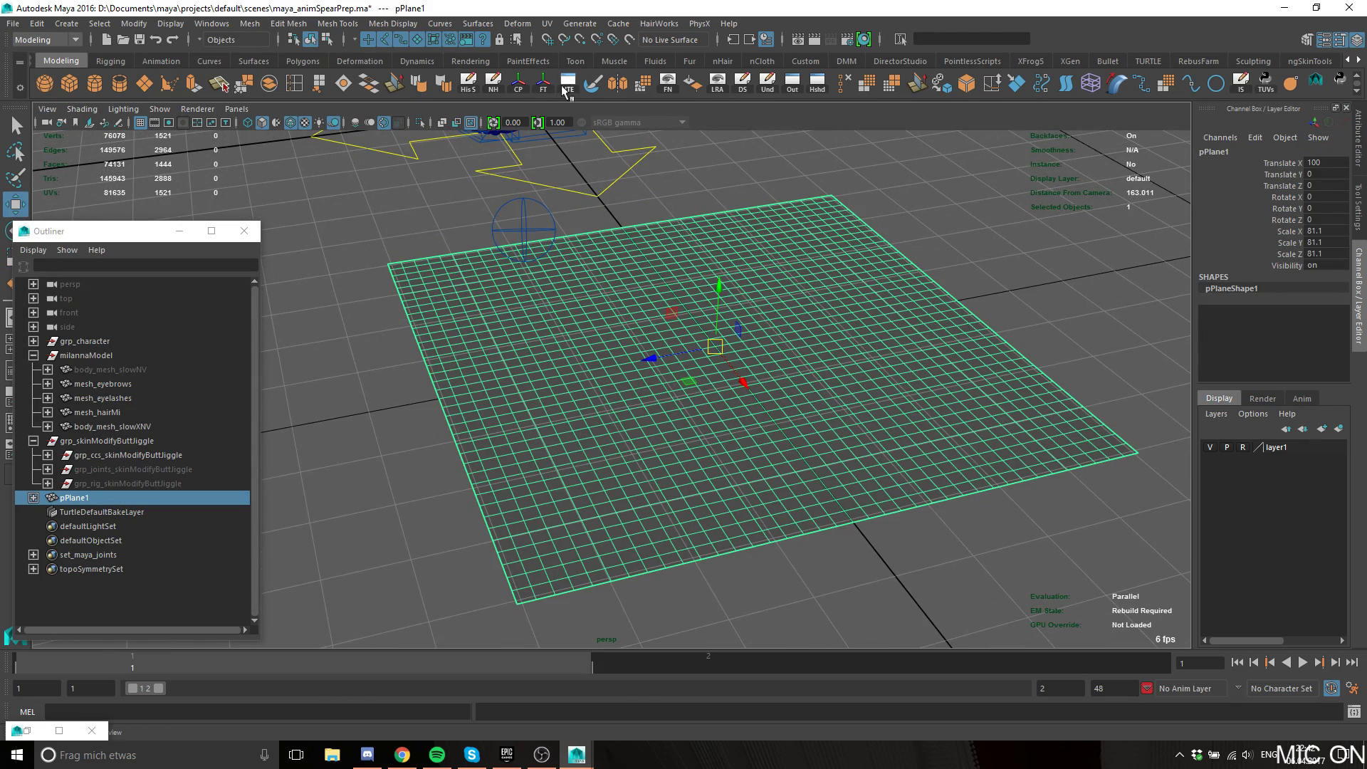
pyautogui.scroll(2, 809, 269)
pyautogui.scroll(1, 738, 259)
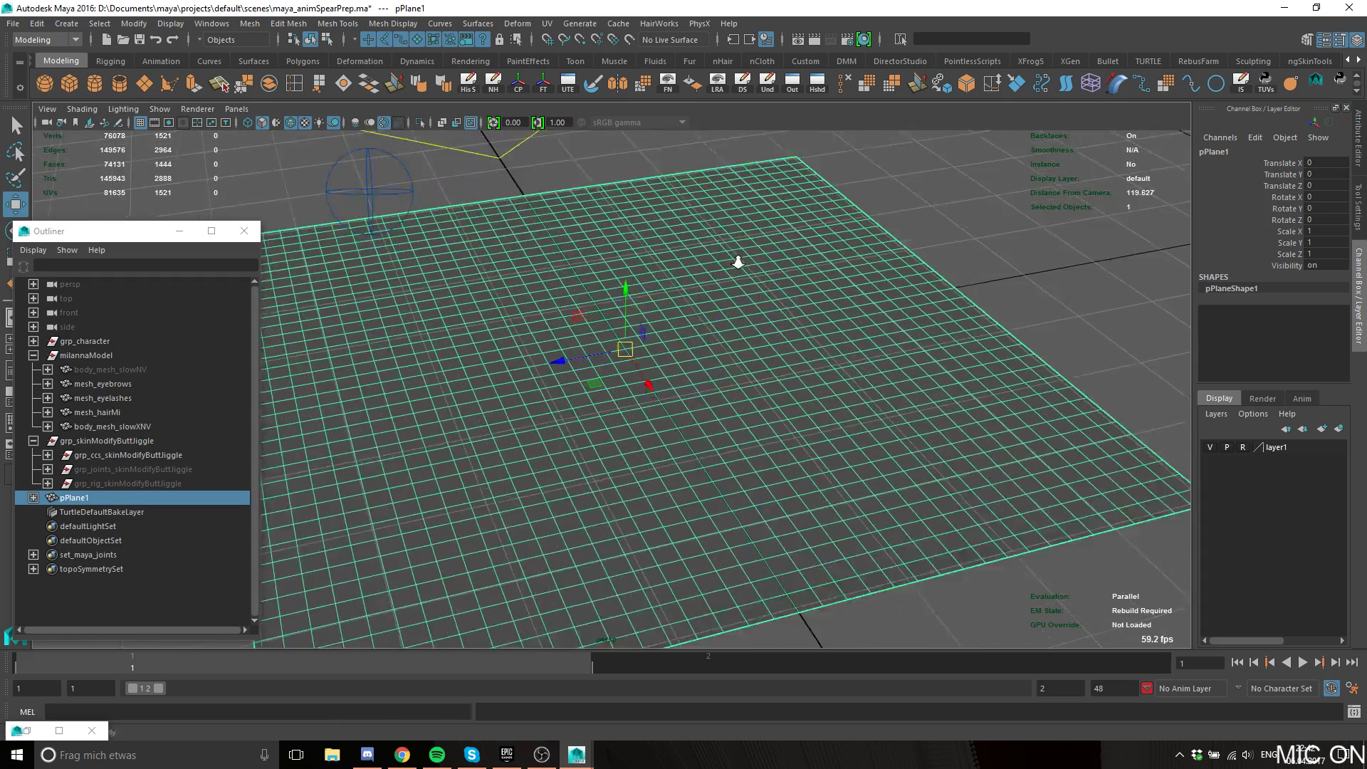
pyautogui.scroll(1, 772, 229)
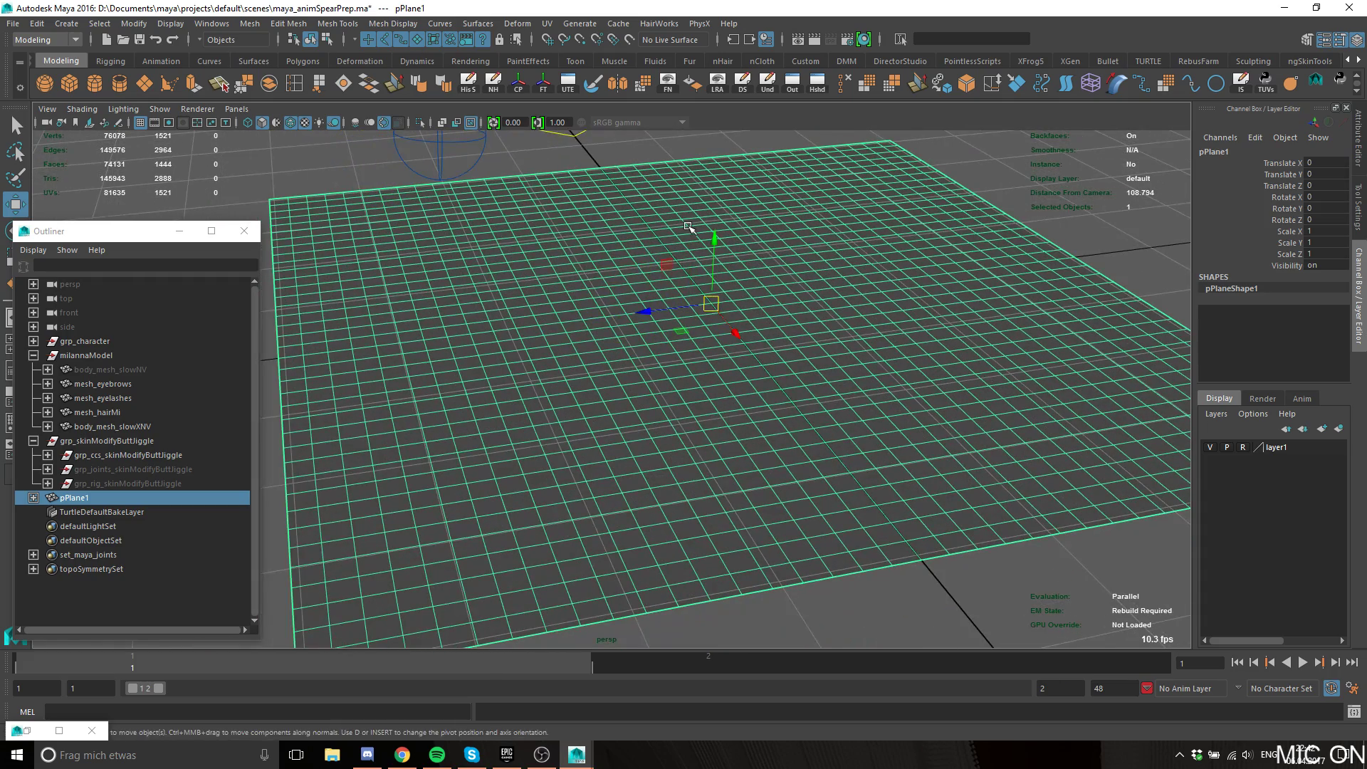
# Switch to the Rigging menu set and apply a Soft Modification deformer to the subdivided plane.
pyautogui.click(44, 40)
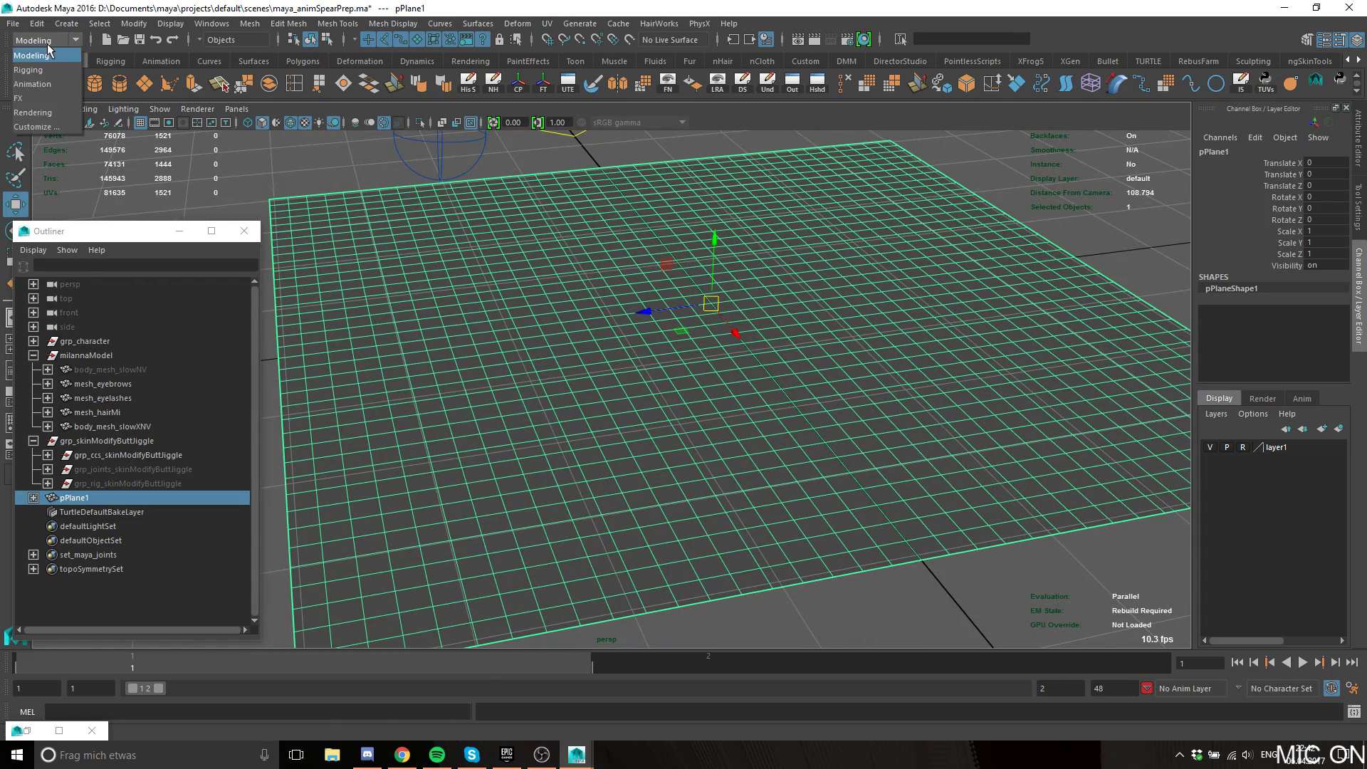
pyautogui.click(54, 70)
pyautogui.click(322, 23)
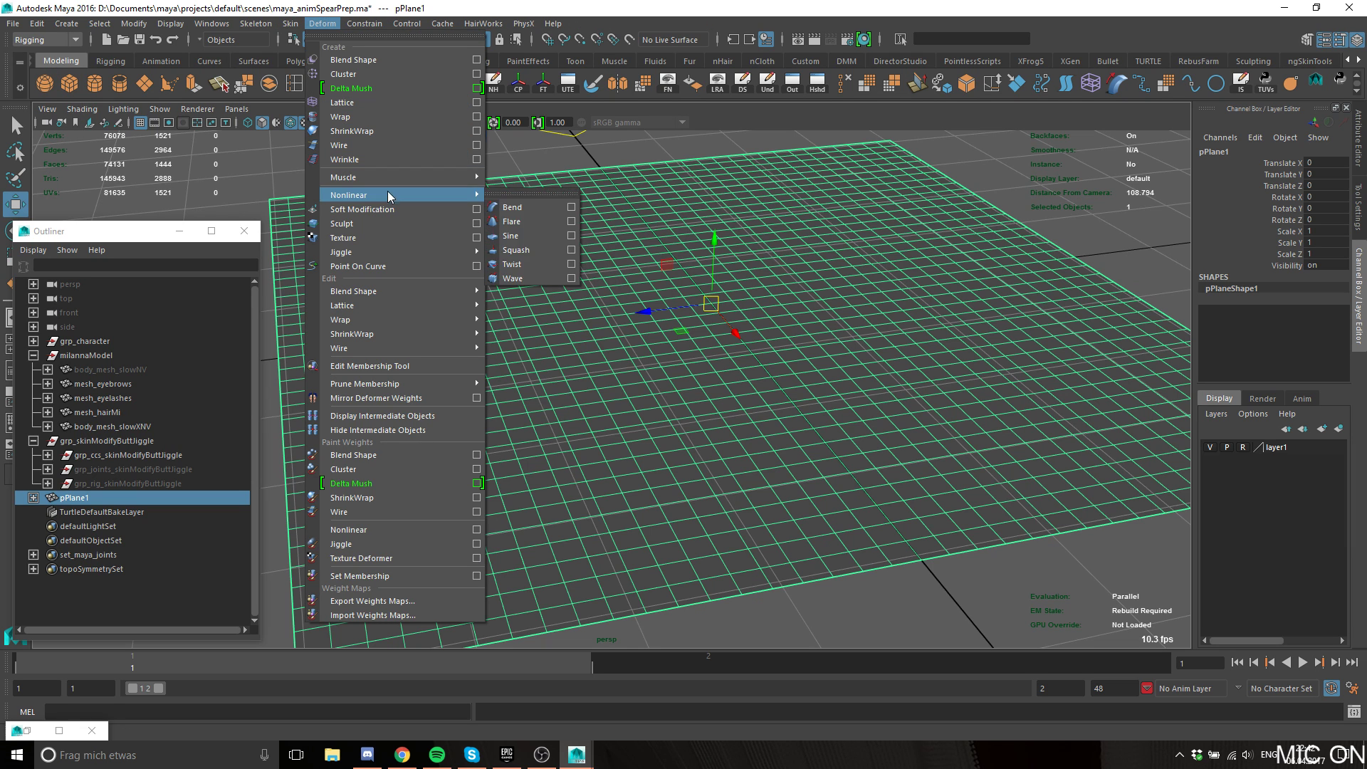
pyautogui.click(391, 208)
pyautogui.moveTo(798, 305)
pyautogui.keyDown('alt'); pyautogui.mouseDown()
pyautogui.moveTo(859, 264)
pyautogui.moveTo(870, 275)
pyautogui.moveTo(823, 295)
pyautogui.mouseUp(); pyautogui.keyUp('alt')
pyautogui.press('Delete')
pyautogui.press('w')
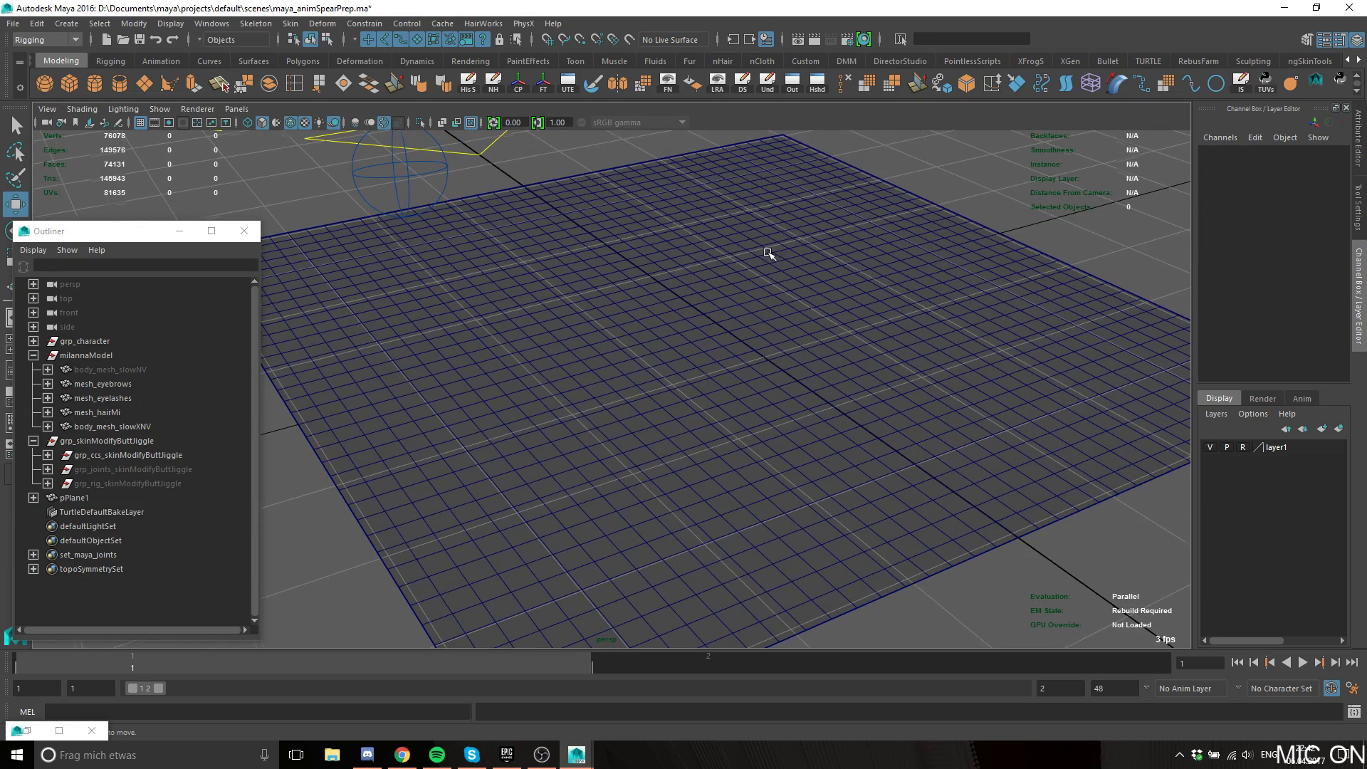
pyautogui.keyDown('alt'); pyautogui.moveTo(769, 253); pyautogui.dragTo(721, 283); pyautogui.keyUp('alt')
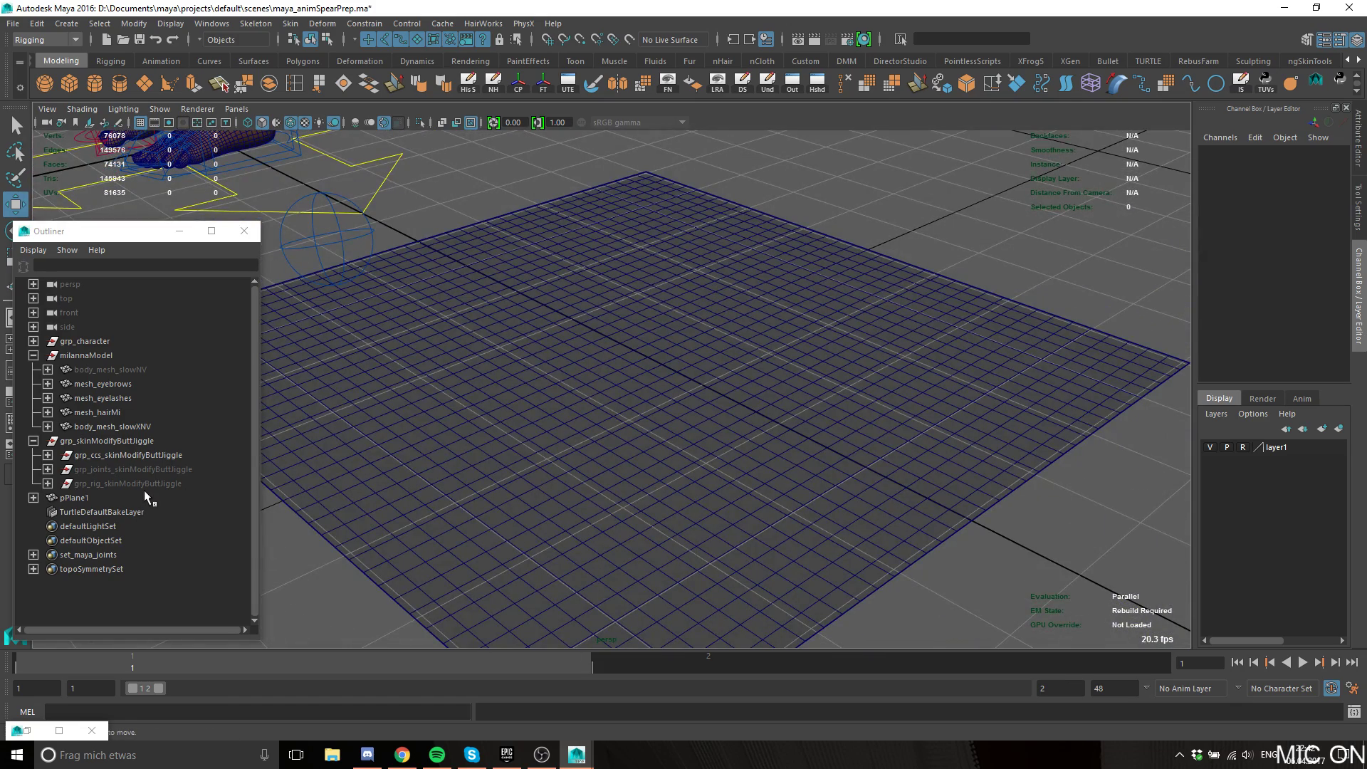
pyautogui.keyDown('alt'); pyautogui.moveTo(614, 318); pyautogui.dragTo(673, 318); pyautogui.keyUp('alt')
pyautogui.hotkey('ctrl', 'z')
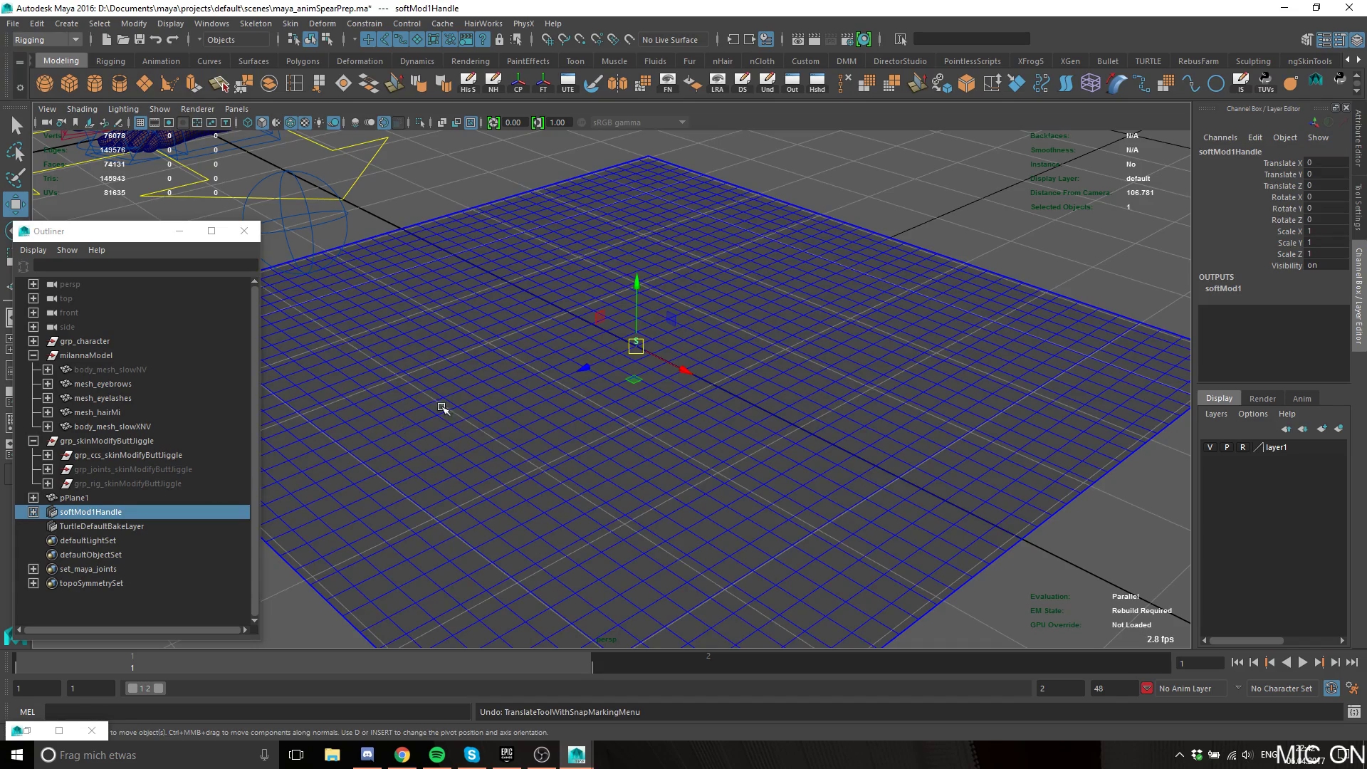
# Raise the soft modification handle to Translate Y about 5.08, undo a further free move and clear the selection.
pyautogui.keyDown('alt'); pyautogui.moveTo(441, 407); pyautogui.dragTo(692, 239); pyautogui.keyUp('alt')
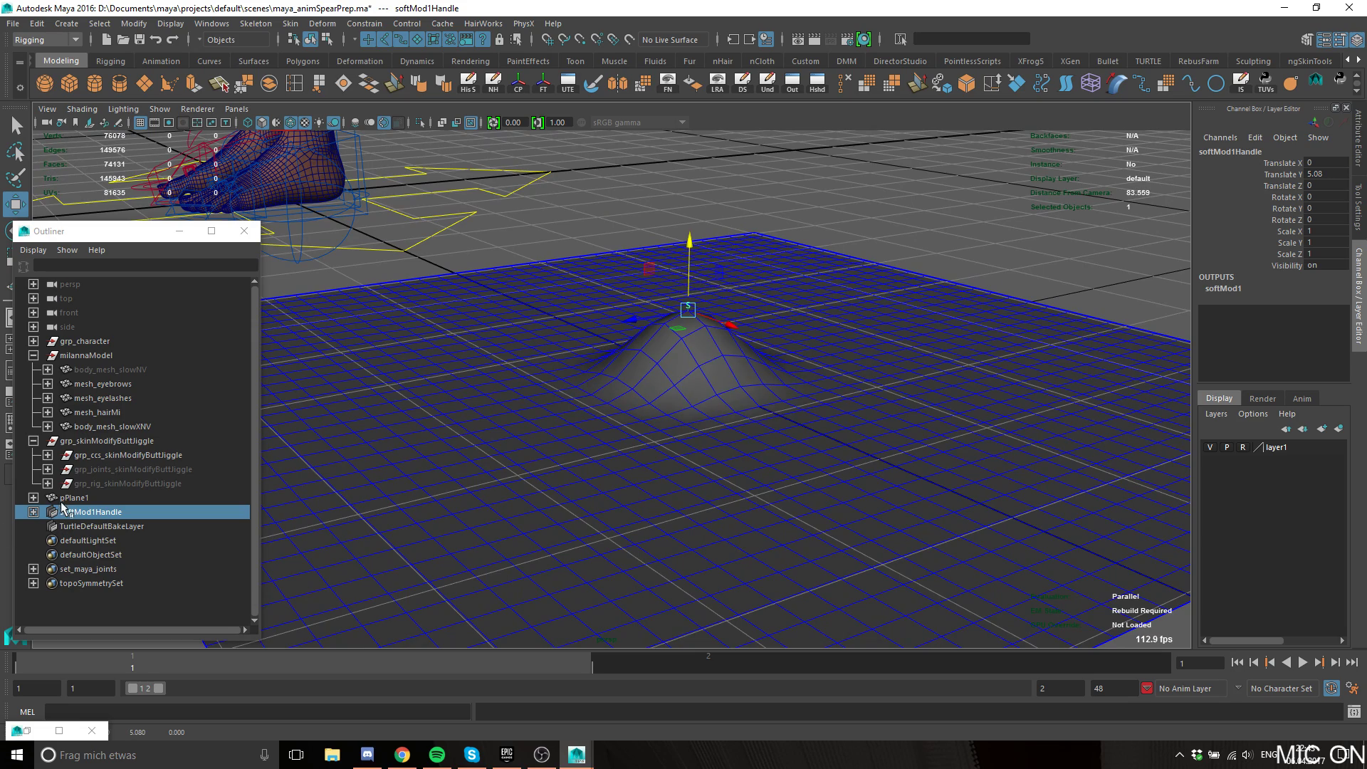
pyautogui.keyDown('alt'); pyautogui.moveTo(498, 363); pyautogui.dragTo(679, 247); pyautogui.keyUp('alt')
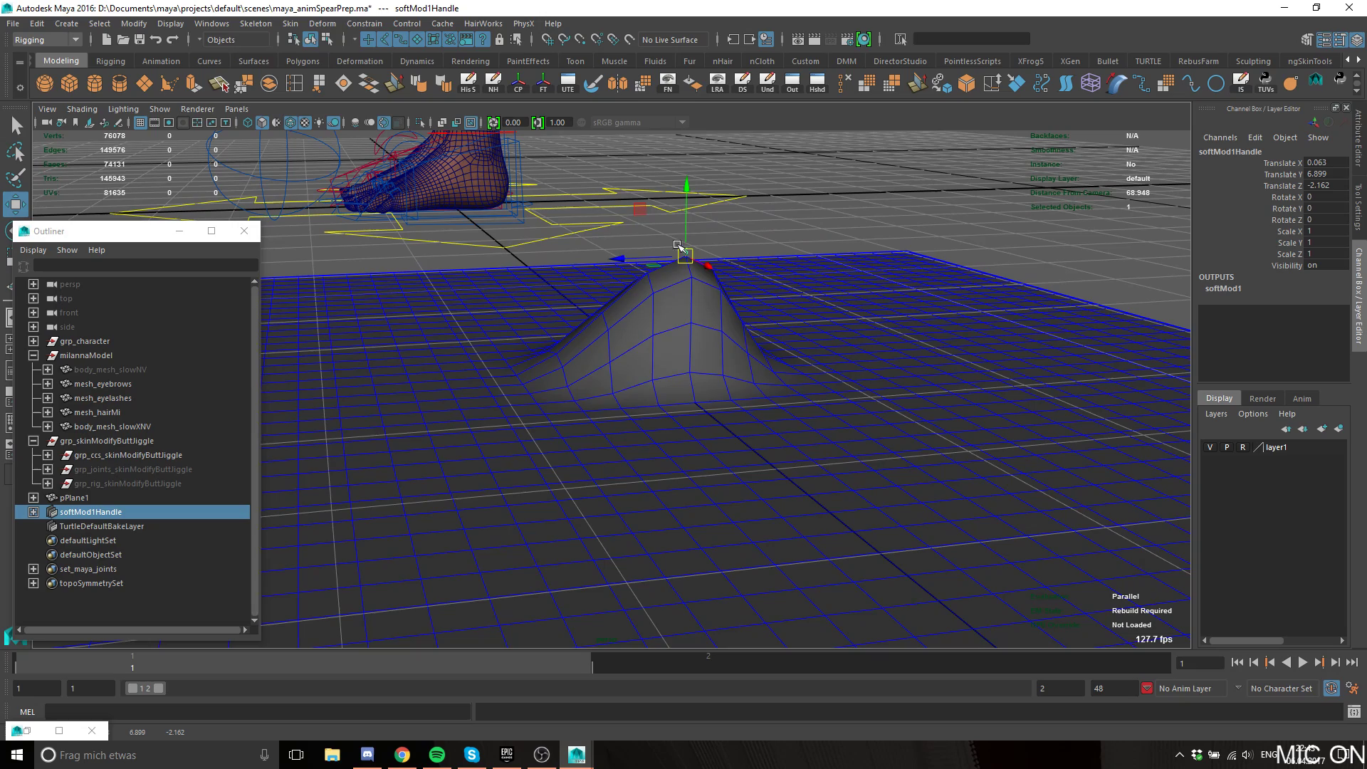
pyautogui.hotkey('ctrl', 'z')
pyautogui.click(815, 228)
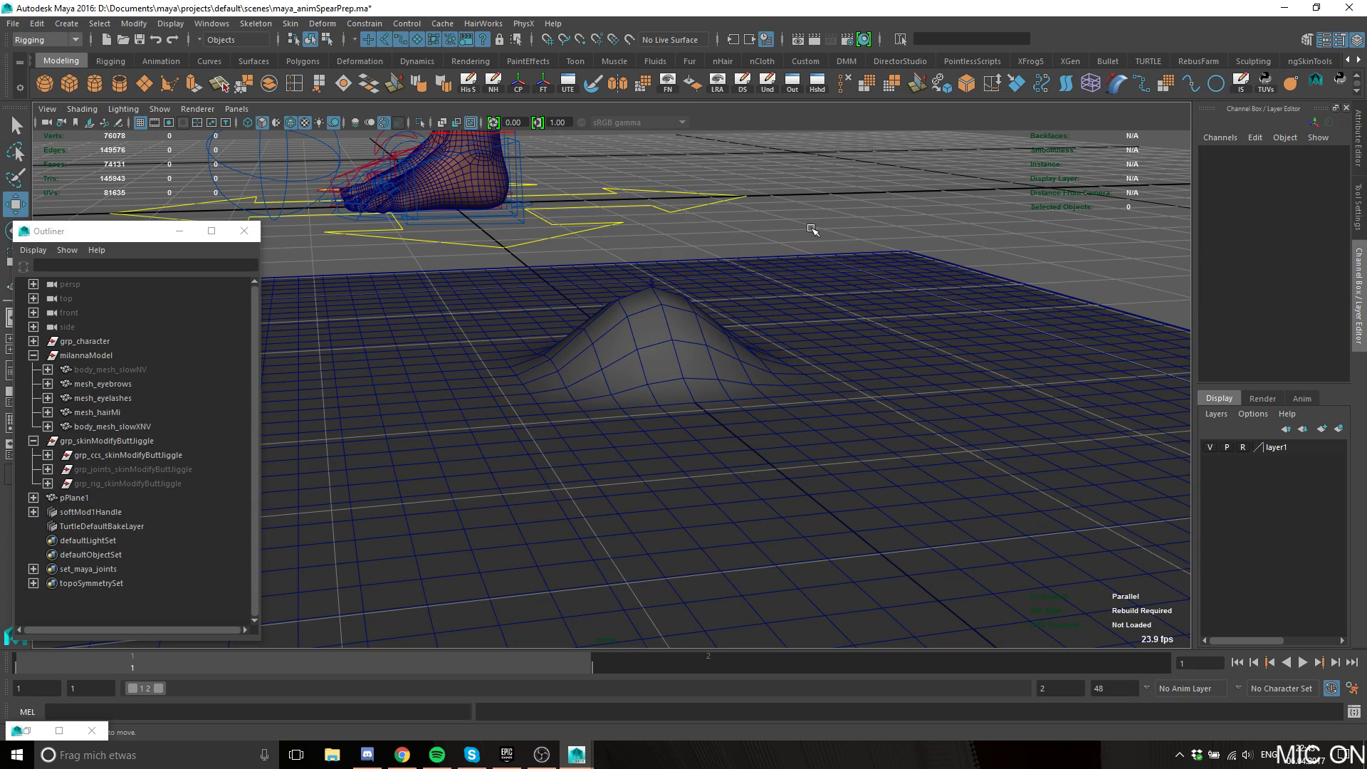
# Open the Node Editor beside the deformed plane and clear the old spine curve graph from it.
pyautogui.keyDown('alt'); pyautogui.moveTo(693, 254); pyautogui.dragTo(834, 299); pyautogui.keyUp('alt')
pyautogui.click(677, 226)
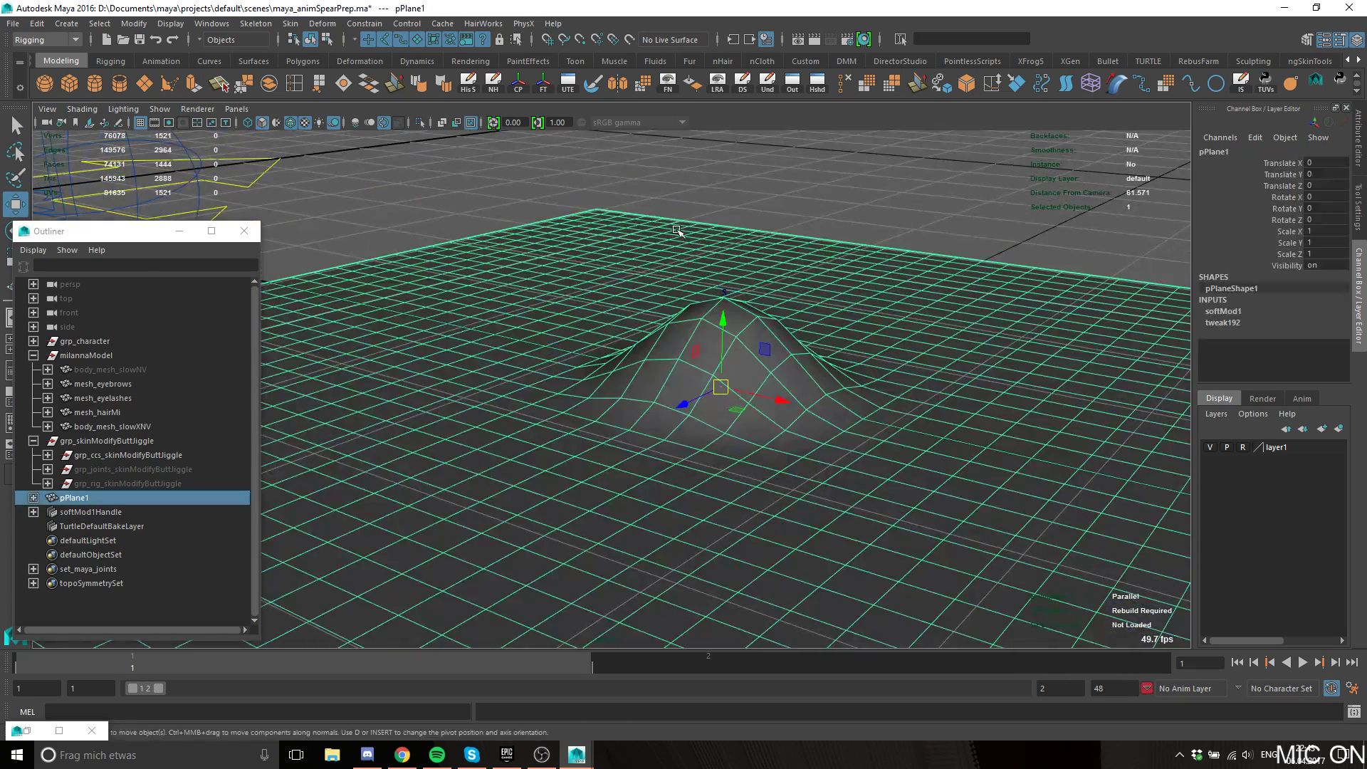
pyautogui.click(318, 22)
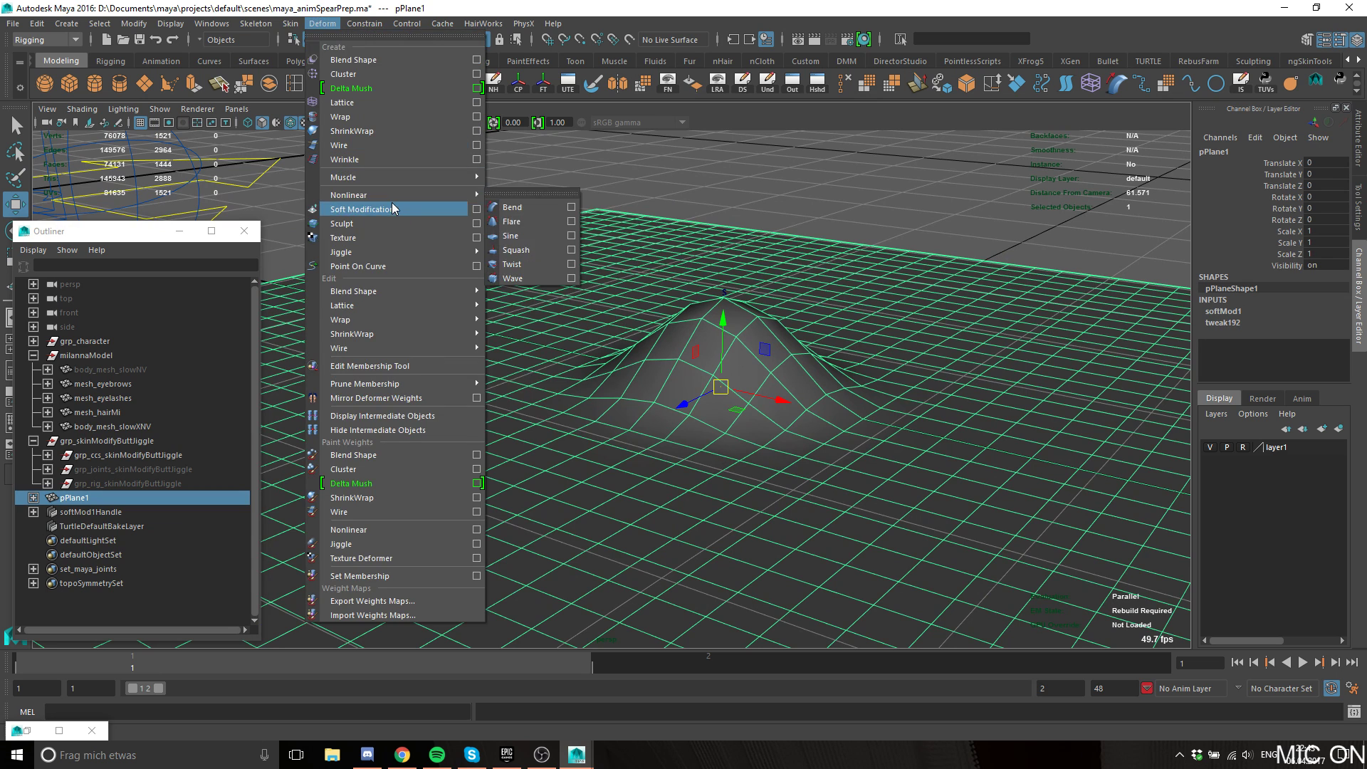
pyautogui.click(273, 32)
pyautogui.click(256, 23)
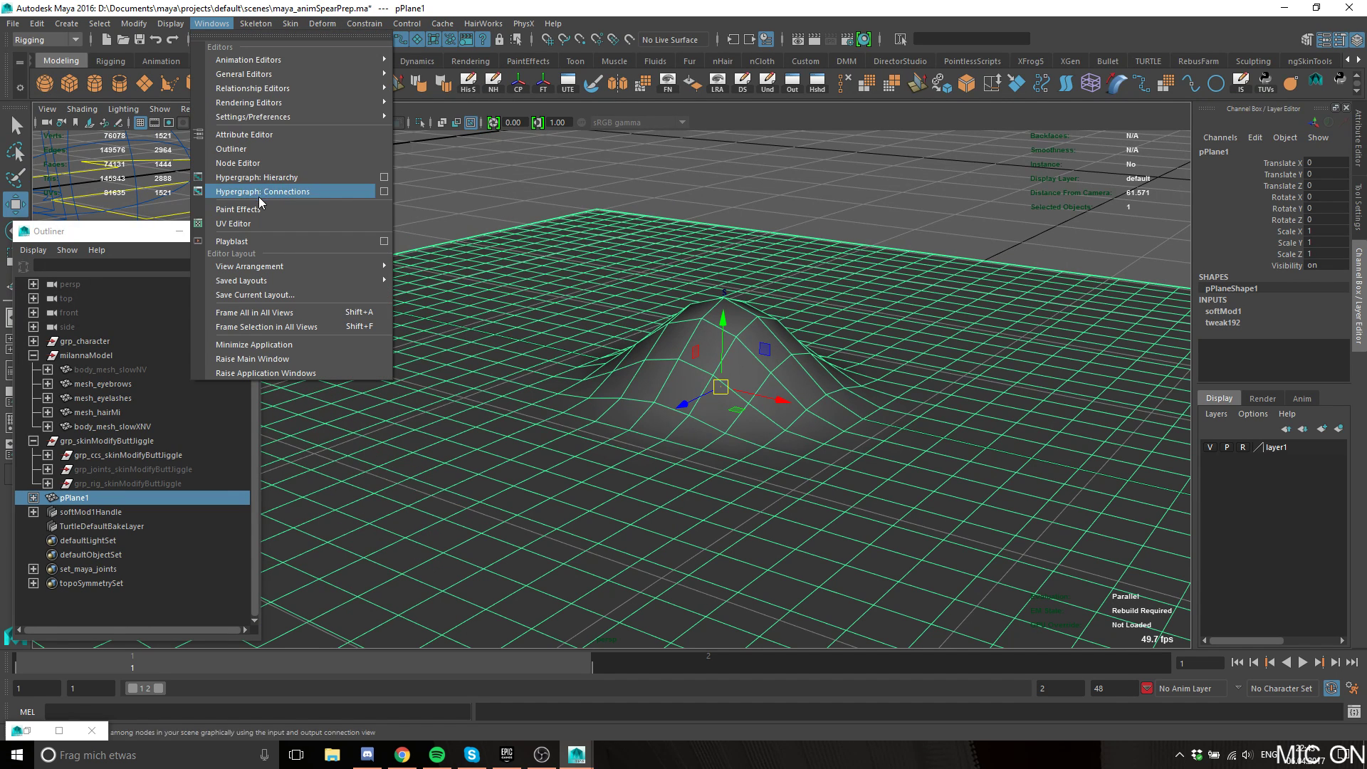
pyautogui.click(269, 164)
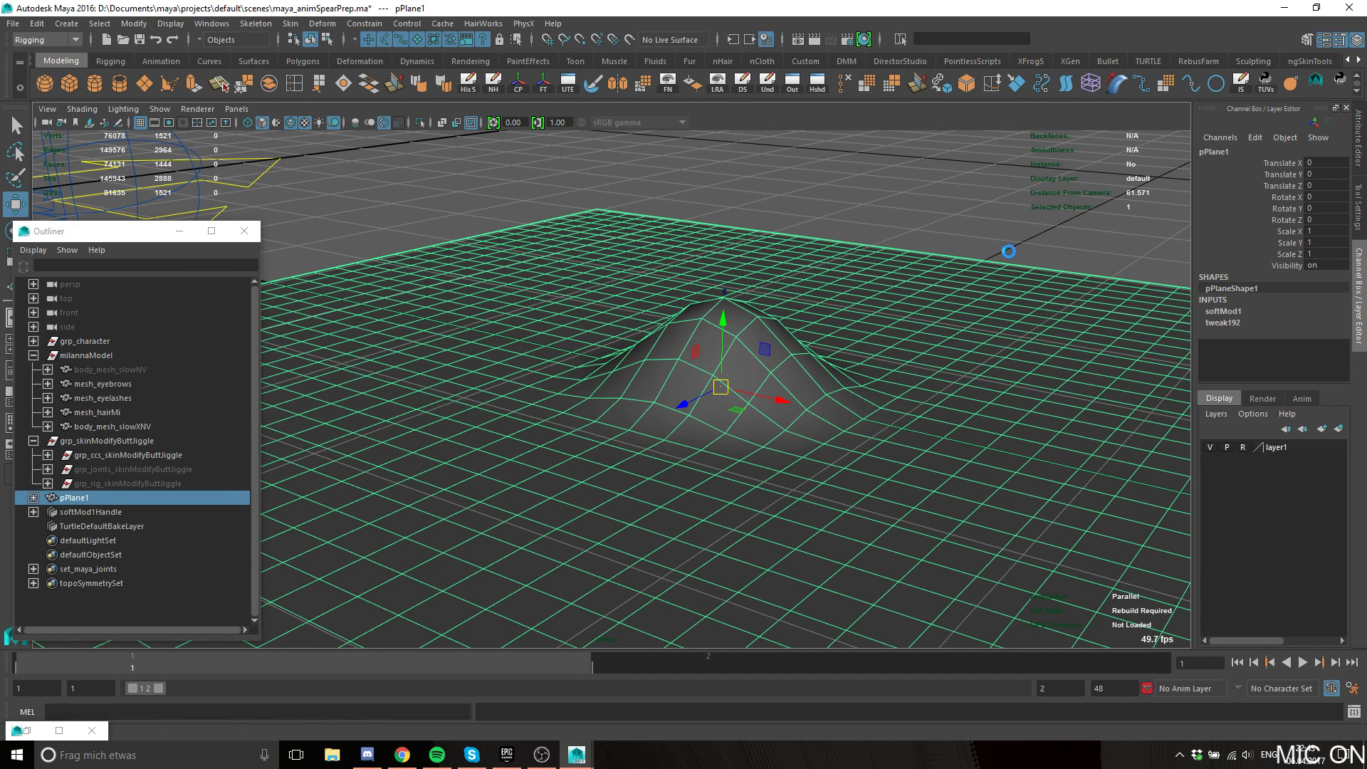
pyautogui.moveTo(792, 22); pyautogui.dragTo(1105, 29)
pyautogui.press('f')
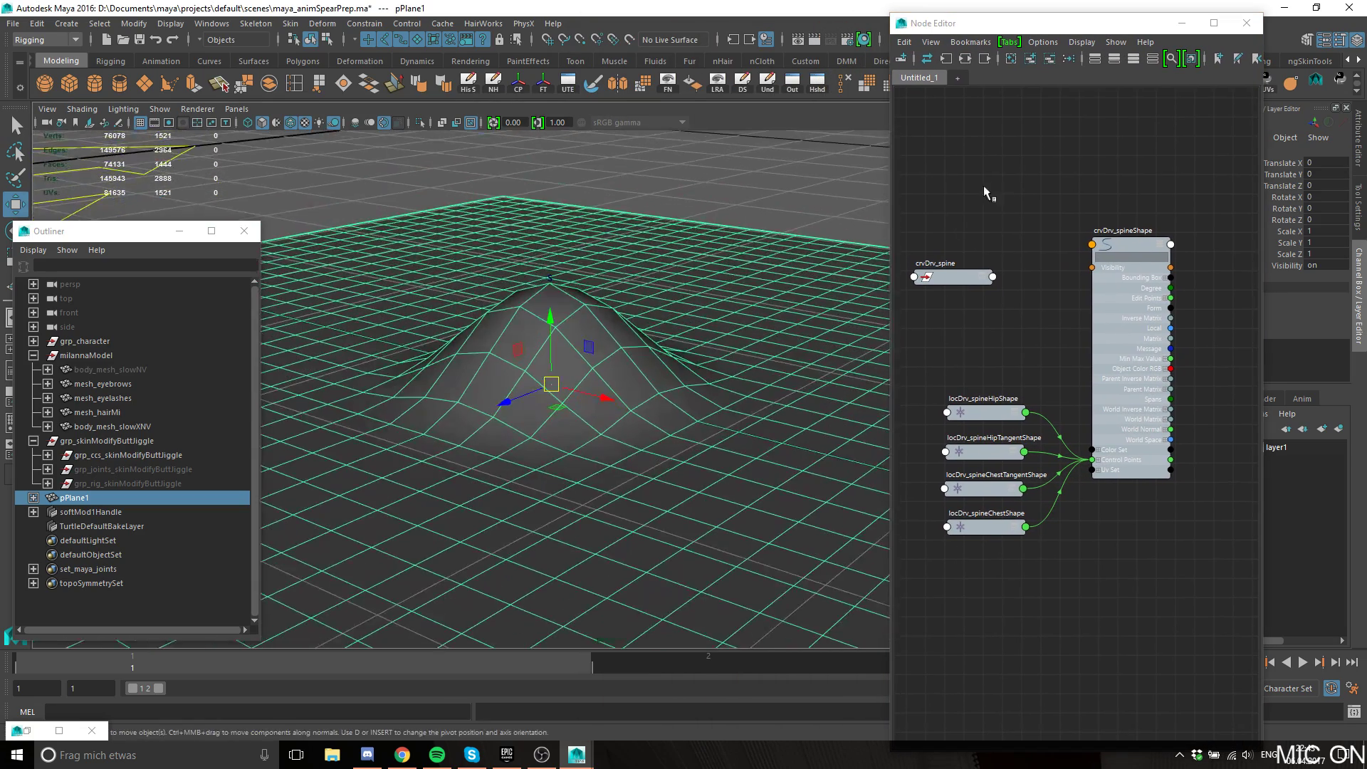
pyautogui.click(1053, 91)
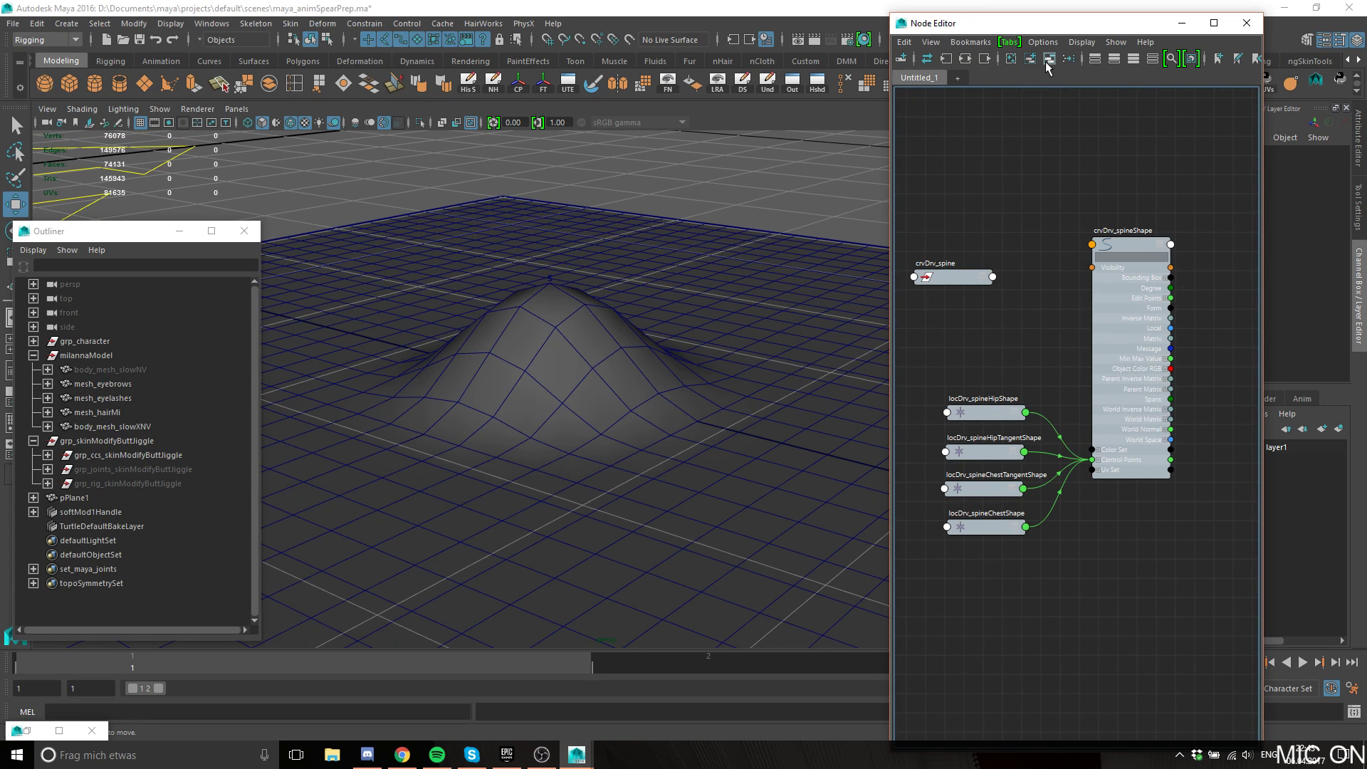
pyautogui.click(1010, 62)
# Select only the plane's soft modification handle and graph its input and output connections in the Node Editor.
pyautogui.click(571, 274)
pyautogui.keyDown('shift'); pyautogui.moveTo(534, 273); pyautogui.dragTo(591, 299); pyautogui.keyUp('shift')
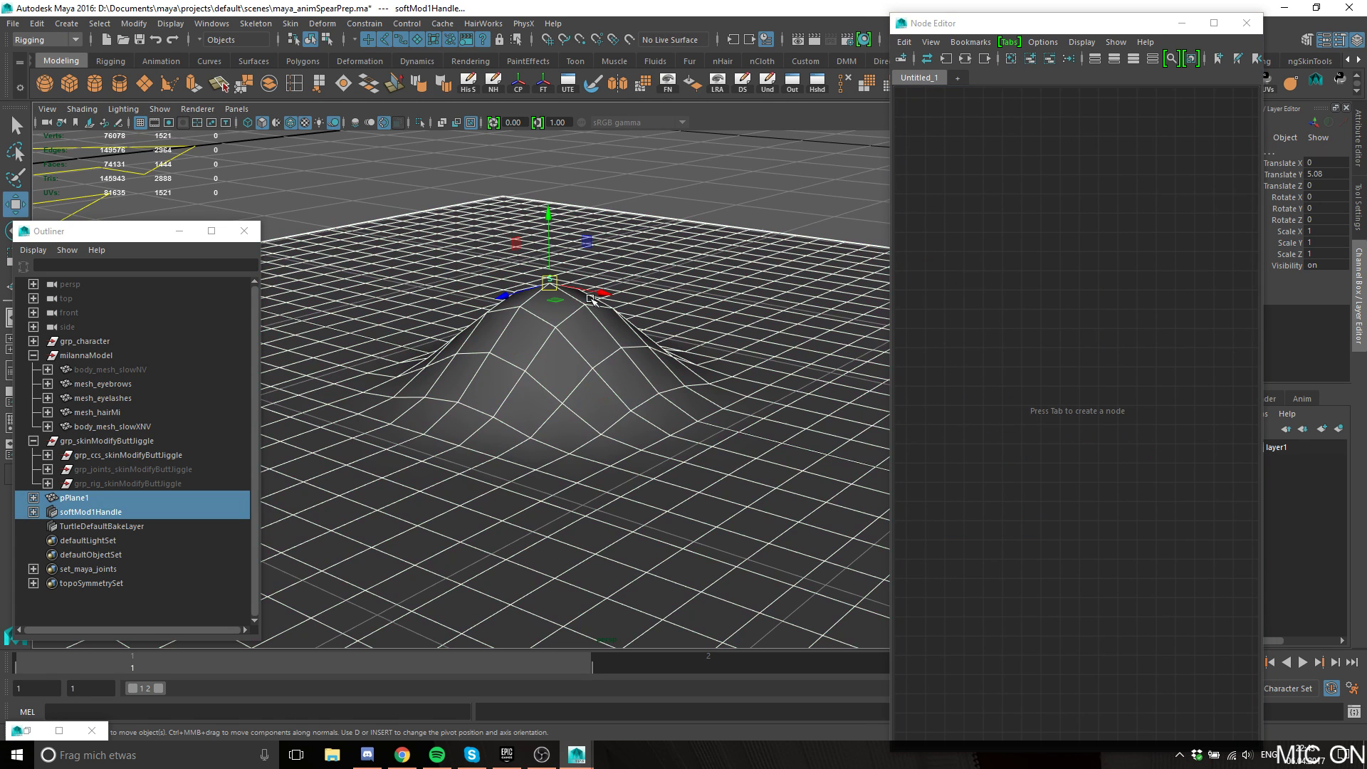
pyautogui.click(70, 515)
pyautogui.click(965, 60)
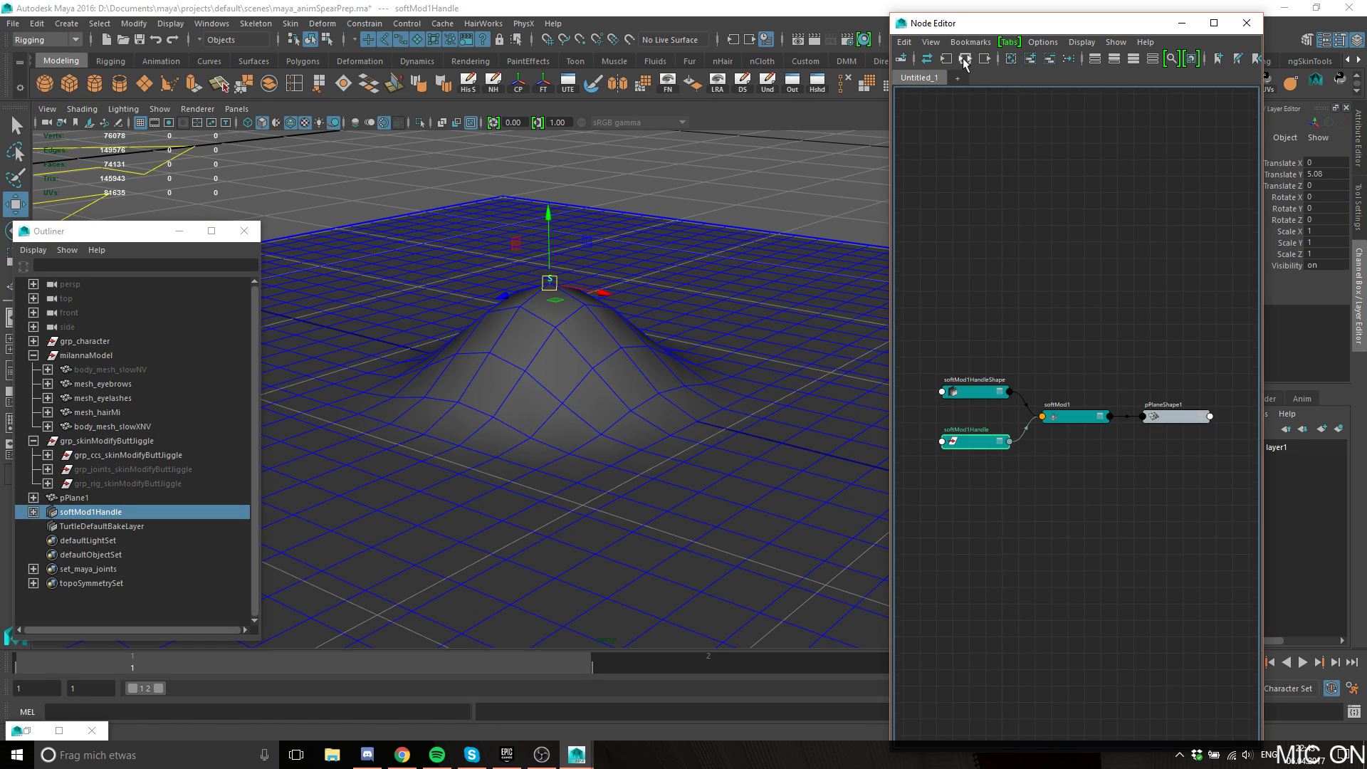
pyautogui.click(1036, 285)
pyautogui.scroll(3, 1037, 285)
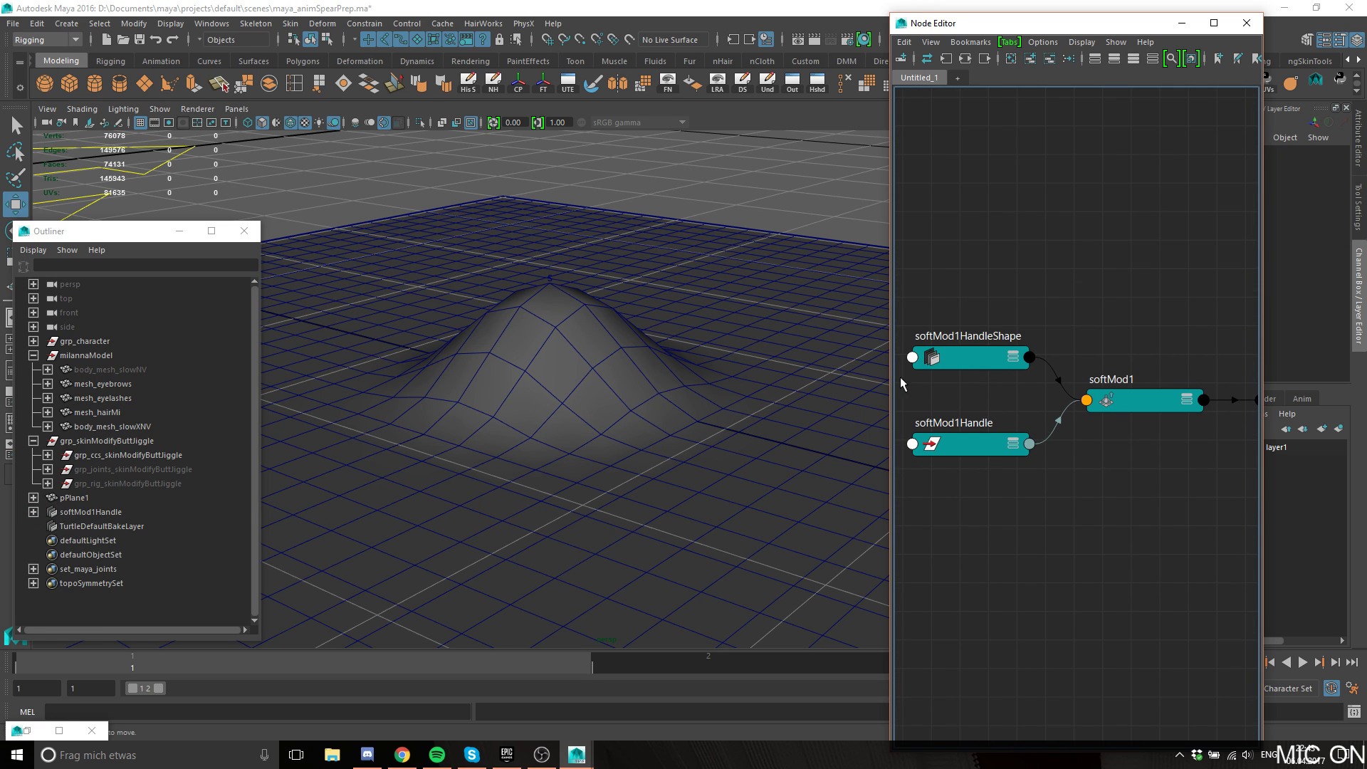
# Widen the Node Editor and expand the softMod1 node to show all of its attributes.
pyautogui.moveTo(890, 363); pyautogui.dragTo(612, 356)
pyautogui.keyDown('alt'); pyautogui.moveTo(762, 332); pyautogui.dragTo(840, 324, button='right'); pyautogui.keyUp('alt')
pyautogui.keyDown('alt'); pyautogui.moveTo(840, 324); pyautogui.dragTo(904, 318, button='middle'); pyautogui.keyUp('alt')
pyautogui.click(952, 420)
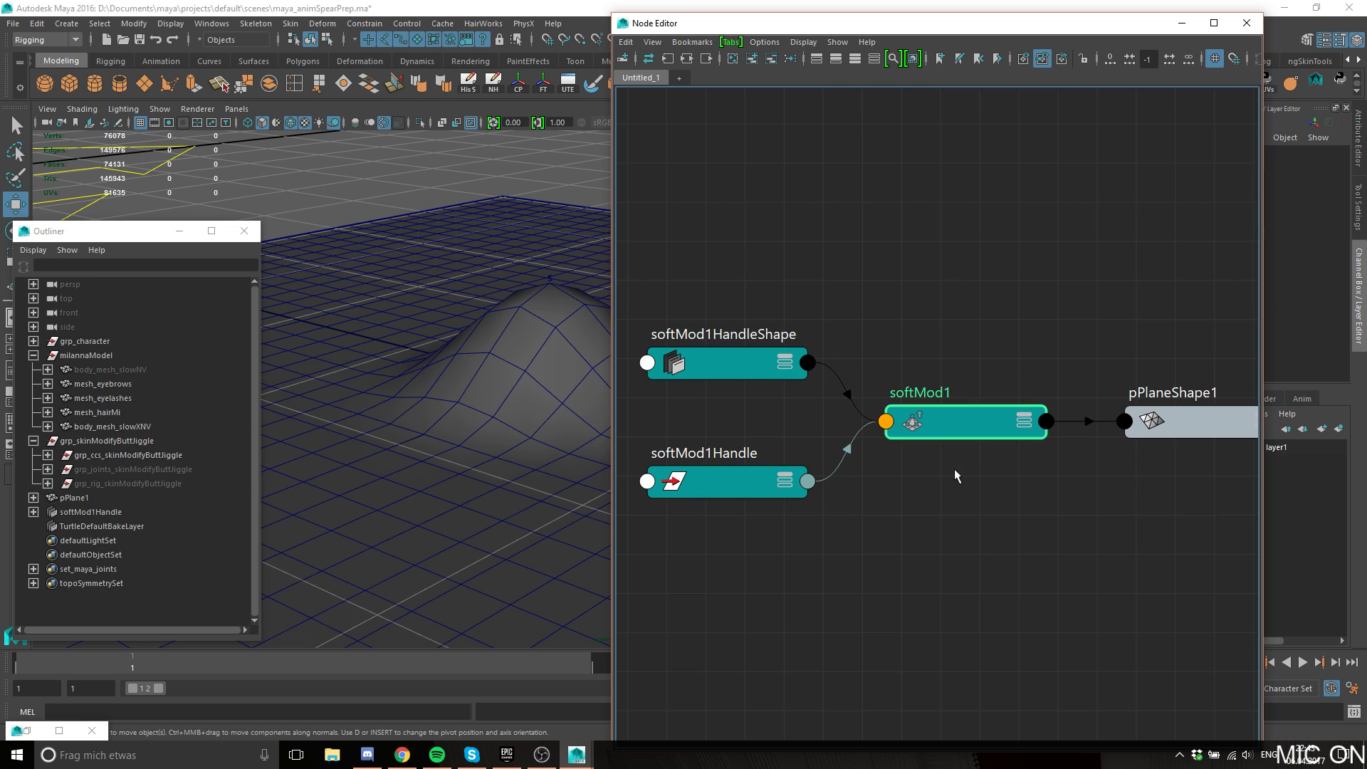
pyautogui.press('3')
pyautogui.press('3')
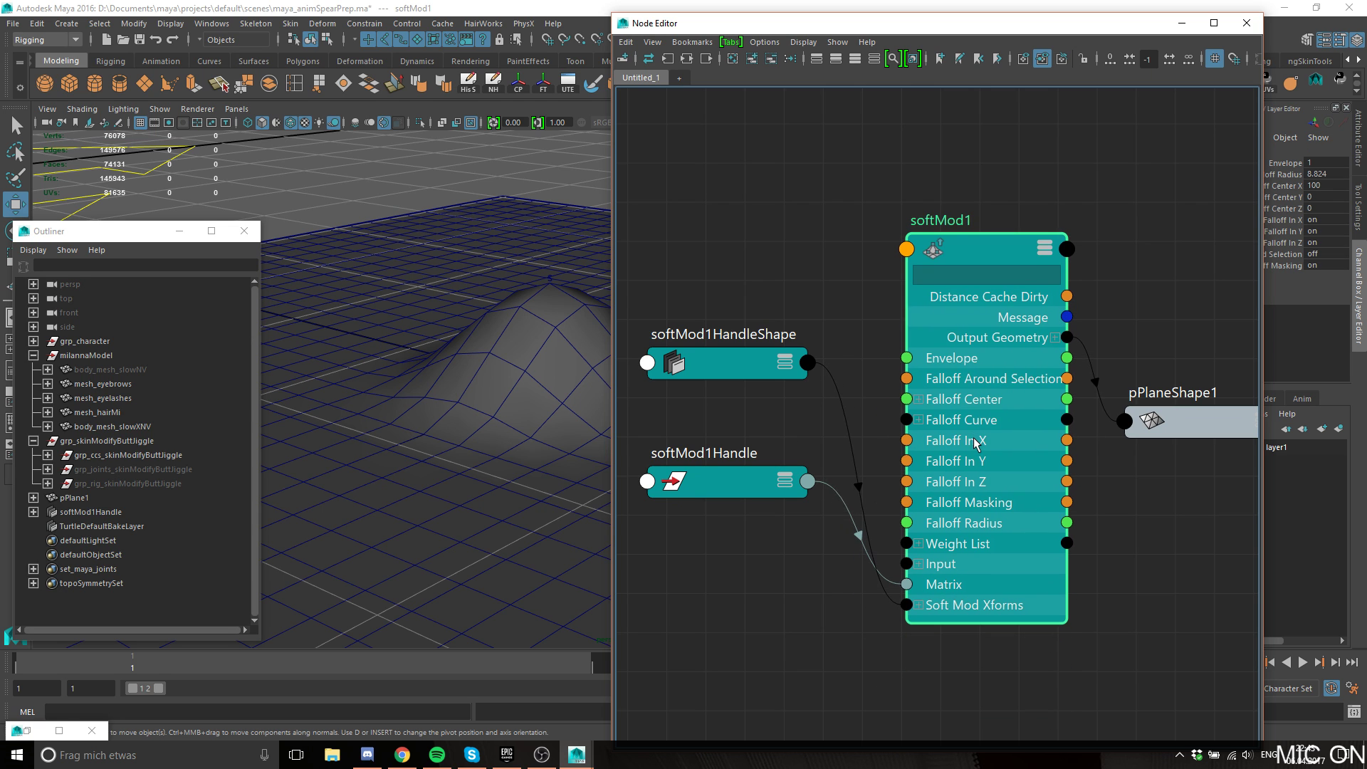
pyautogui.moveTo(977, 390); pyautogui.dragTo(977, 407)
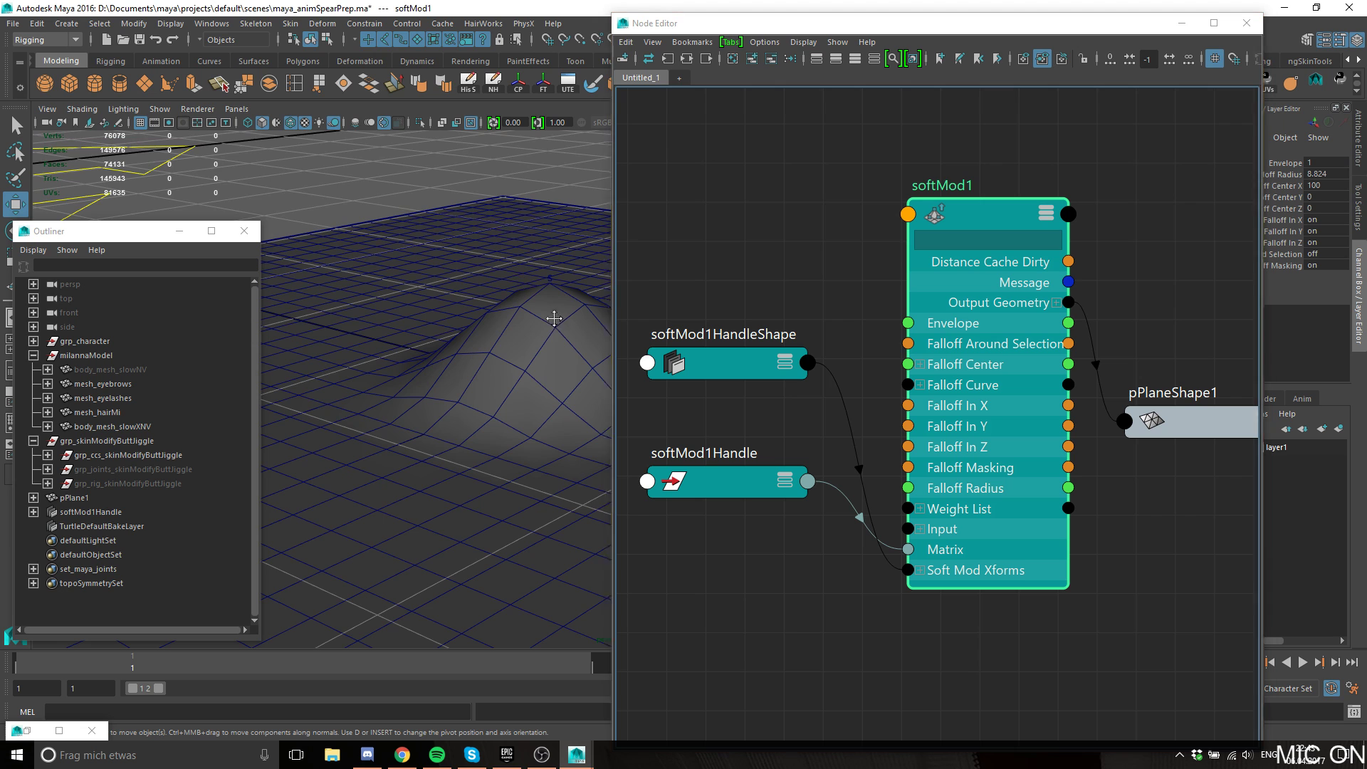
pyautogui.keyDown('alt'); pyautogui.moveTo(552, 314); pyautogui.dragTo(513, 288); pyautogui.keyUp('alt')
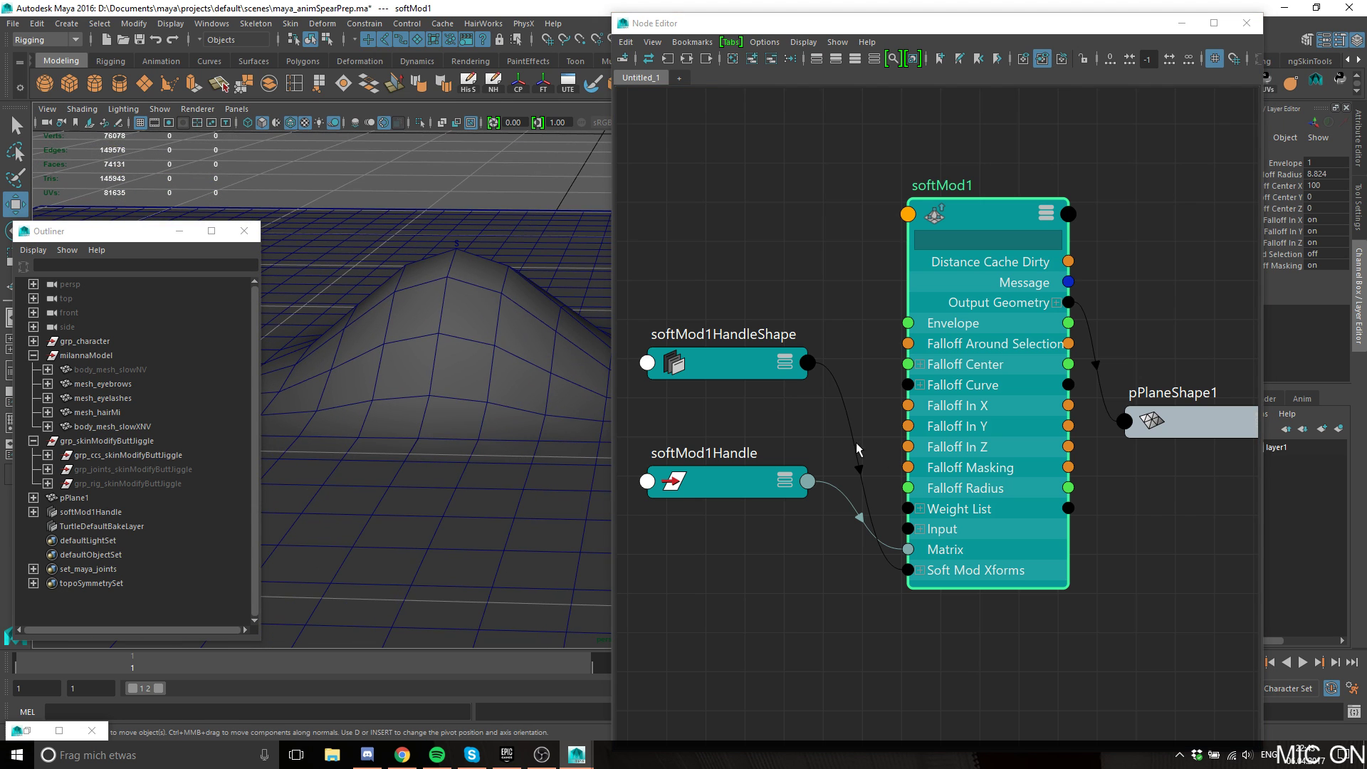
pyautogui.click(956, 392)
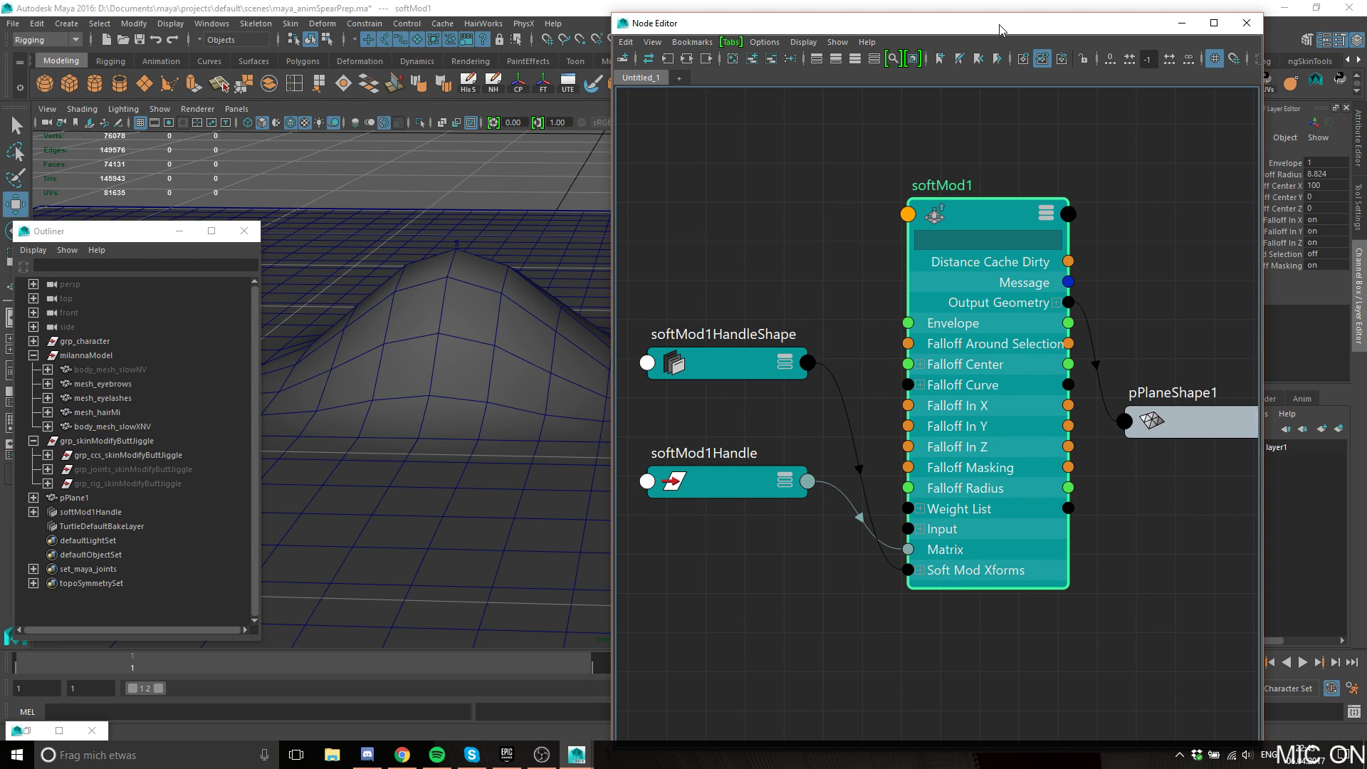
# Select the soft modification handle and reposition the Node Editor so the handle's transform values stay in view.
pyautogui.moveTo(997, 23); pyautogui.dragTo(1051, 16)
pyautogui.keyDown('alt'); pyautogui.moveTo(571, 339); pyautogui.dragTo(504, 346); pyautogui.keyUp('alt')
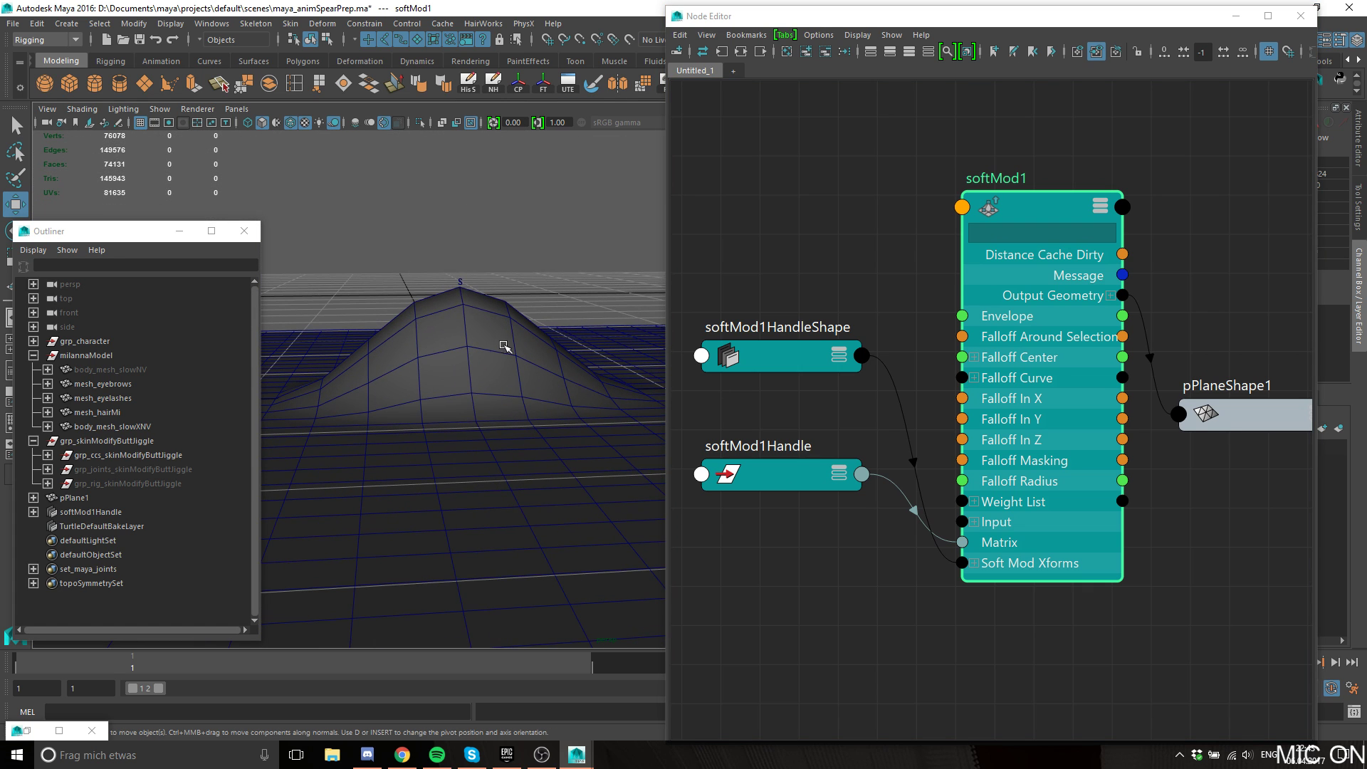
pyautogui.click(458, 283)
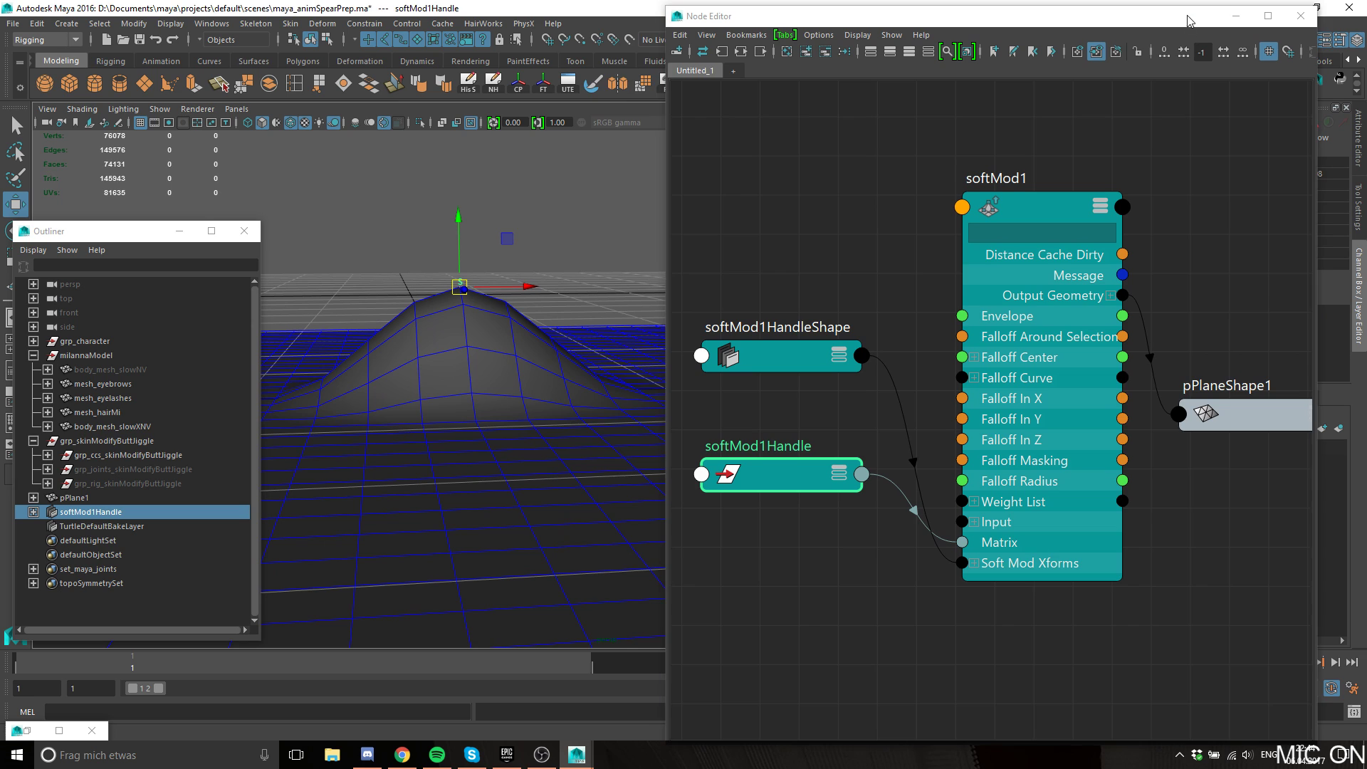
pyautogui.moveTo(1186, 18); pyautogui.dragTo(1097, 32)
pyautogui.click(107, 513)
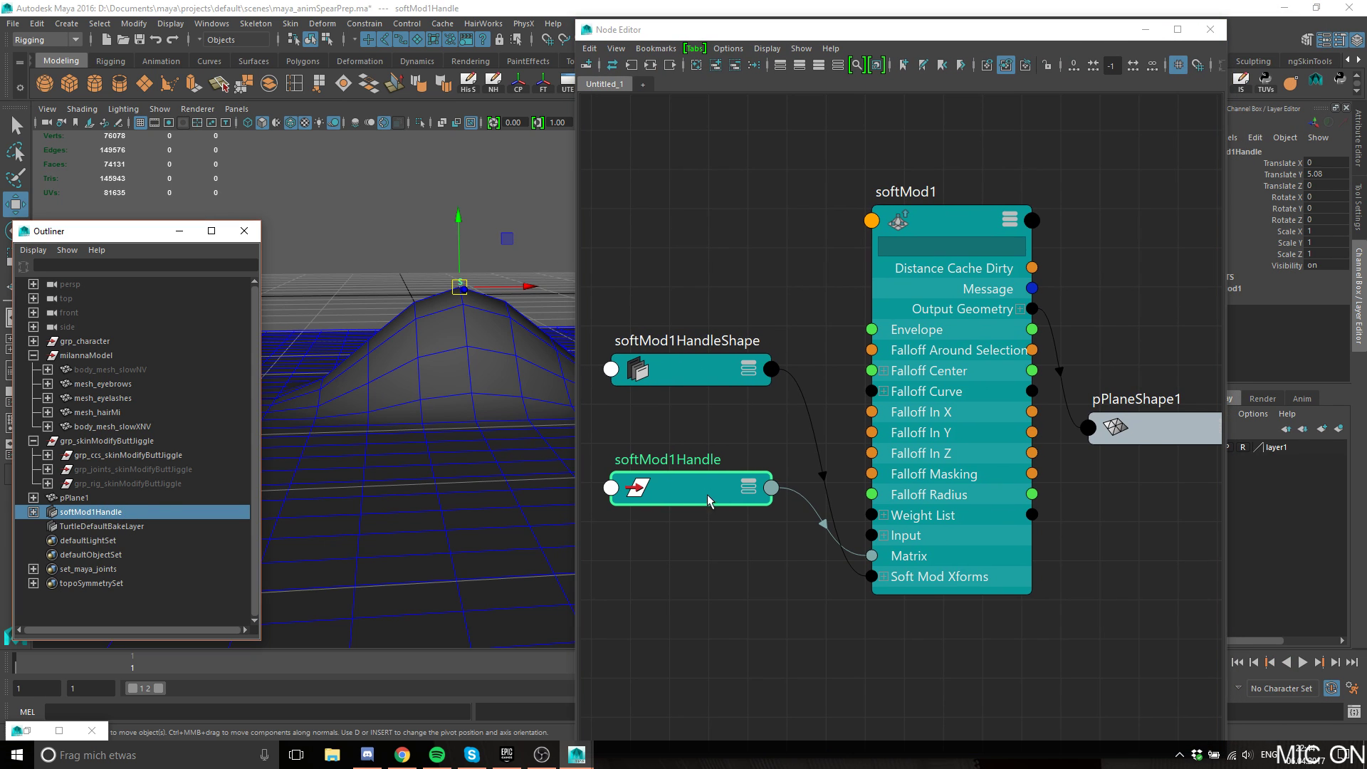
# Expand the node's Soft Mod Xforms attribute and arrange the handle's transform and shape nodes next to its matrix inputs.
pyautogui.moveTo(707, 500); pyautogui.dragTo(667, 551)
pyautogui.keyDown('alt'); pyautogui.moveTo(461, 450); pyautogui.dragTo(380, 446, button='middle'); pyautogui.keyUp('alt')
pyautogui.click(882, 578)
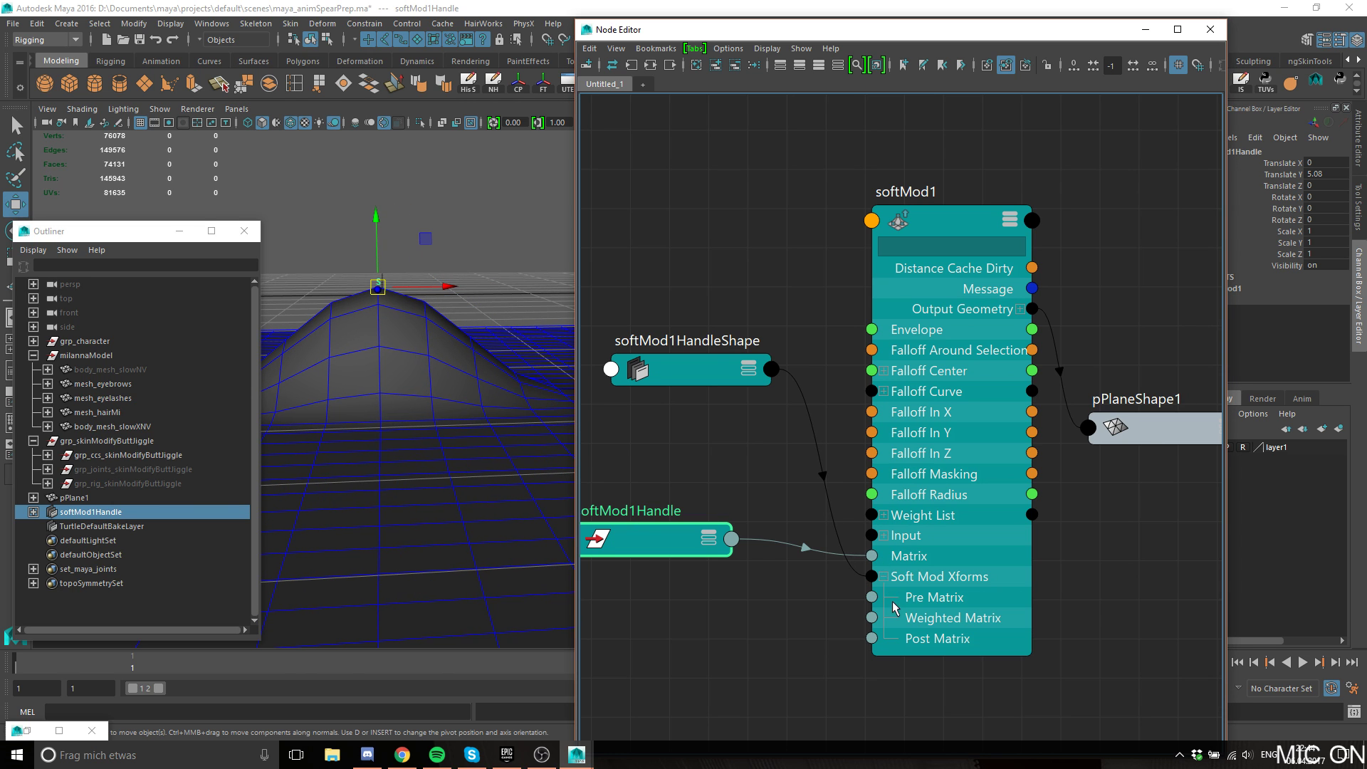
pyautogui.moveTo(693, 366); pyautogui.dragTo(631, 591)
pyautogui.moveTo(643, 492); pyautogui.dragTo(649, 607)
pyautogui.moveTo(645, 606); pyautogui.dragTo(656, 561)
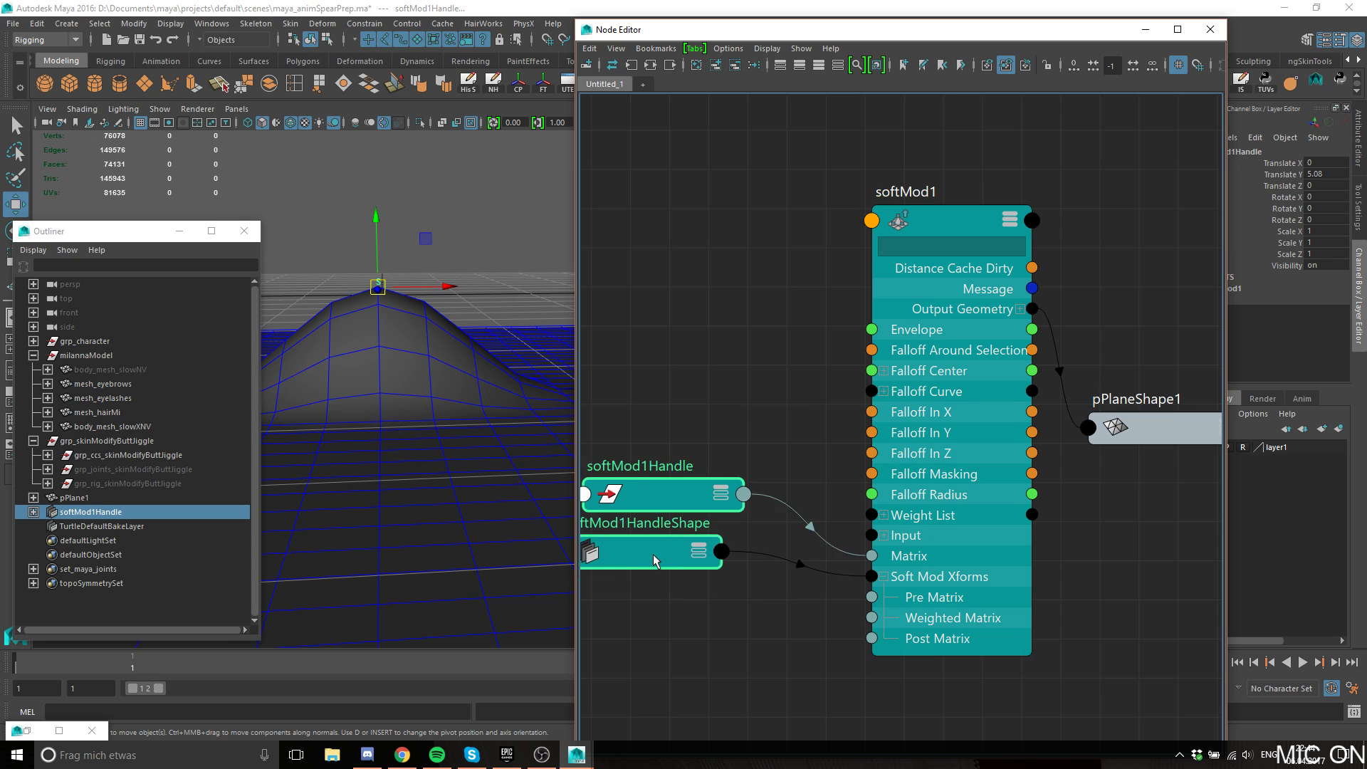
pyautogui.keyDown('alt'); pyautogui.moveTo(644, 564); pyautogui.dragTo(709, 562, button='middle'); pyautogui.keyUp('alt')
# Move the soft modification handle to about X 3.268, Y 6.711, Z 0.439.
pyautogui.keyDown('alt'); pyautogui.moveTo(455, 302); pyautogui.dragTo(401, 303, button='middle'); pyautogui.keyUp('alt')
pyautogui.click(388, 271)
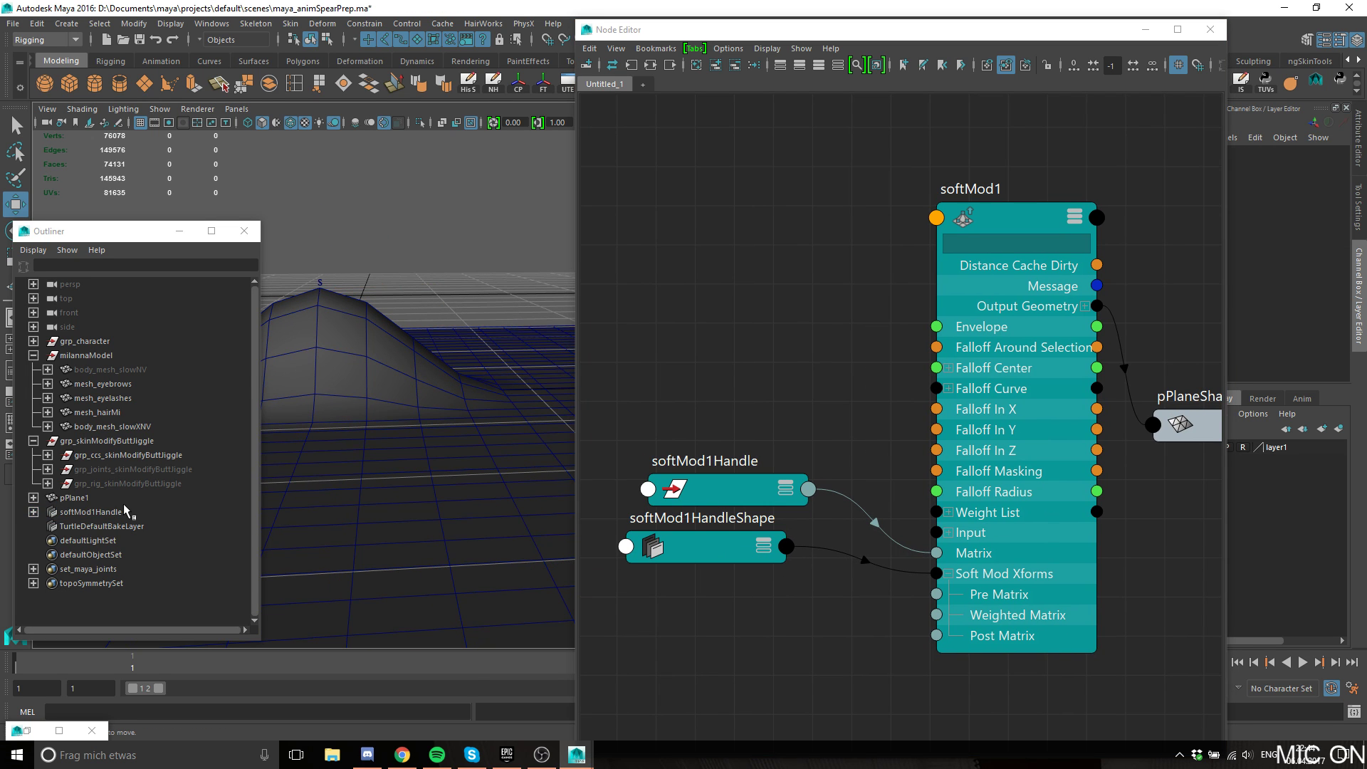
pyautogui.click(123, 511)
pyautogui.keyDown('alt'); pyautogui.moveTo(344, 490); pyautogui.dragTo(441, 484, button='middle'); pyautogui.keyUp('alt')
pyautogui.moveTo(413, 406); pyautogui.dragTo(481, 370, button='middle')
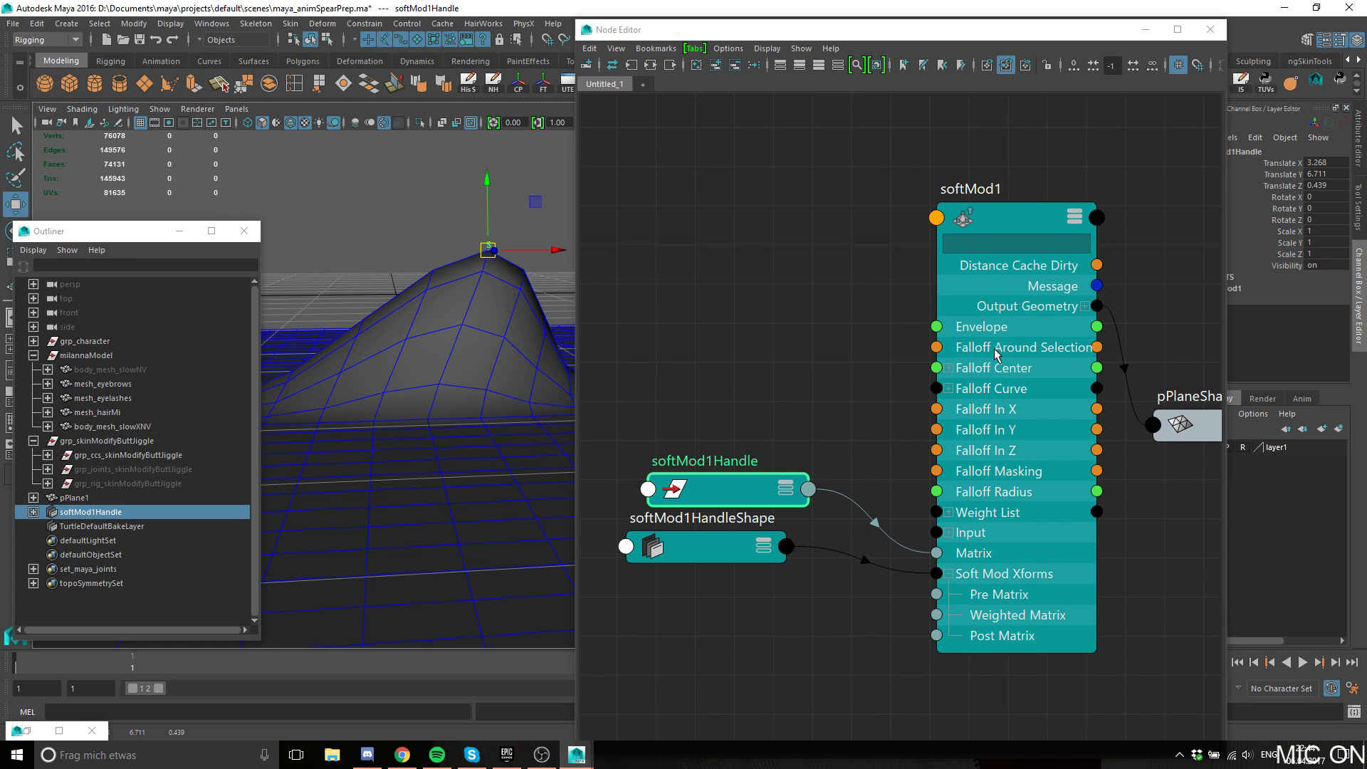
# Expand the soft modification node's Falloff Center into its X, Y and Z components and create a locator.
pyautogui.click(950, 368)
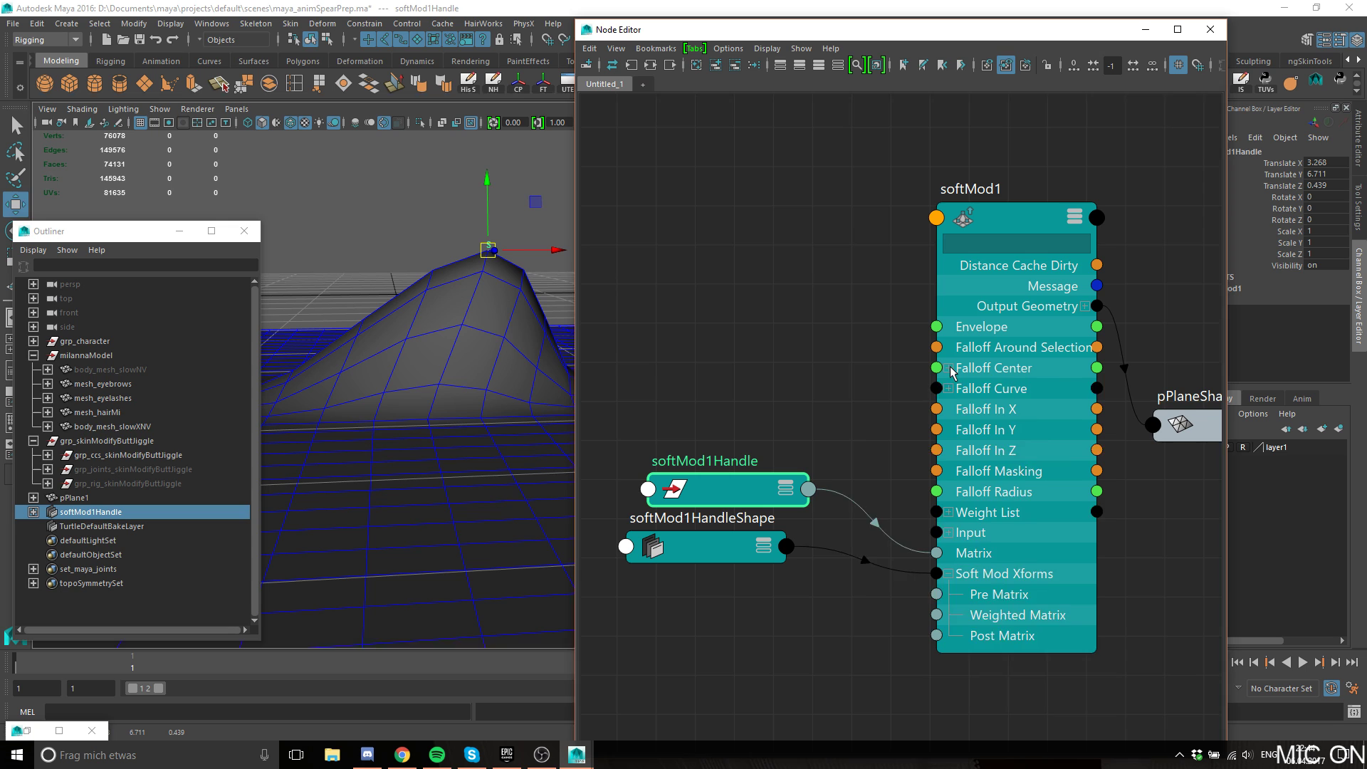
pyautogui.click(378, 250)
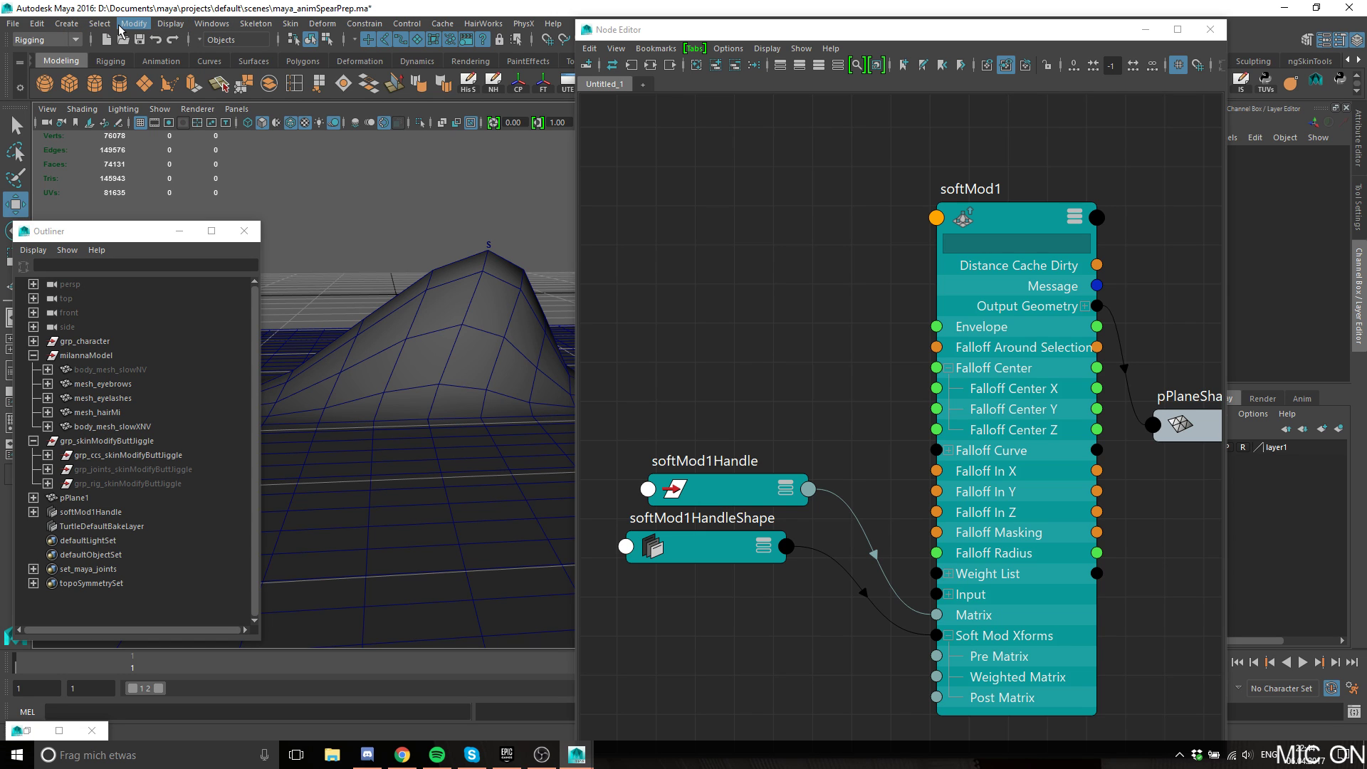
pyautogui.click(73, 24)
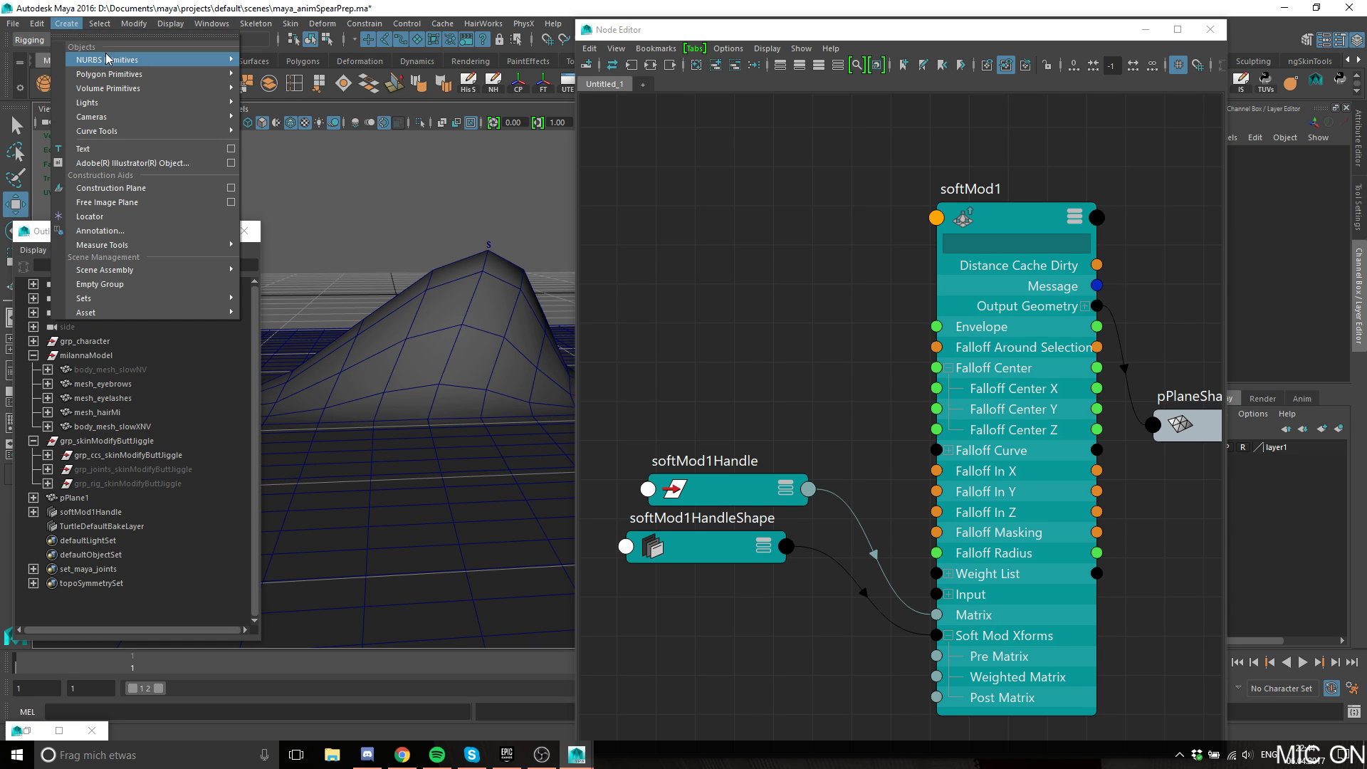
pyautogui.click(135, 217)
# Place the locator's transform and shape nodes above the soft modification handle nodes in the graph.
pyautogui.scroll(-8, 997, 531)
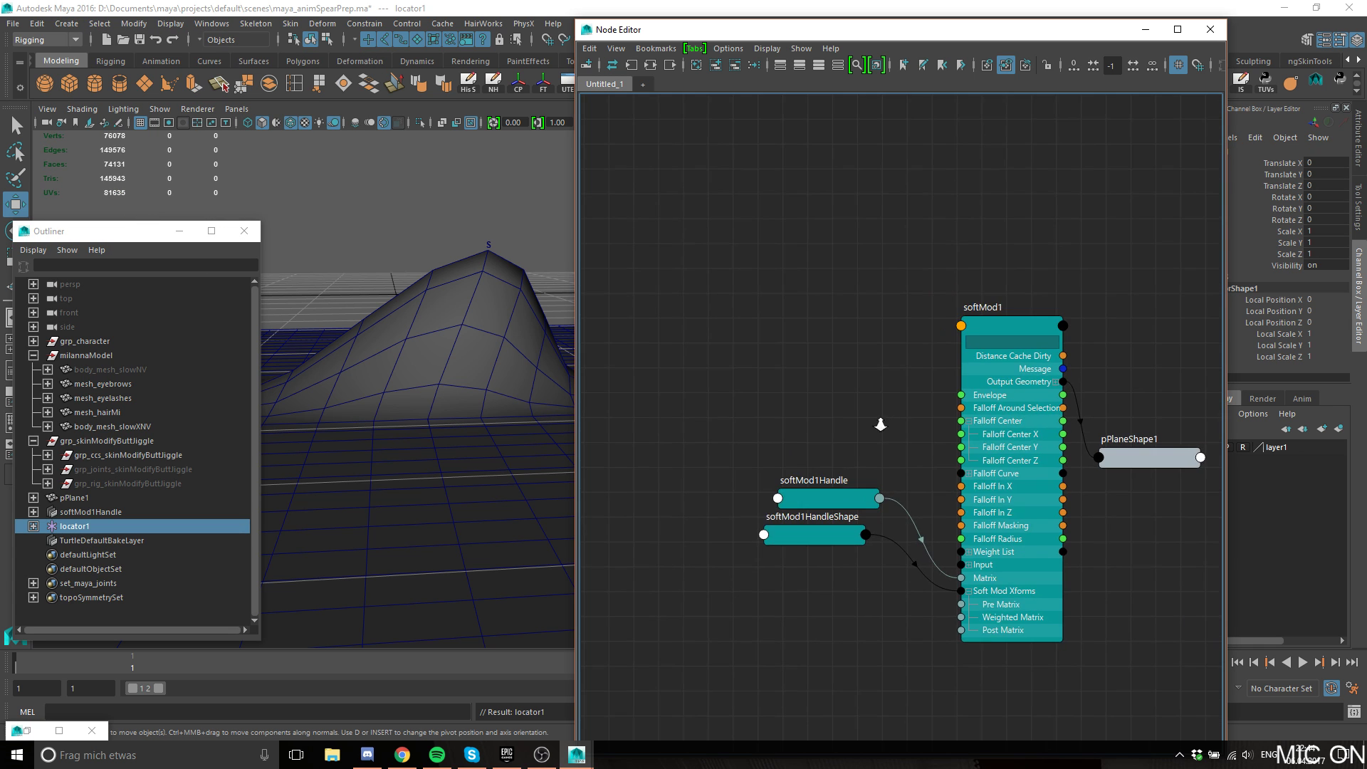
pyautogui.scroll(3, 970, 625)
pyautogui.scroll(2, 891, 522)
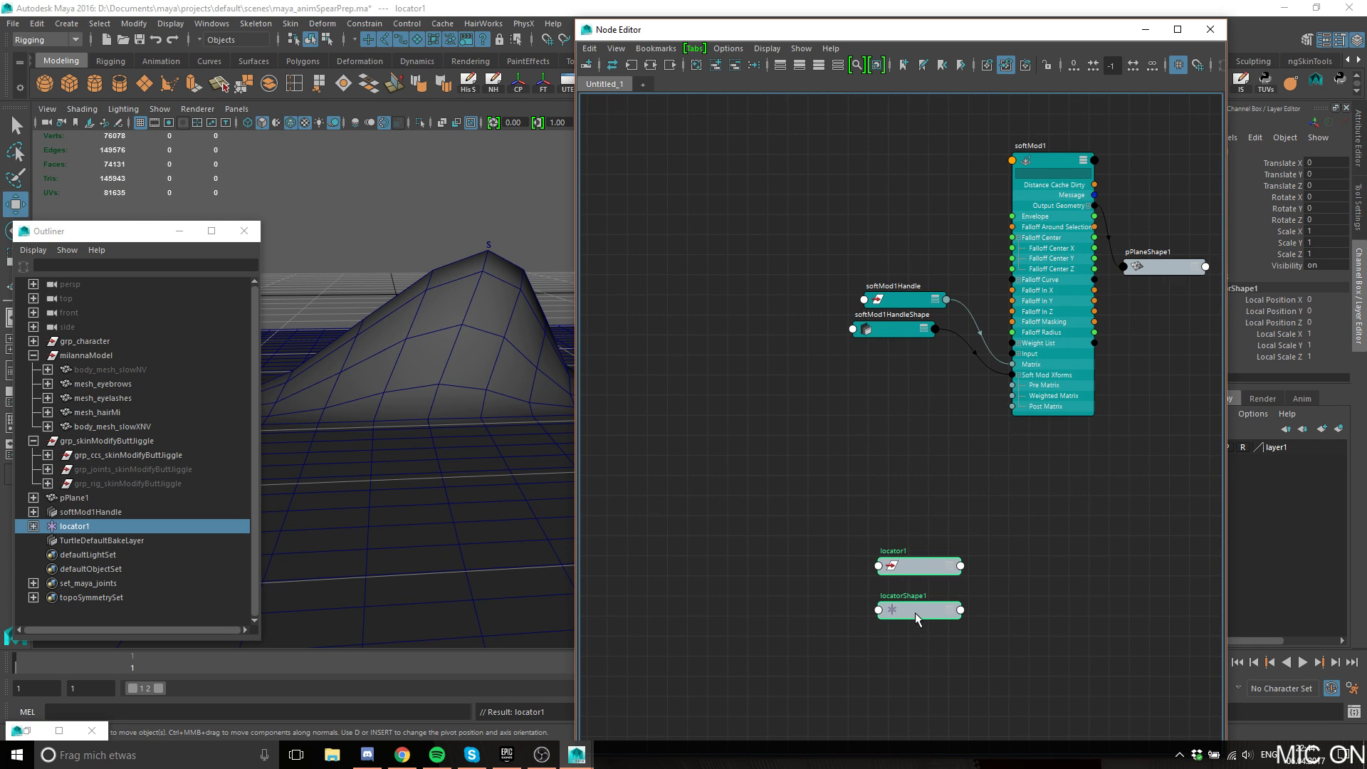
pyautogui.moveTo(916, 613); pyautogui.dragTo(875, 230)
pyautogui.scroll(5, 875, 231)
pyautogui.click(908, 305)
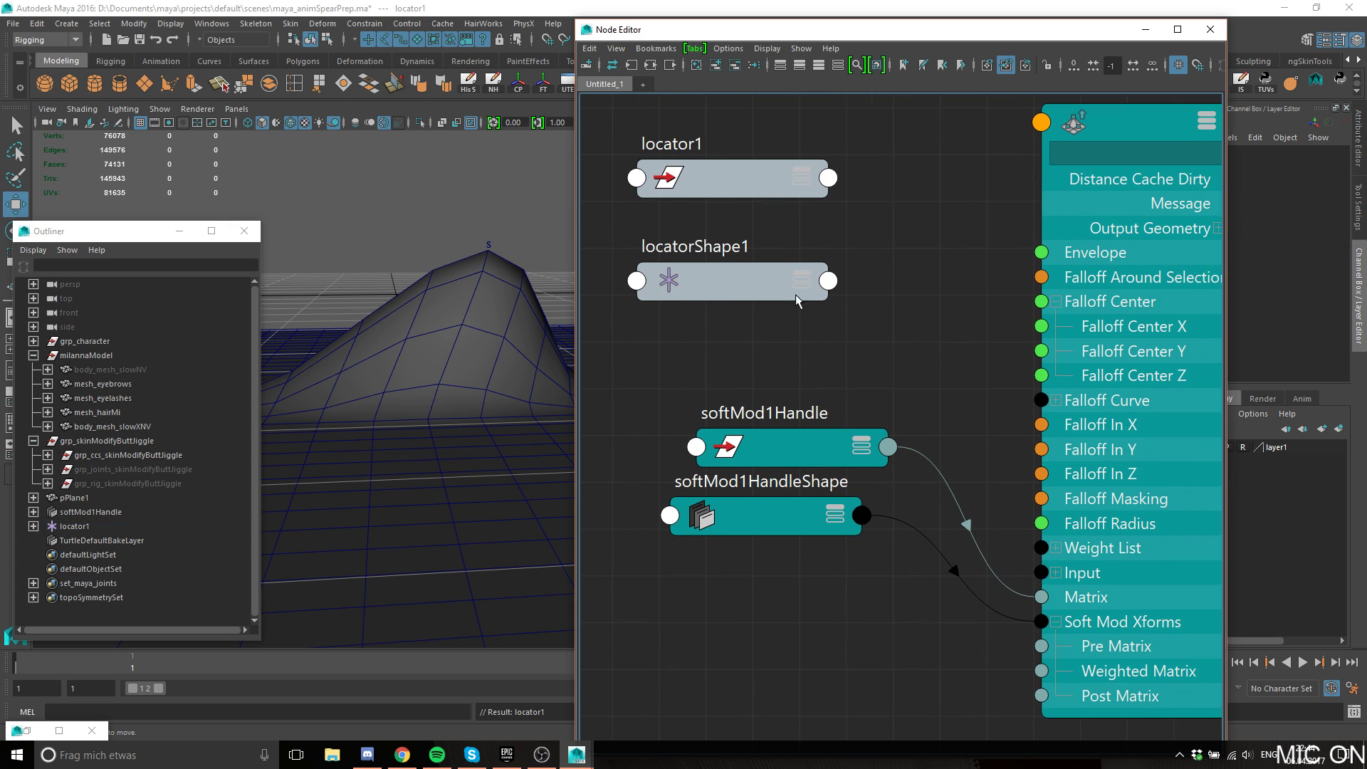
# Display all attributes of the locator's shape node and expand its World Position into X, Y and Z components.
pyautogui.click(781, 289)
pyautogui.click(802, 279)
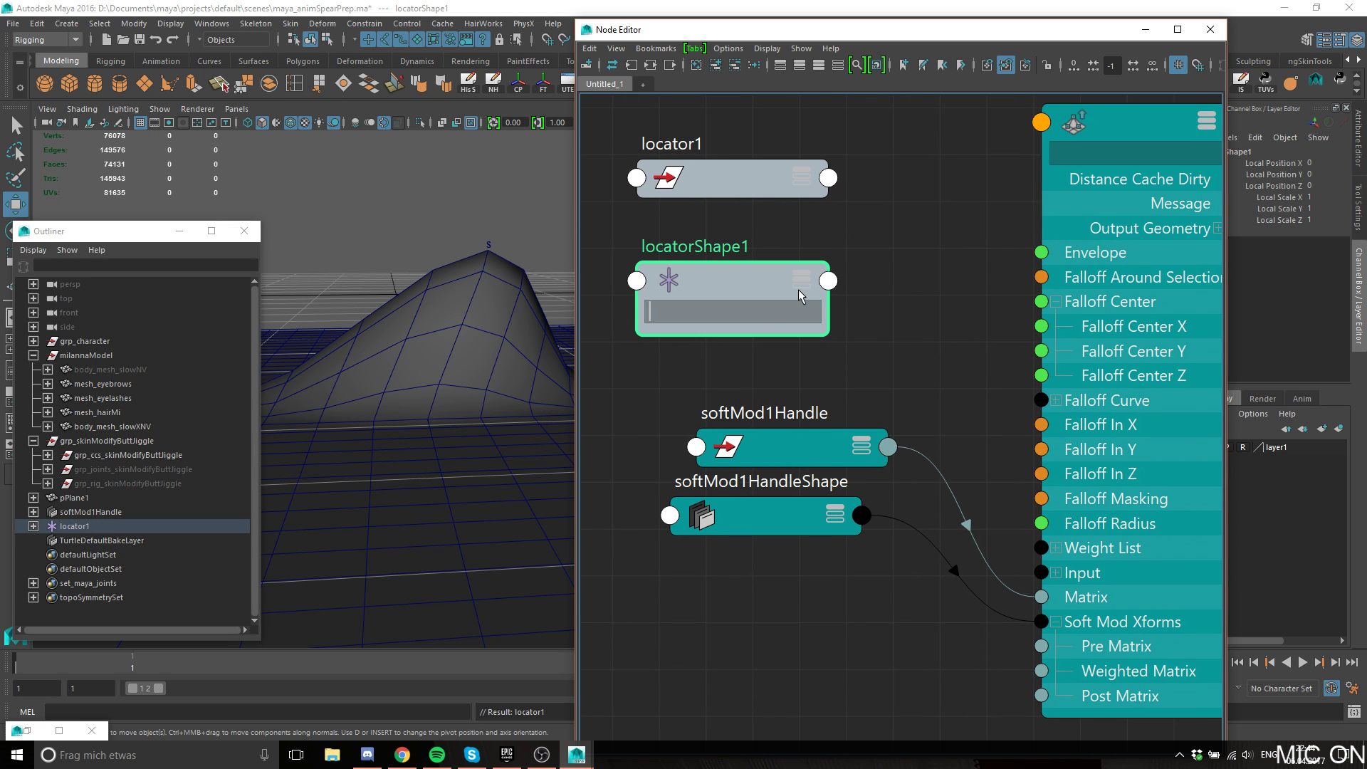
pyautogui.click(798, 283)
pyautogui.moveTo(757, 292); pyautogui.dragTo(765, 121)
pyautogui.moveTo(726, 430); pyautogui.dragTo(739, 364)
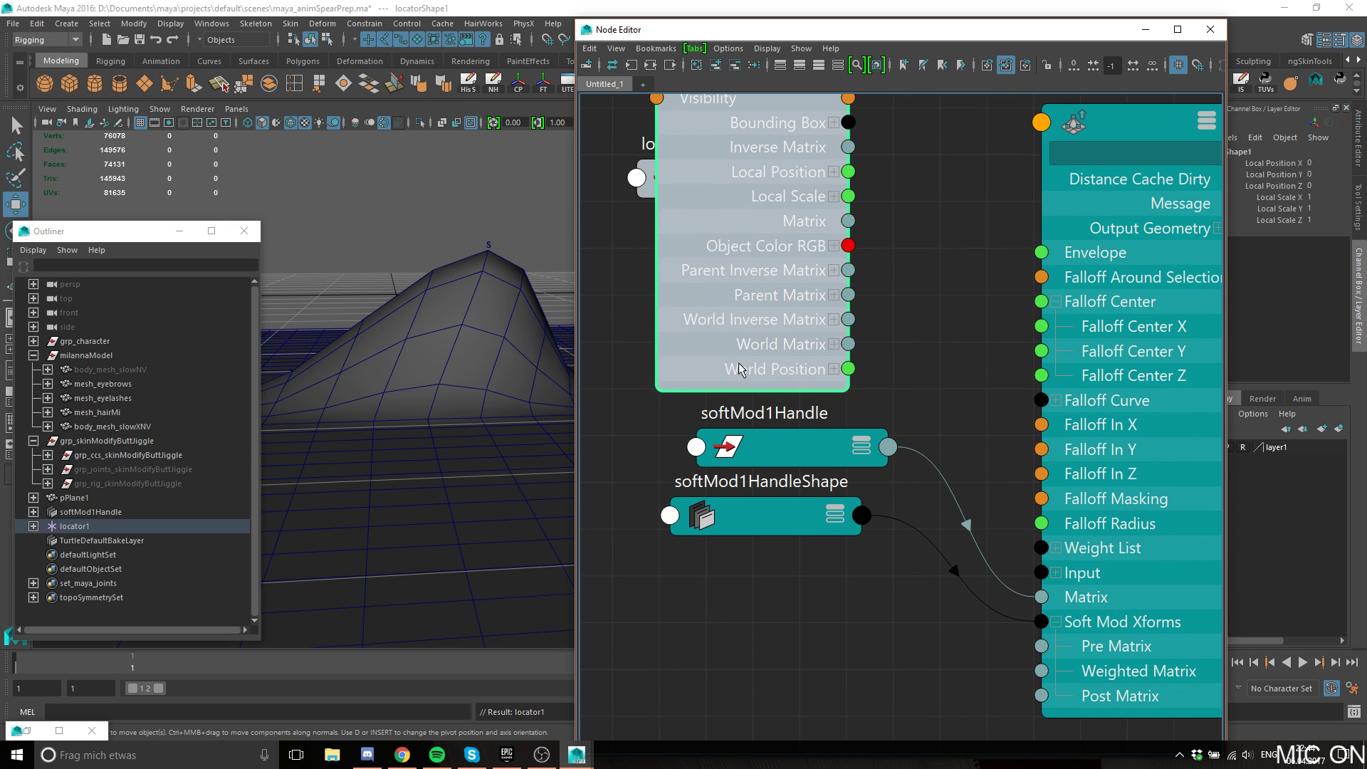
pyautogui.click(834, 369)
pyautogui.click(812, 333)
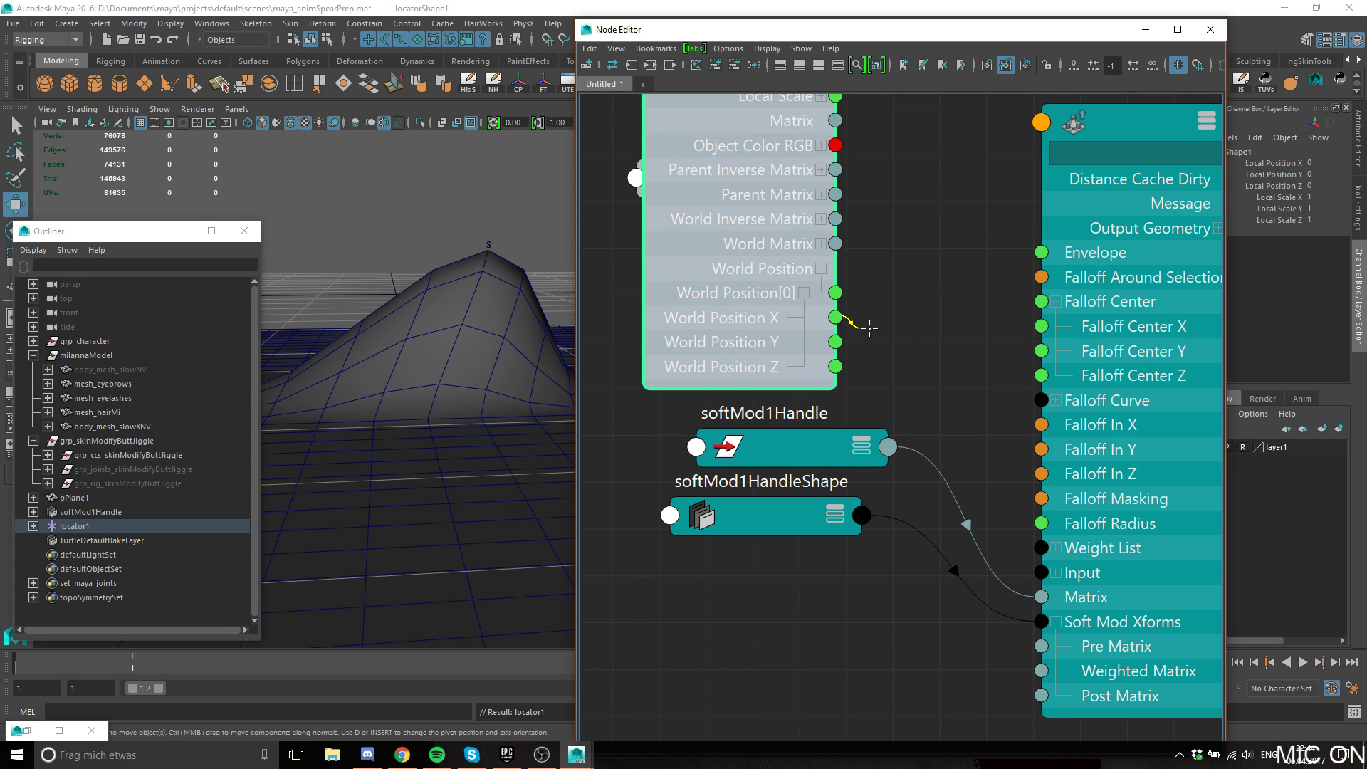
# Connect the locator shape's World Position X, Y and Z to the soft modification node's Falloff Center X, Y and Z.
pyautogui.moveTo(870, 328); pyautogui.dragTo(1041, 326)
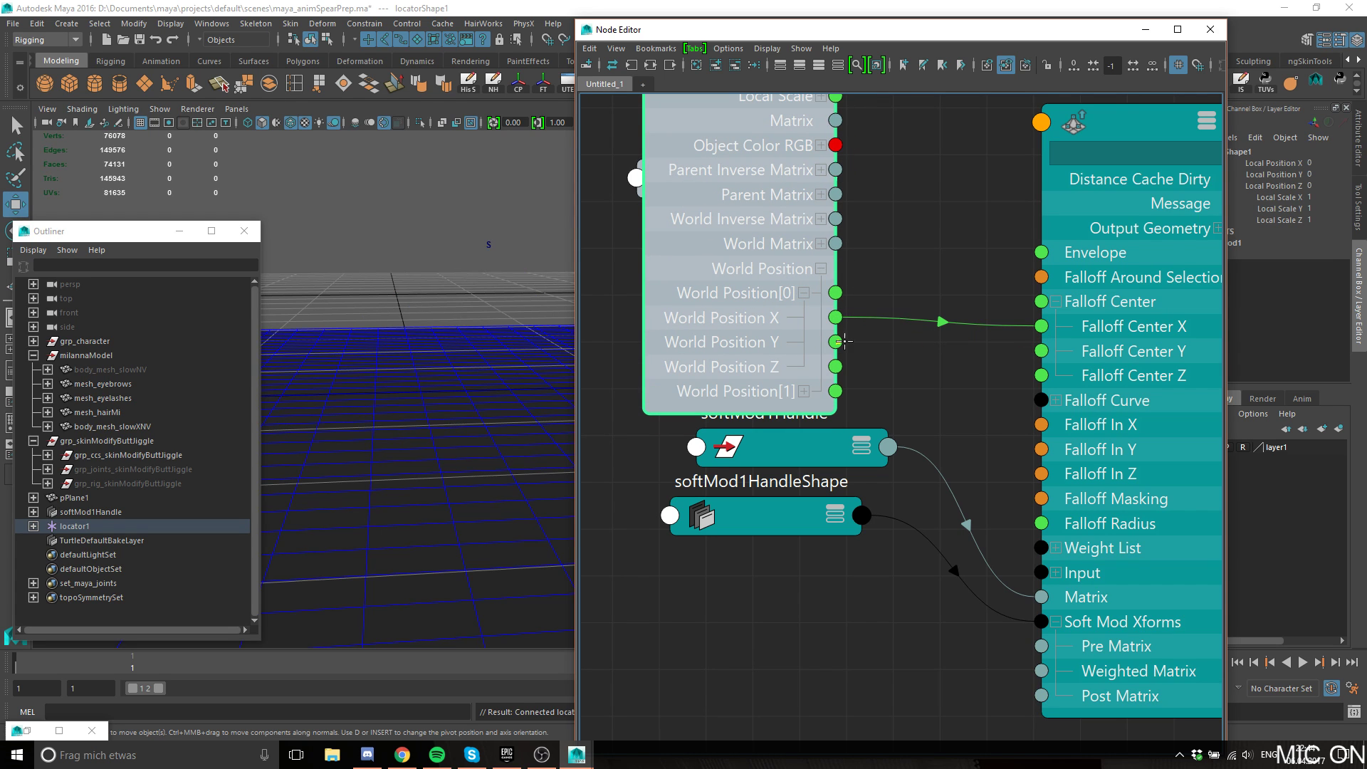
pyautogui.moveTo(843, 341); pyautogui.dragTo(1041, 351)
pyautogui.moveTo(838, 370); pyautogui.dragTo(1041, 375)
# Collapse the locator's shape node and place it between the locator transform and the soft modification handle nodes.
pyautogui.moveTo(793, 214); pyautogui.dragTo(904, 309)
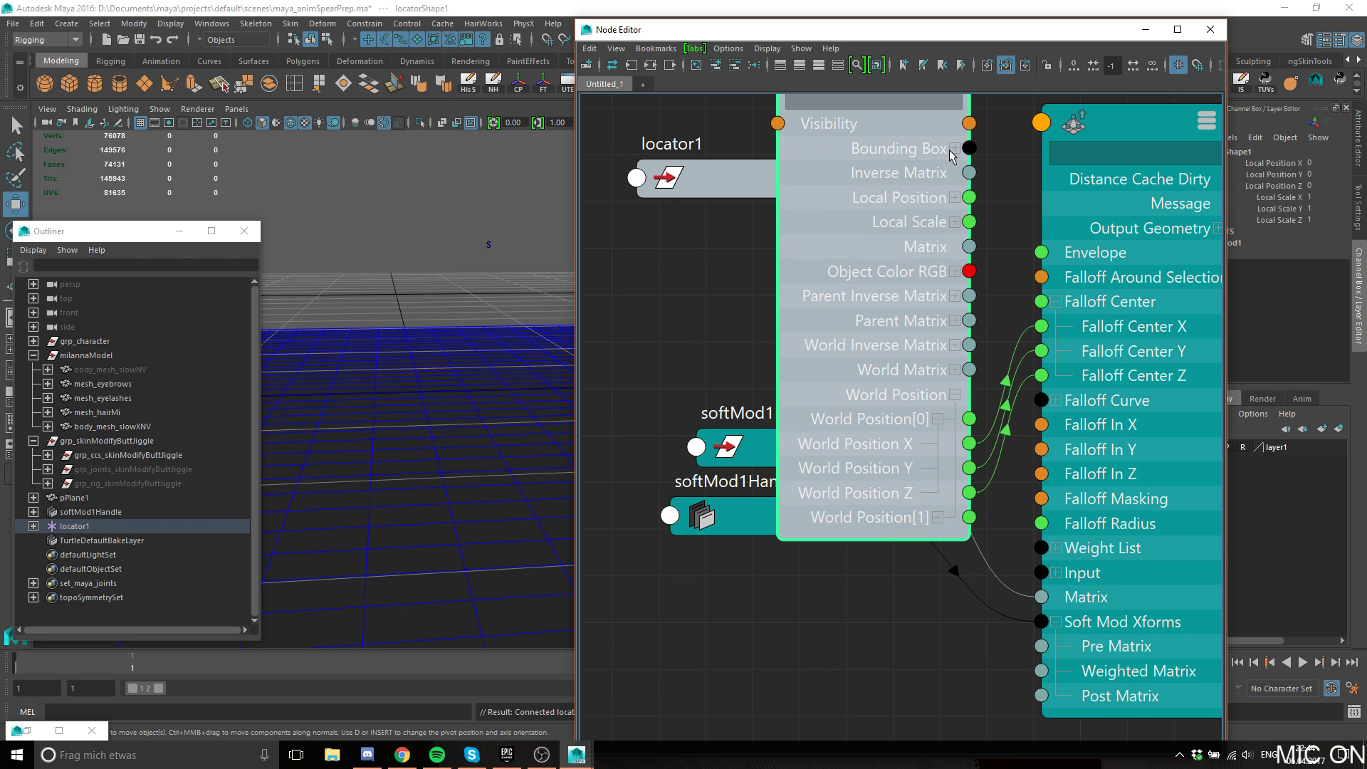
pyautogui.moveTo(936, 136); pyautogui.dragTo(917, 226)
pyautogui.press('1')
pyautogui.moveTo(899, 166); pyautogui.dragTo(822, 329)
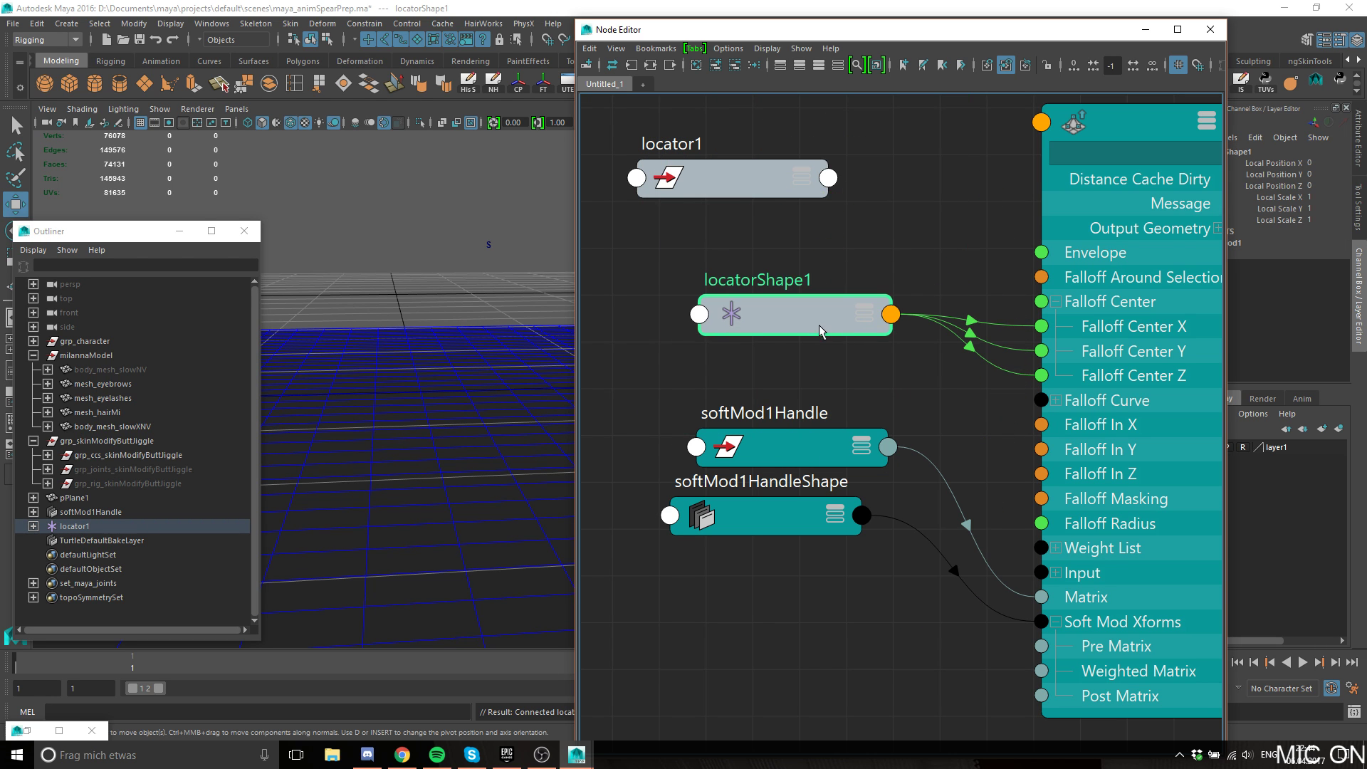
pyautogui.click(892, 354)
# Uncover the viewport by moving the Node Editor aside and move the locator to about X 101.832, Z -2.517.
pyautogui.keyDown('alt'); pyautogui.moveTo(441, 339); pyautogui.dragTo(389, 314, button='right'); pyautogui.keyUp('alt')
pyautogui.keyDown('alt'); pyautogui.moveTo(390, 314); pyautogui.dragTo(451, 346); pyautogui.keyUp('alt')
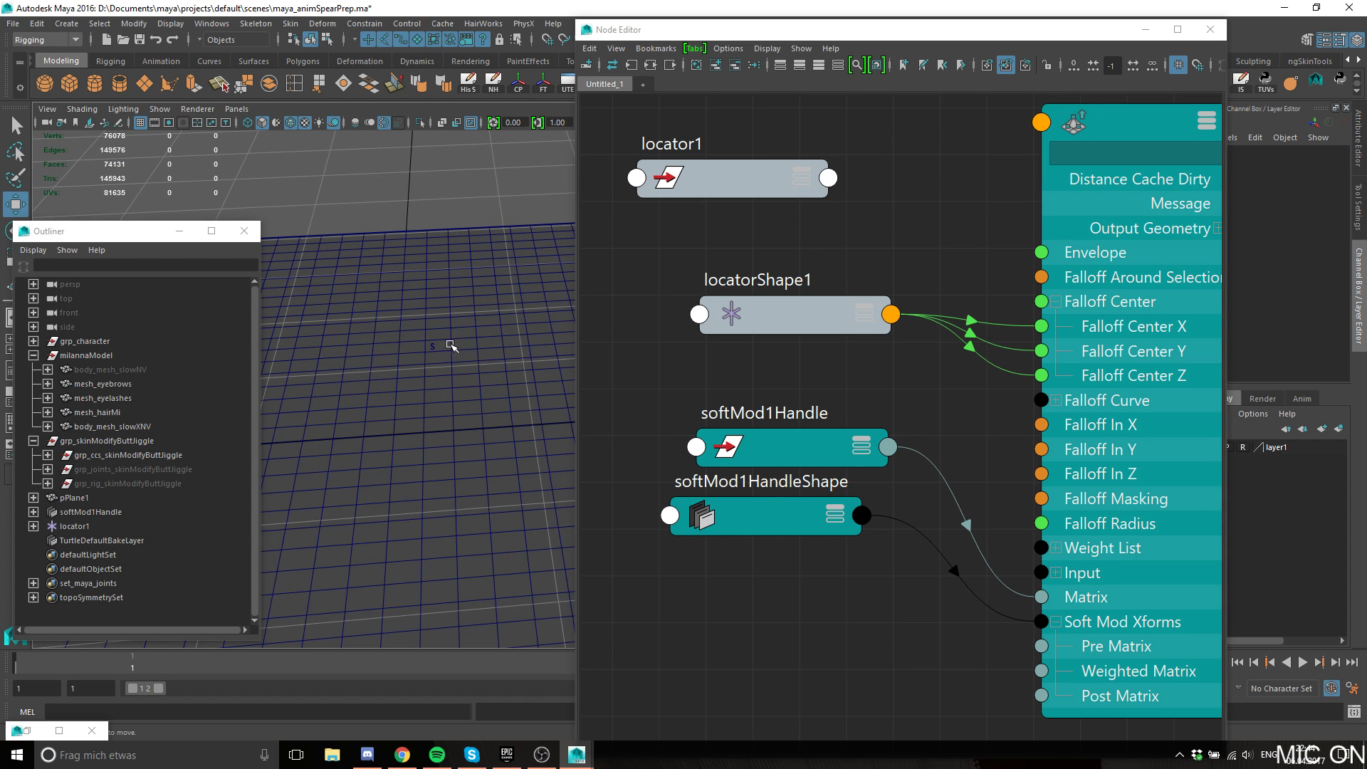
pyautogui.moveTo(933, 32); pyautogui.dragTo(1018, 263)
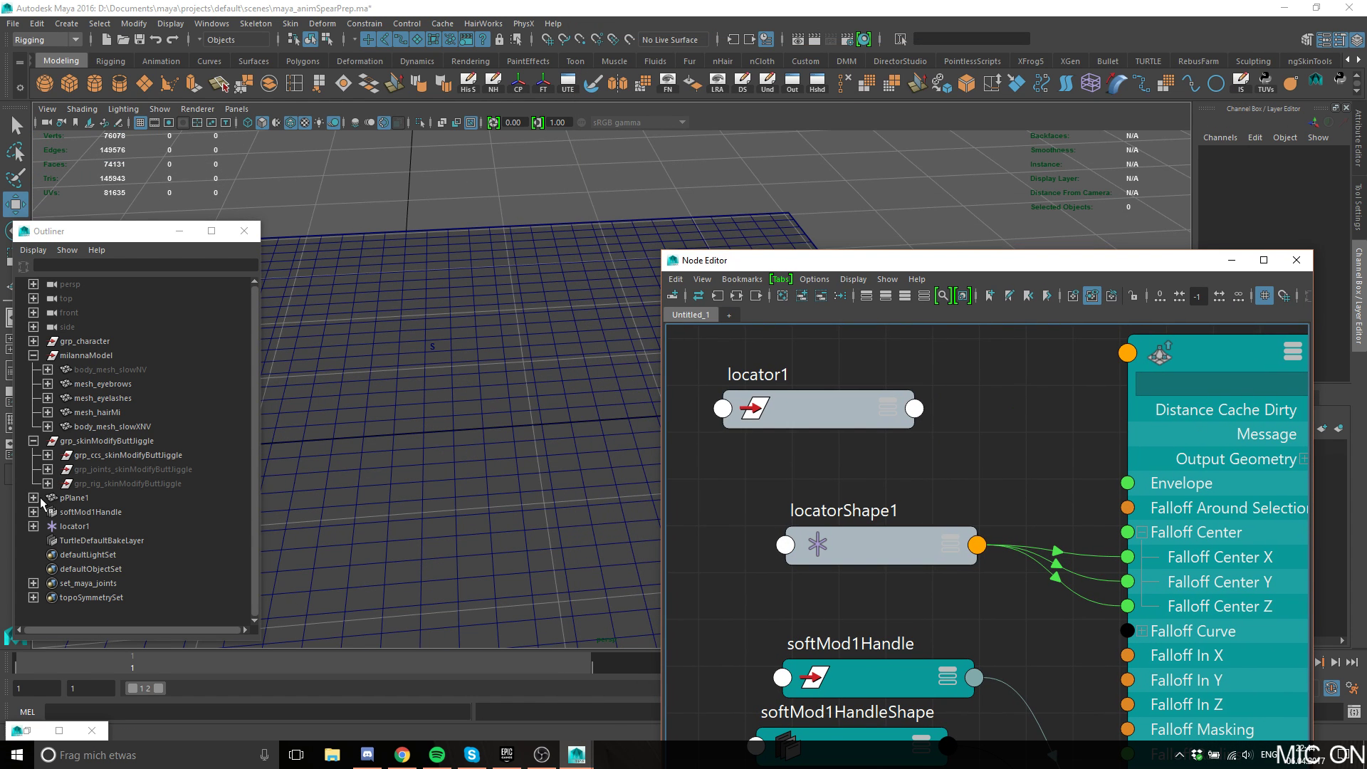
pyautogui.click(74, 526)
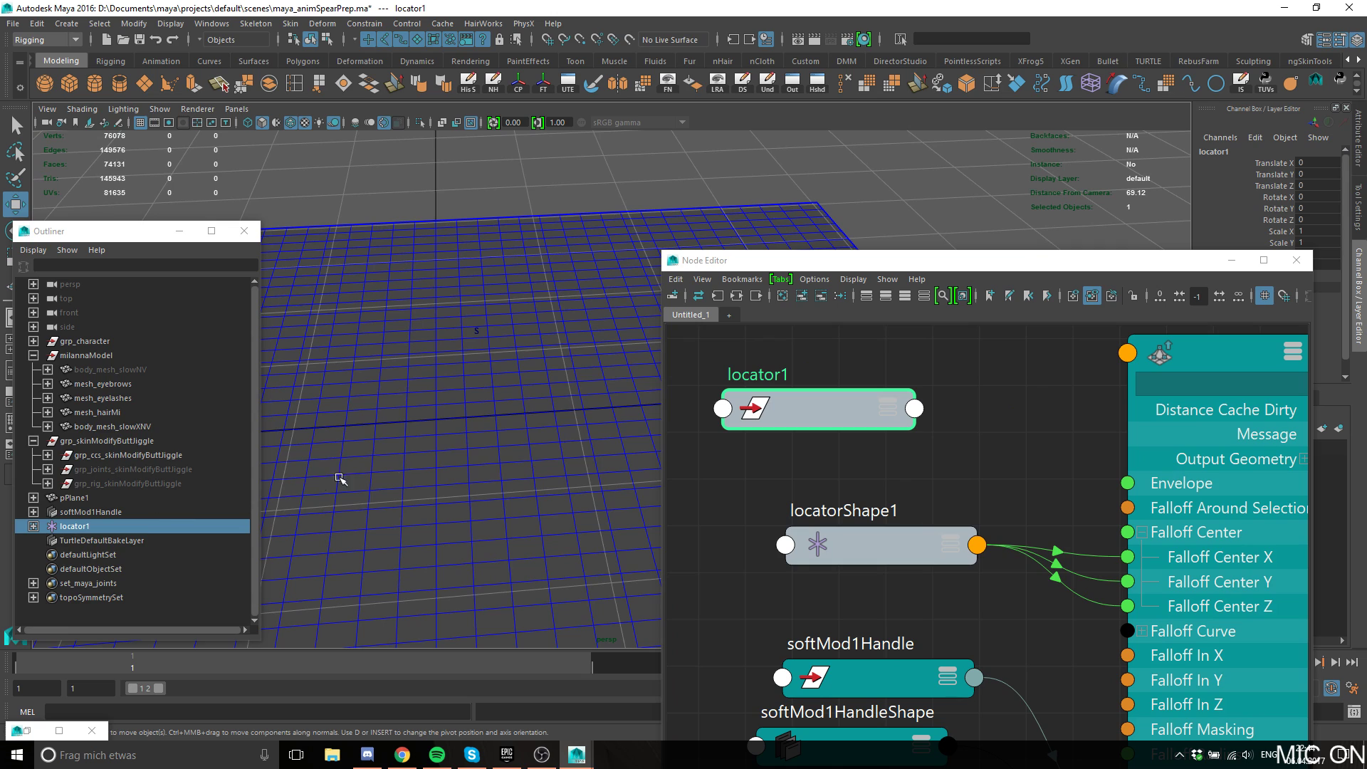
pyautogui.moveTo(339, 479); pyautogui.dragTo(528, 410)
pyautogui.moveTo(626, 431); pyautogui.dragTo(507, 420)
# Reposition the soft modification handle slightly higher above the plane.
pyautogui.scroll(1, 514, 351)
pyautogui.keyDown('alt'); pyautogui.moveTo(514, 351); pyautogui.dragTo(481, 440); pyautogui.keyUp('alt')
pyautogui.click(513, 296)
pyautogui.hotkey('ctrl', 'z')
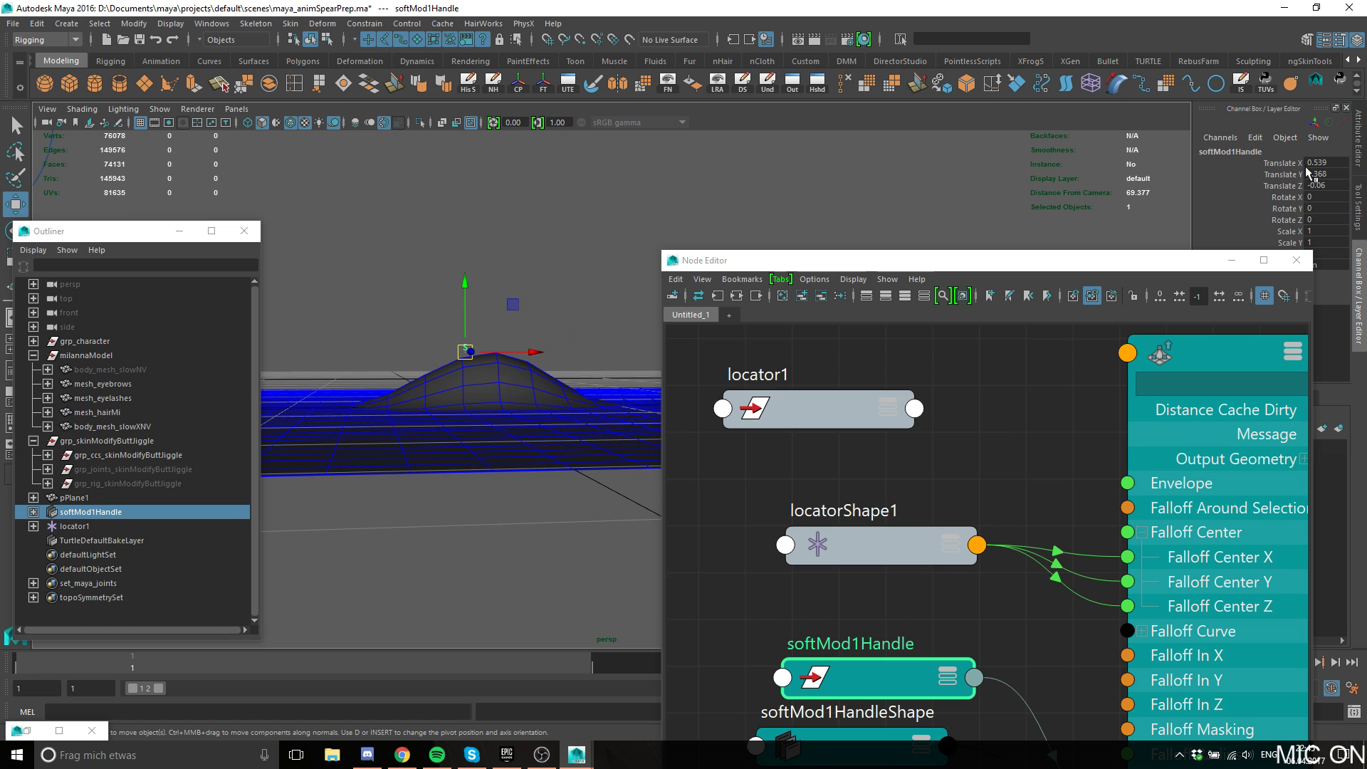
pyautogui.moveTo(549, 291); pyautogui.dragTo(538, 282, button='middle')
# Slide the locator back and forth across the plane, placing it at about X 95.203, Z -3.688.
pyautogui.click(96, 527)
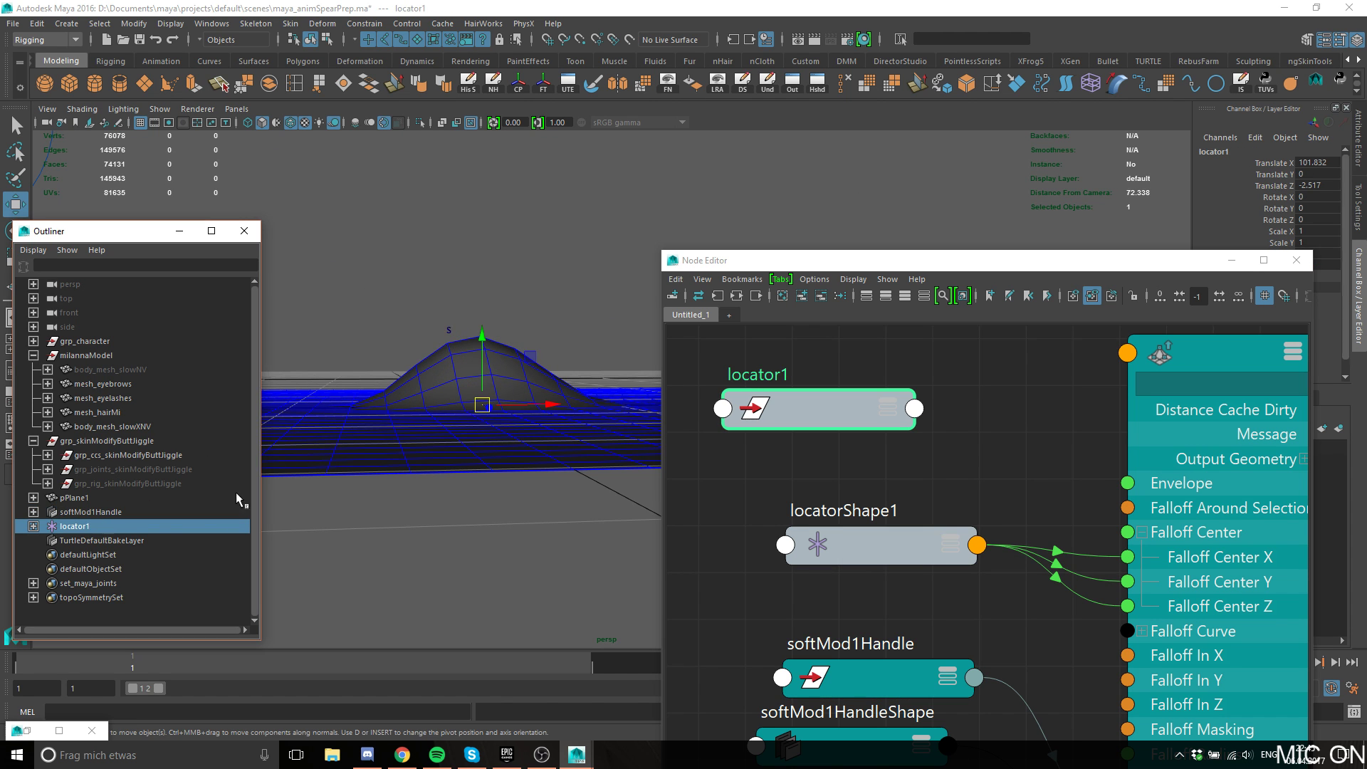
pyautogui.press('f')
pyautogui.moveTo(523, 416); pyautogui.dragTo(543, 299, button='middle')
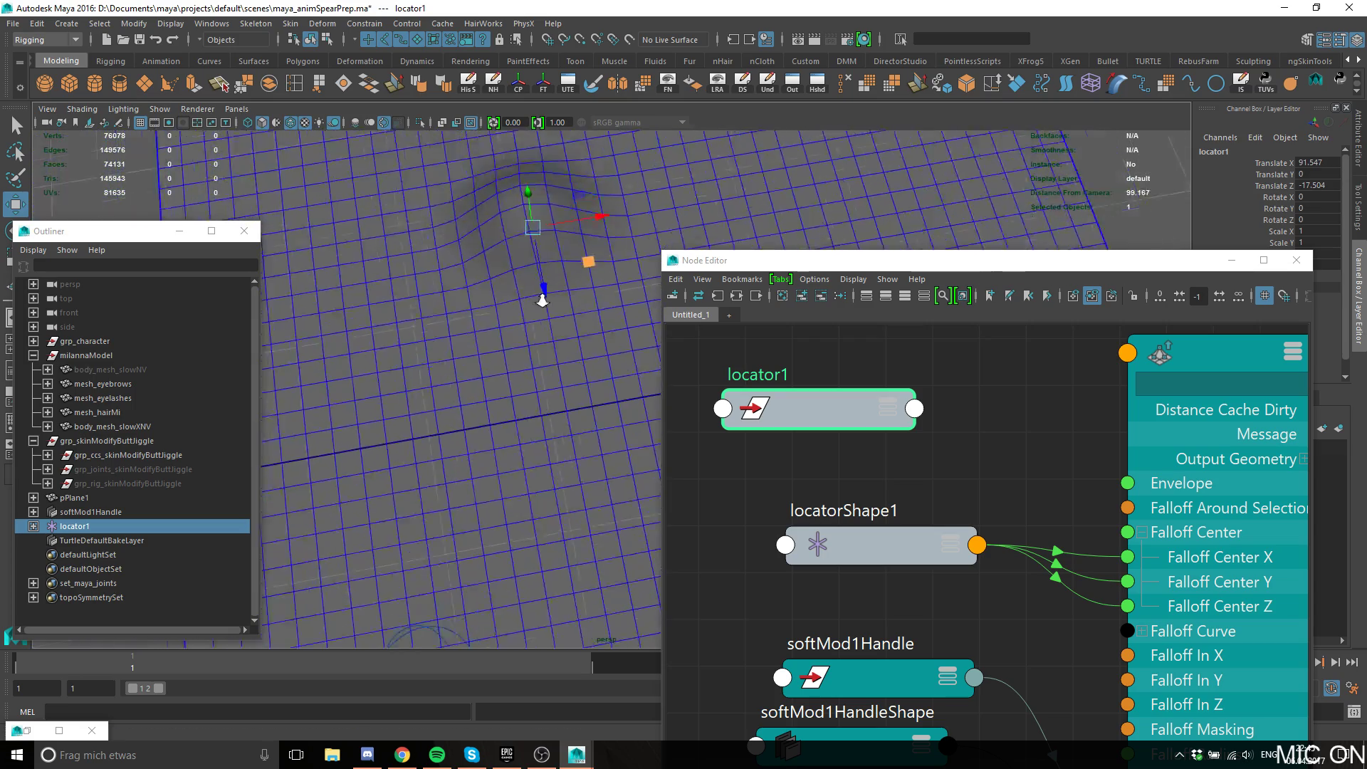
pyautogui.keyDown('alt'); pyautogui.moveTo(543, 299); pyautogui.dragTo(684, 232); pyautogui.keyUp('alt')
pyautogui.scroll(-3, 684, 232)
pyautogui.keyDown('alt'); pyautogui.moveTo(589, 315); pyautogui.dragTo(503, 296, button='middle'); pyautogui.keyUp('alt')
pyautogui.keyDown('alt'); pyautogui.moveTo(503, 296); pyautogui.dragTo(470, 322); pyautogui.keyUp('alt')
pyautogui.keyDown('alt'); pyautogui.moveTo(470, 322); pyautogui.dragTo(488, 349, button='middle'); pyautogui.keyUp('alt')
pyautogui.scroll(-5, 414, 312)
pyautogui.keyDown('alt'); pyautogui.moveTo(487, 349); pyautogui.dragTo(479, 247, button='right'); pyautogui.keyUp('alt')
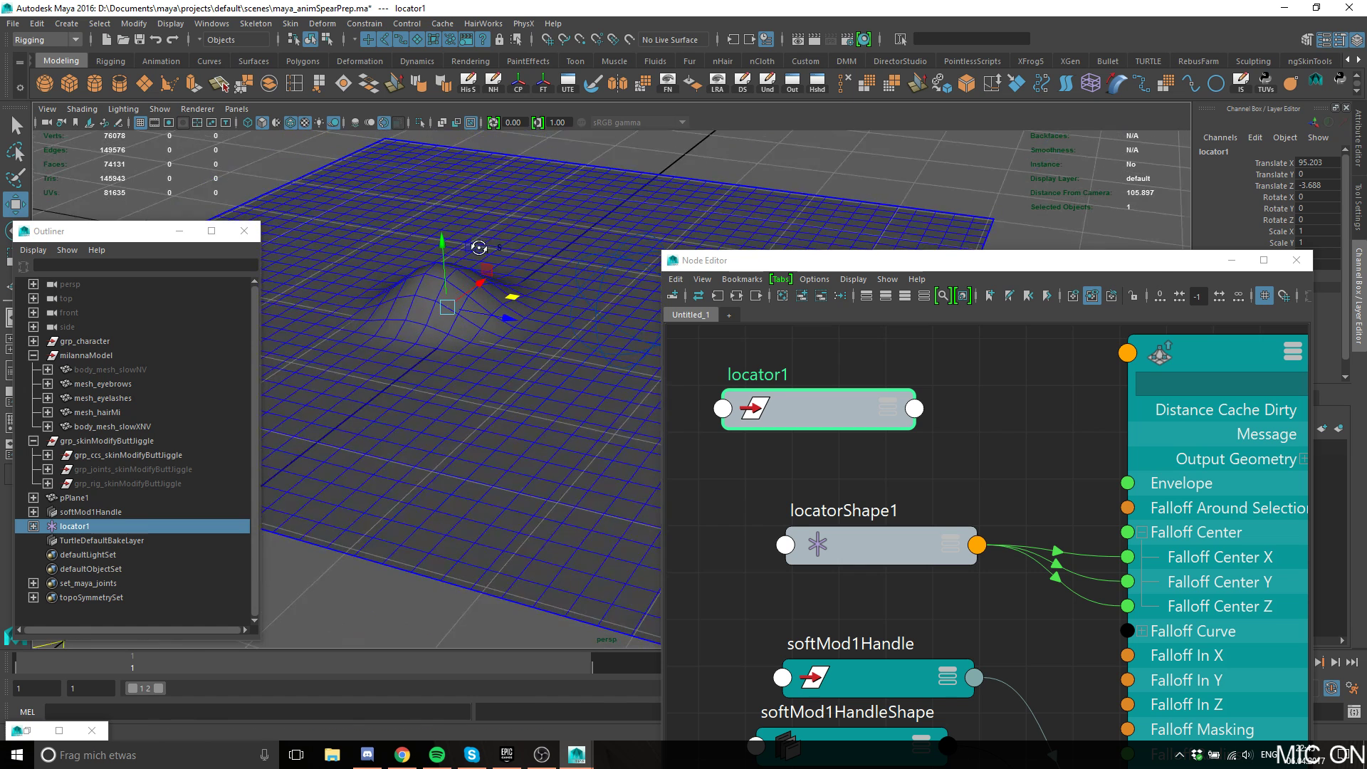
# Raise the locator to about Y 4.721 and lower it below the plane to about Y -1.966.
pyautogui.moveTo(443, 244); pyautogui.dragTo(441, 241)
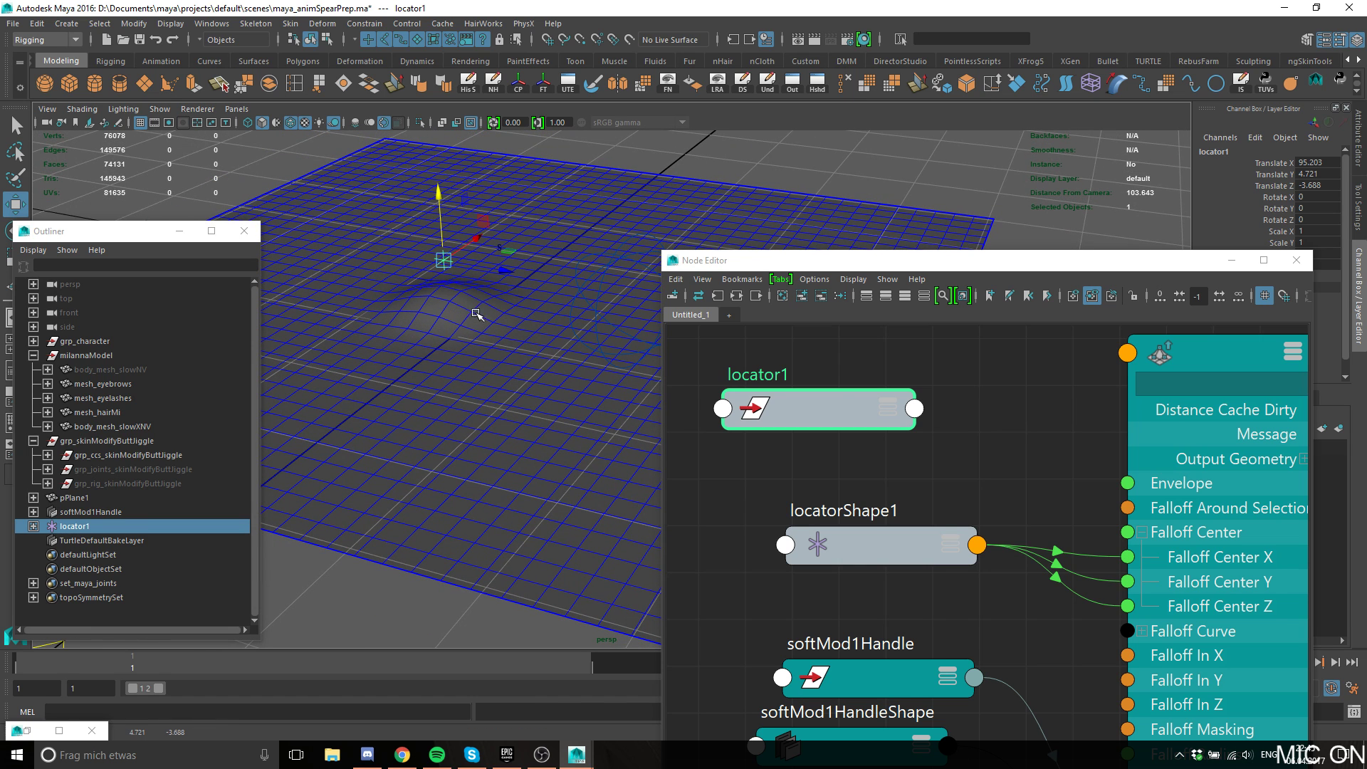
pyautogui.keyDown('alt'); pyautogui.moveTo(476, 314); pyautogui.dragTo(502, 292); pyautogui.keyUp('alt')
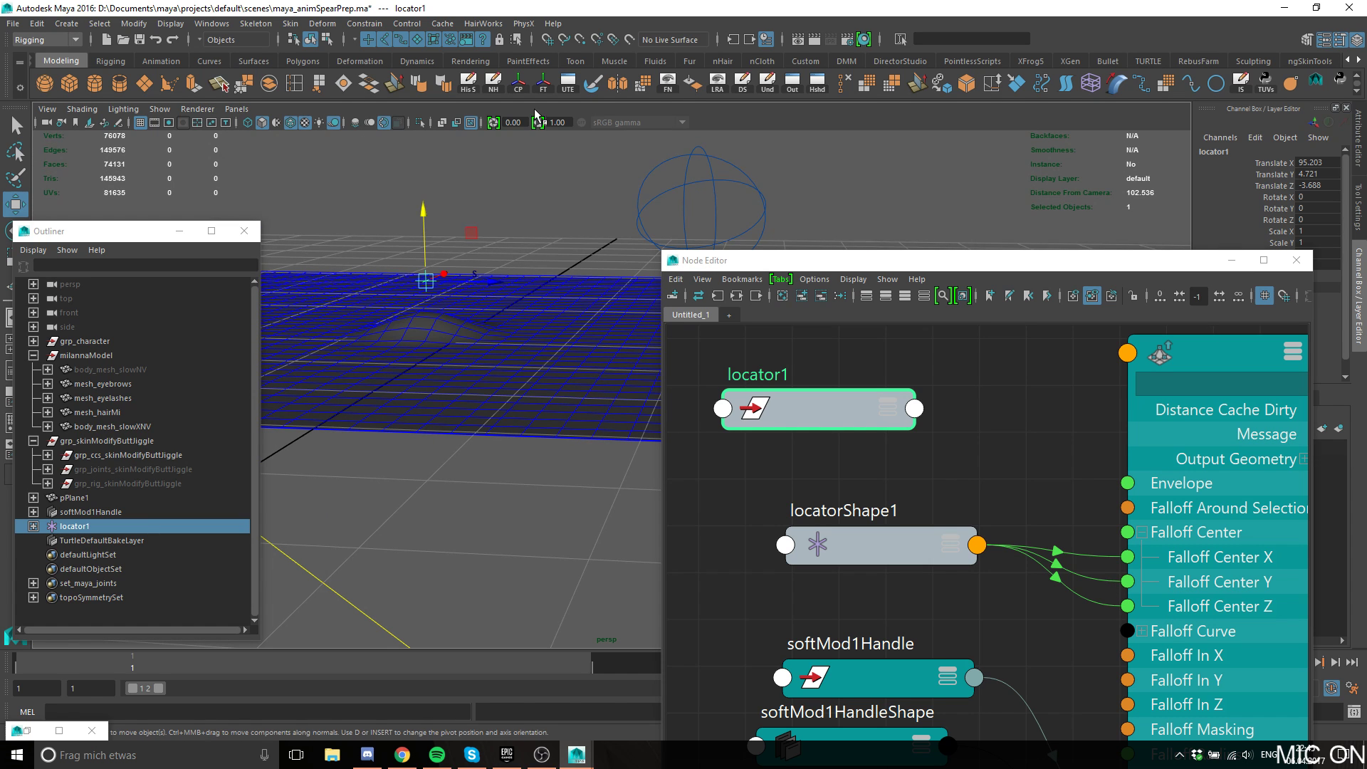
pyautogui.moveTo(423, 211); pyautogui.dragTo(429, 272)
pyautogui.moveTo(439, 382); pyautogui.dragTo(436, 282)
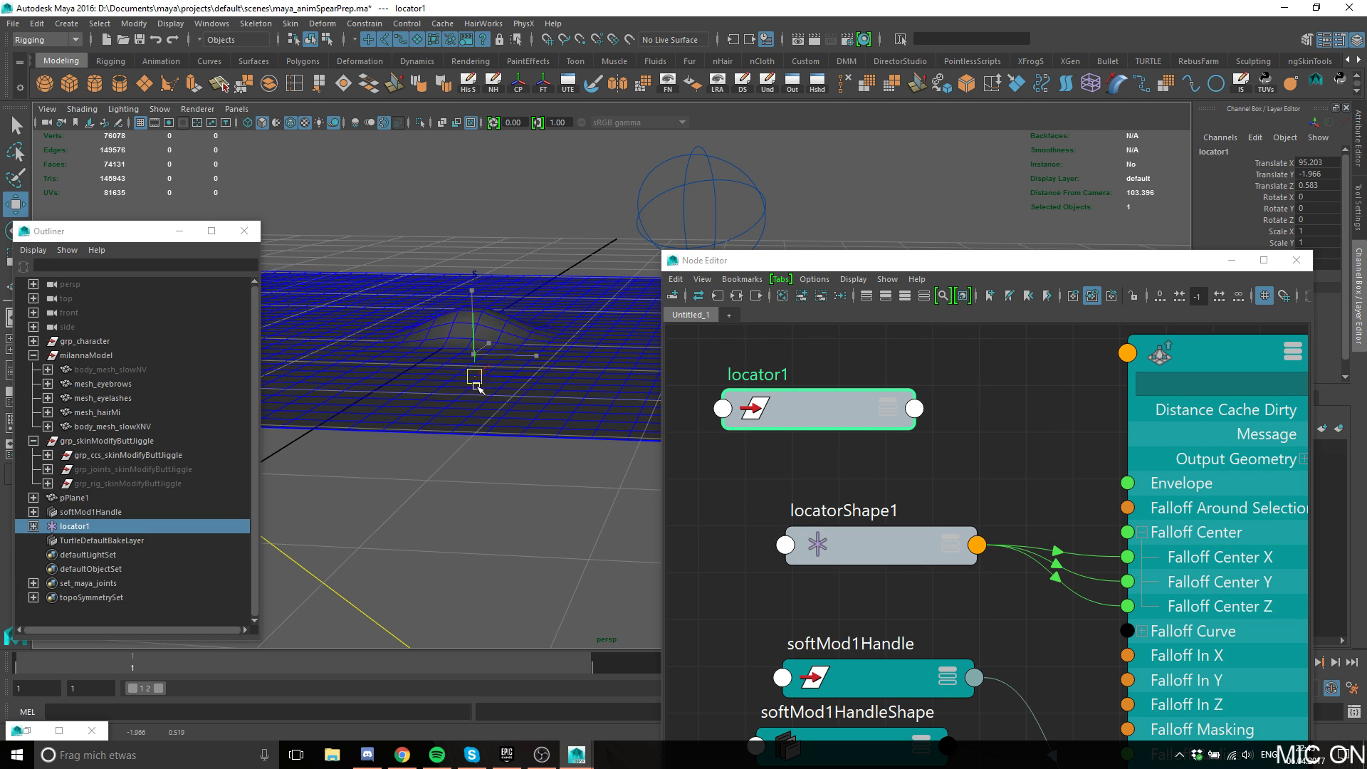
pyautogui.moveTo(477, 387)
pyautogui.mouseDown()
pyautogui.moveTo(465, 358)
pyautogui.moveTo(399, 386)
pyautogui.moveTo(543, 378)
pyautogui.moveTo(460, 394)
pyautogui.mouseUp()
pyautogui.moveTo(418, 440); pyautogui.dragTo(450, 353)
# Place the locator back on the plane at about X 99.015, Y 0, Z -0.085.
pyautogui.keyDown('alt'); pyautogui.moveTo(450, 353); pyautogui.dragTo(467, 412); pyautogui.keyUp('alt')
pyautogui.press('x')
pyautogui.moveTo(455, 329); pyautogui.dragTo(484, 305)
pyautogui.moveTo(577, 262); pyautogui.dragTo(648, 244)
pyautogui.keyDown('alt'); pyautogui.moveTo(562, 284); pyautogui.dragTo(682, 351); pyautogui.keyUp('alt')
pyautogui.moveTo(510, 286); pyautogui.dragTo(507, 275)
pyautogui.keyDown('alt'); pyautogui.moveTo(448, 445); pyautogui.dragTo(485, 395); pyautogui.keyUp('alt')
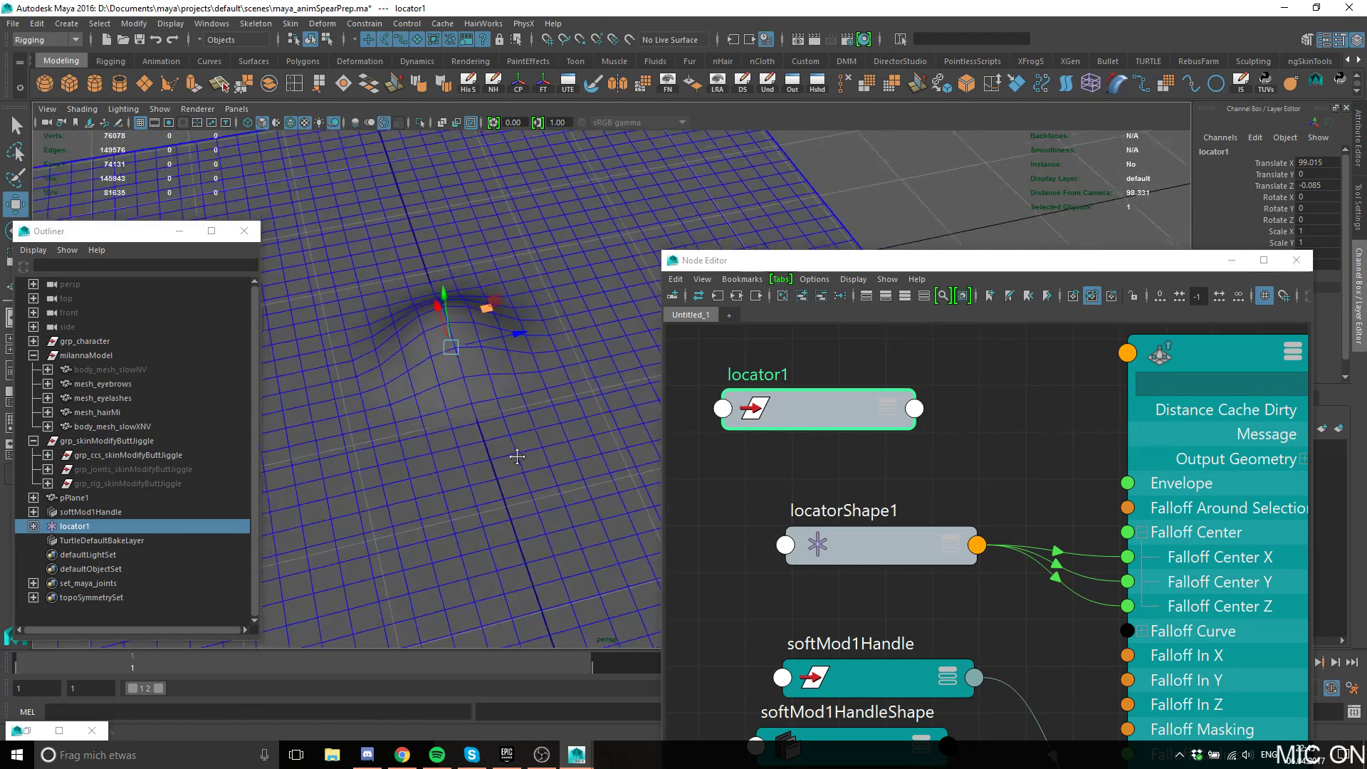
pyautogui.keyDown('alt'); pyautogui.moveTo(517, 457); pyautogui.dragTo(526, 393, button='middle'); pyautogui.keyUp('alt')
# Move the Node Editor below the deformed area and show the soft modification node's attributes in the Attribute Editor.
pyautogui.click(1175, 460)
pyautogui.moveTo(1177, 262); pyautogui.dragTo(986, 504)
pyautogui.hotkey('ctrl', 'a')
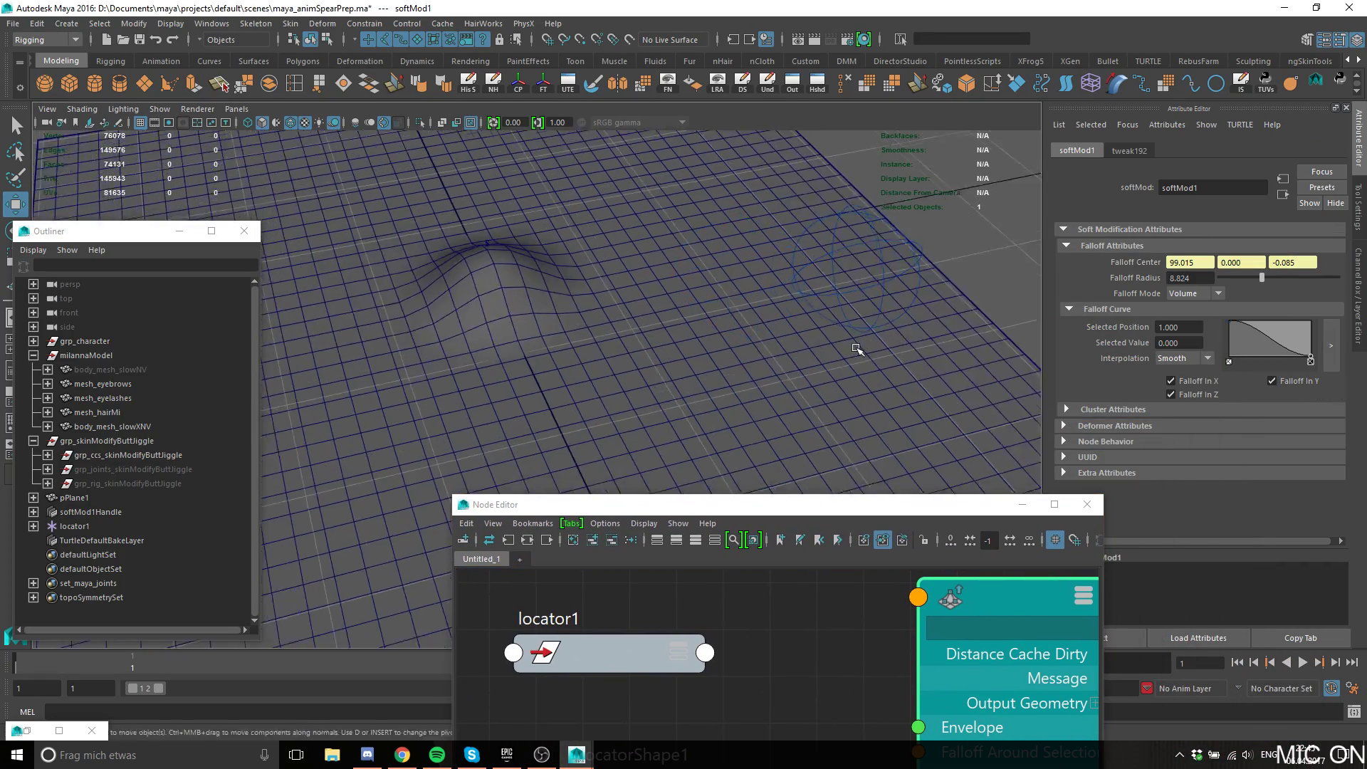
# Examine the deformed plane and the nearby character model from several angles.
pyautogui.keyDown('alt'); pyautogui.moveTo(857, 349); pyautogui.dragTo(656, 285); pyautogui.keyUp('alt')
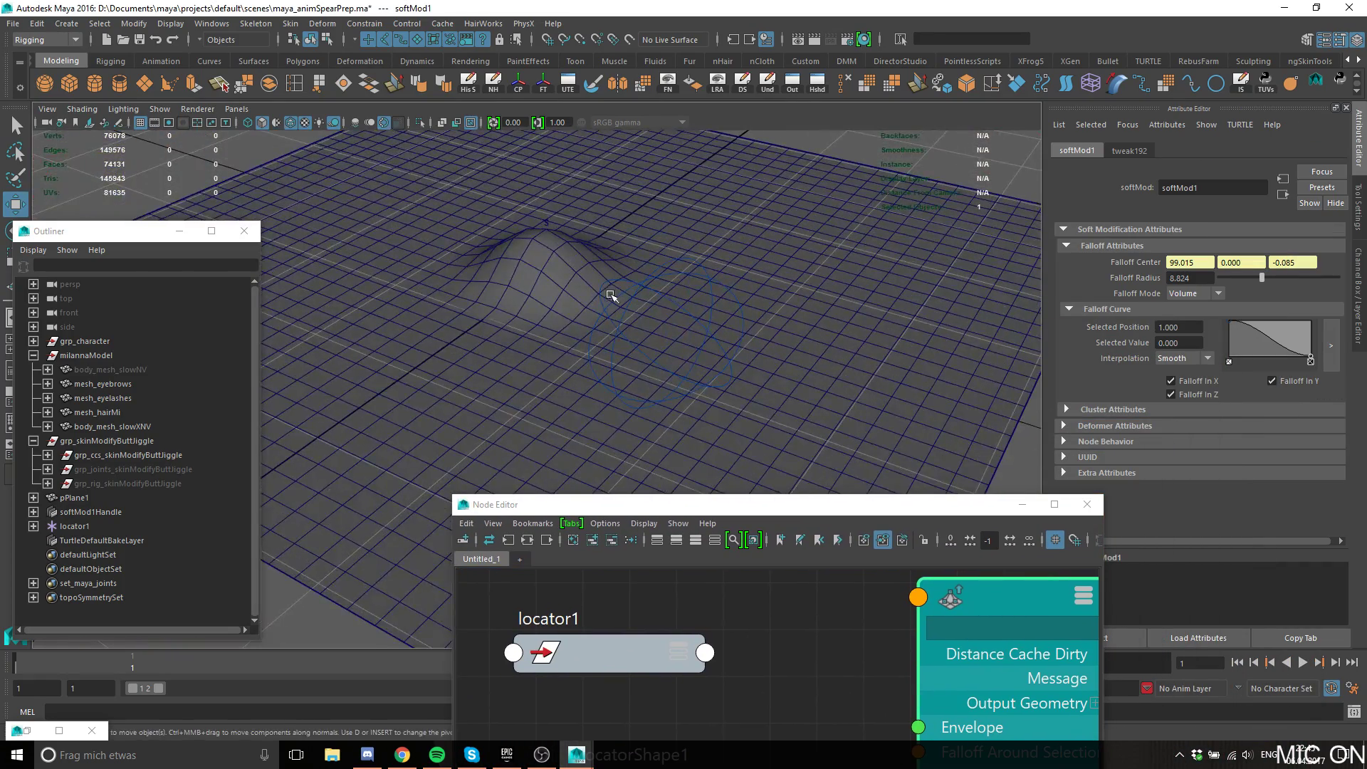
pyautogui.keyDown('alt'); pyautogui.moveTo(636, 305); pyautogui.dragTo(449, 223, button='right'); pyautogui.keyUp('alt')
pyautogui.keyDown('alt'); pyautogui.moveTo(449, 223); pyautogui.dragTo(772, 306); pyautogui.keyUp('alt')
pyautogui.keyDown('alt'); pyautogui.moveTo(772, 306); pyautogui.dragTo(601, 330, button='middle'); pyautogui.keyUp('alt')
pyautogui.keyDown('alt'); pyautogui.moveTo(601, 329); pyautogui.dragTo(677, 306); pyautogui.keyUp('alt')
pyautogui.keyDown('alt'); pyautogui.moveTo(676, 306); pyautogui.dragTo(731, 291, button='middle'); pyautogui.keyUp('alt')
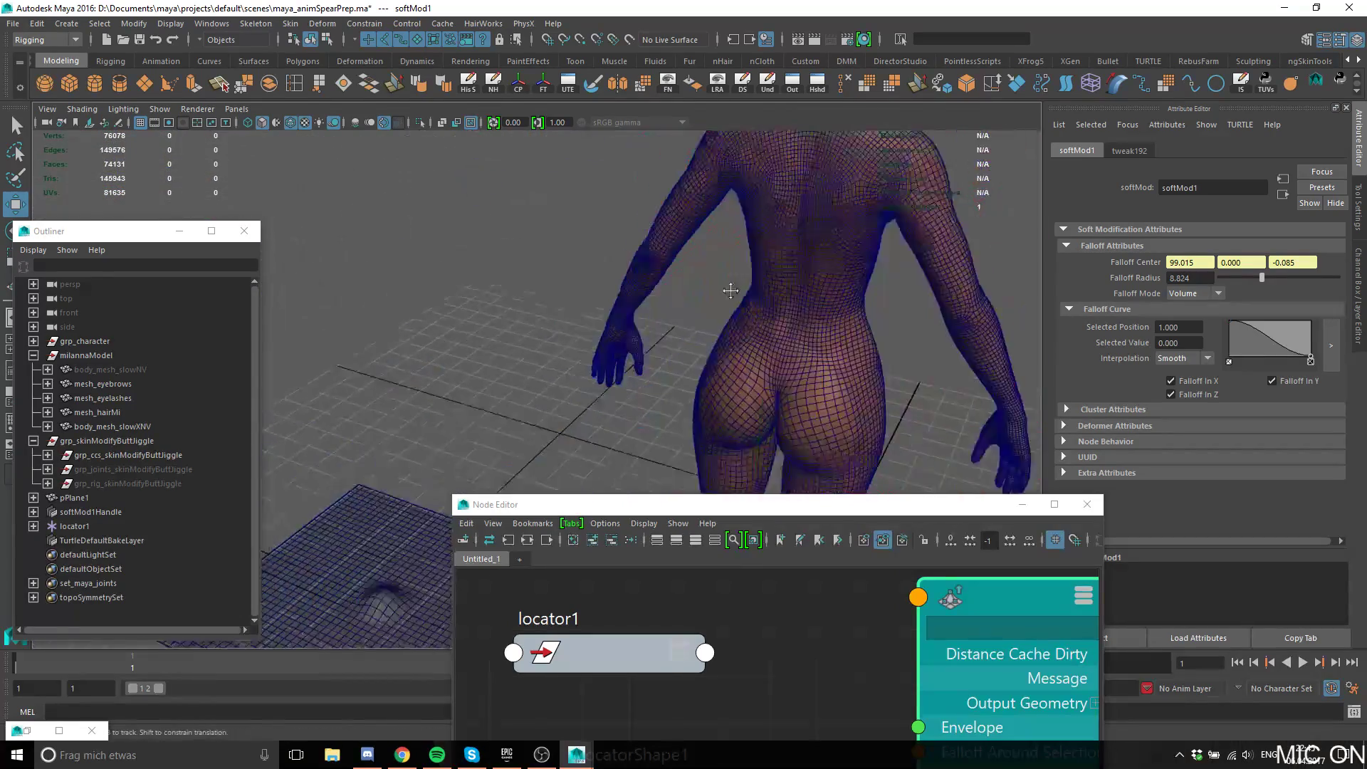
pyautogui.keyDown('alt'); pyautogui.moveTo(731, 290); pyautogui.dragTo(611, 387); pyautogui.keyUp('alt')
pyautogui.keyDown('alt'); pyautogui.moveTo(610, 387); pyautogui.dragTo(745, 342, button='middle'); pyautogui.keyUp('alt')
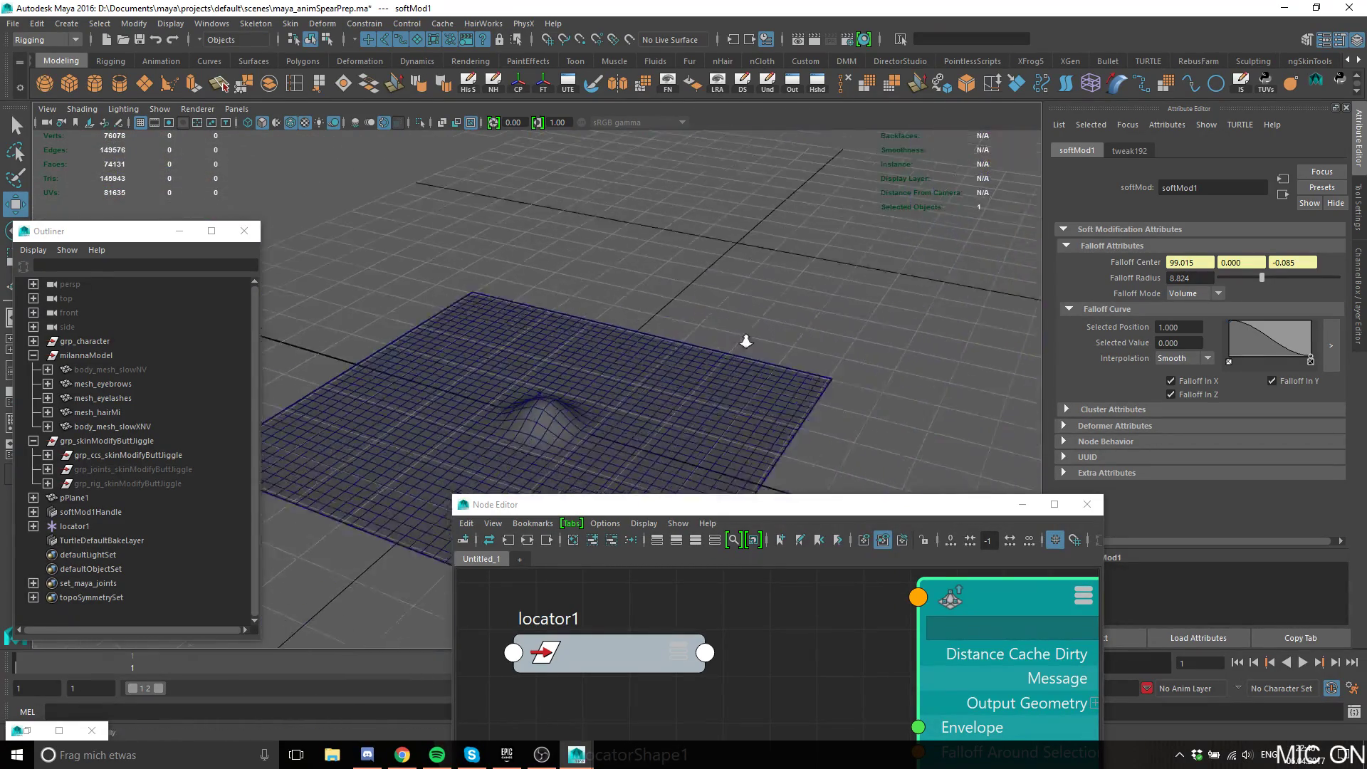
pyautogui.keyDown('alt'); pyautogui.moveTo(745, 342); pyautogui.dragTo(893, 300, button='right'); pyautogui.keyUp('alt')
pyautogui.moveTo(893, 300)
pyautogui.keyDown('alt'); pyautogui.mouseDown()
pyautogui.moveTo(948, 306)
pyautogui.moveTo(665, 287)
pyautogui.moveTo(677, 272)
pyautogui.moveTo(912, 292)
pyautogui.mouseUp(); pyautogui.keyUp('alt')
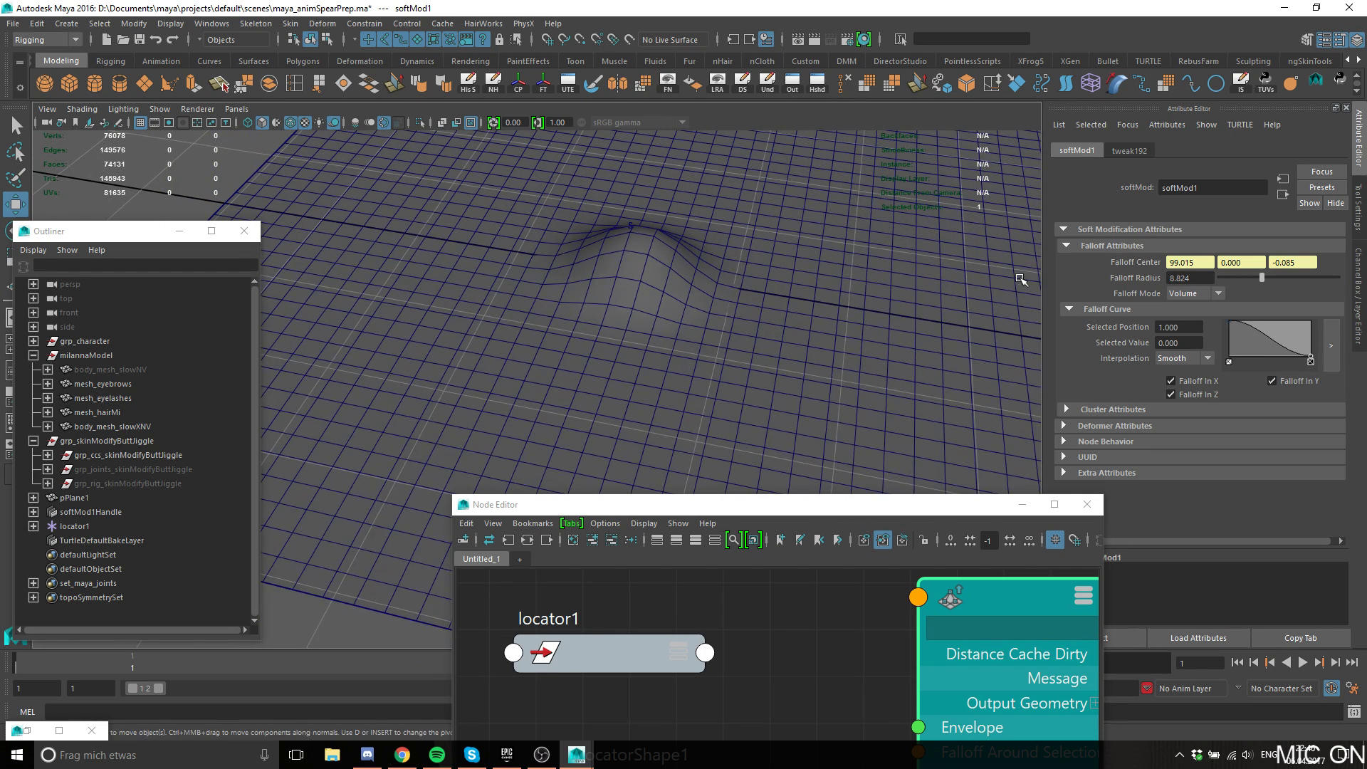
# Widen the soft modification's influence by setting its Falloff Radius to 30.
pyautogui.moveTo(1264, 276); pyautogui.dragTo(1362, 332)
pyautogui.keyDown('alt'); pyautogui.moveTo(686, 314); pyautogui.dragTo(639, 292, button='right'); pyautogui.keyUp('alt')
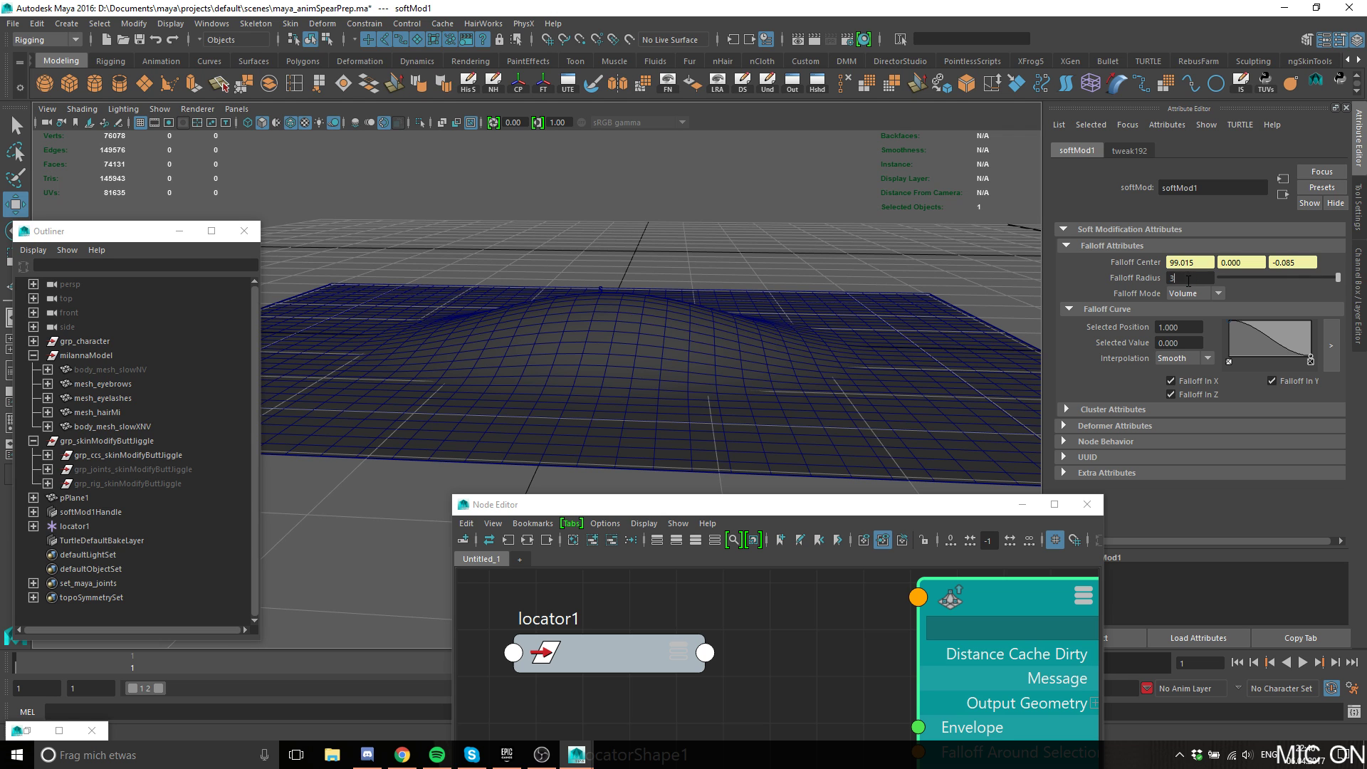
pyautogui.write('0')
pyautogui.press('Return')
pyautogui.keyDown('alt'); pyautogui.moveTo(757, 296); pyautogui.dragTo(754, 299); pyautogui.keyUp('alt')
# Move the locator to about X 98.260, Y 0.351, Z -0.085 under the widened bump.
pyautogui.click(114, 526)
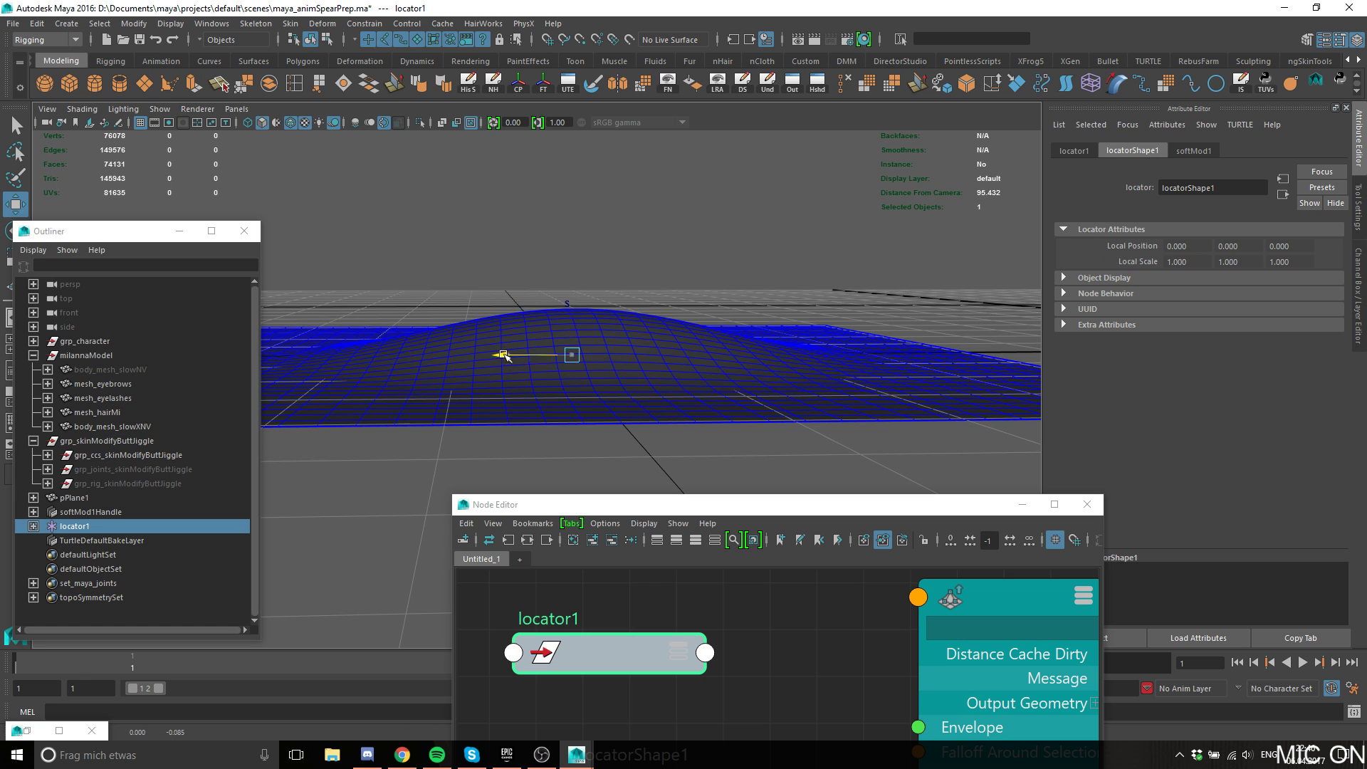
pyautogui.moveTo(500, 355); pyautogui.dragTo(549, 342)
pyautogui.moveTo(584, 286); pyautogui.dragTo(624, 279)
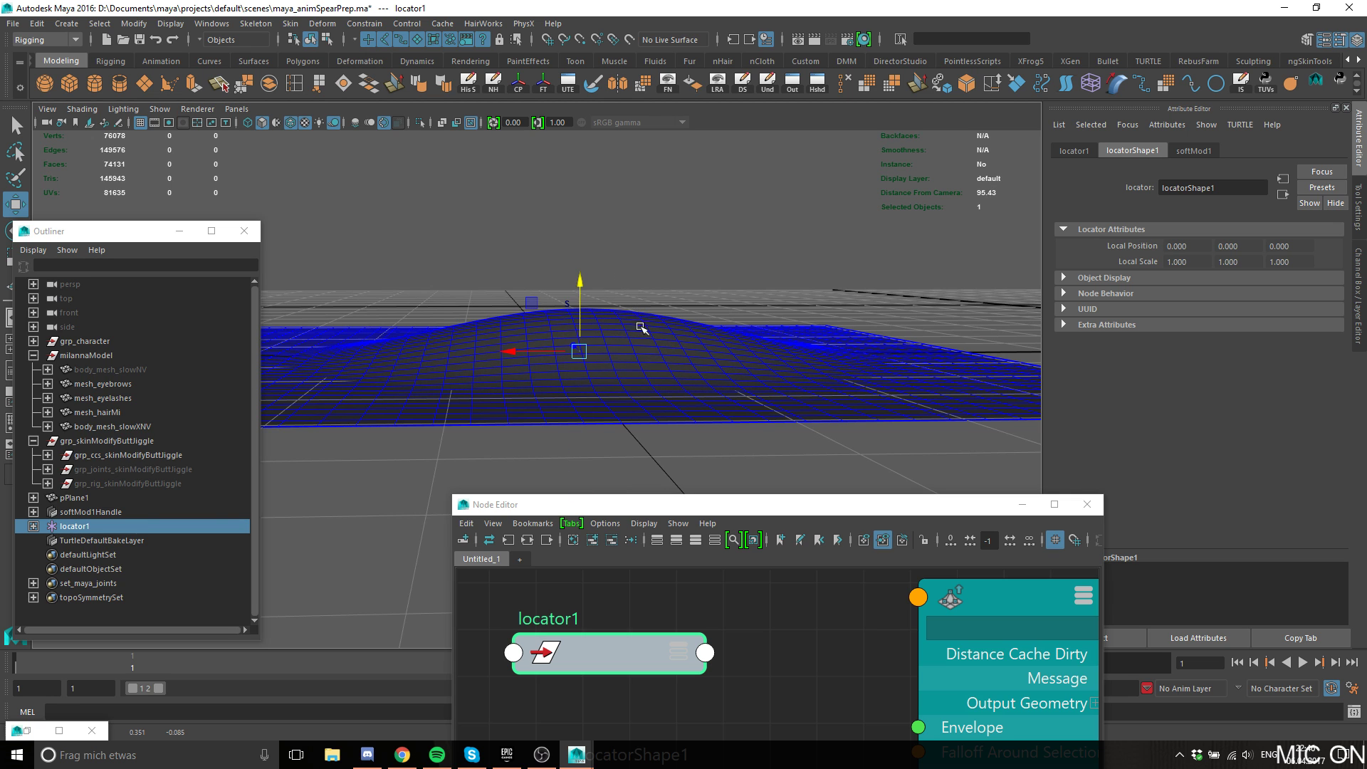
# Lower the falloff curve's start to value 0 and add a middle point at about position 0.487, value 0.480.
pyautogui.click(933, 602)
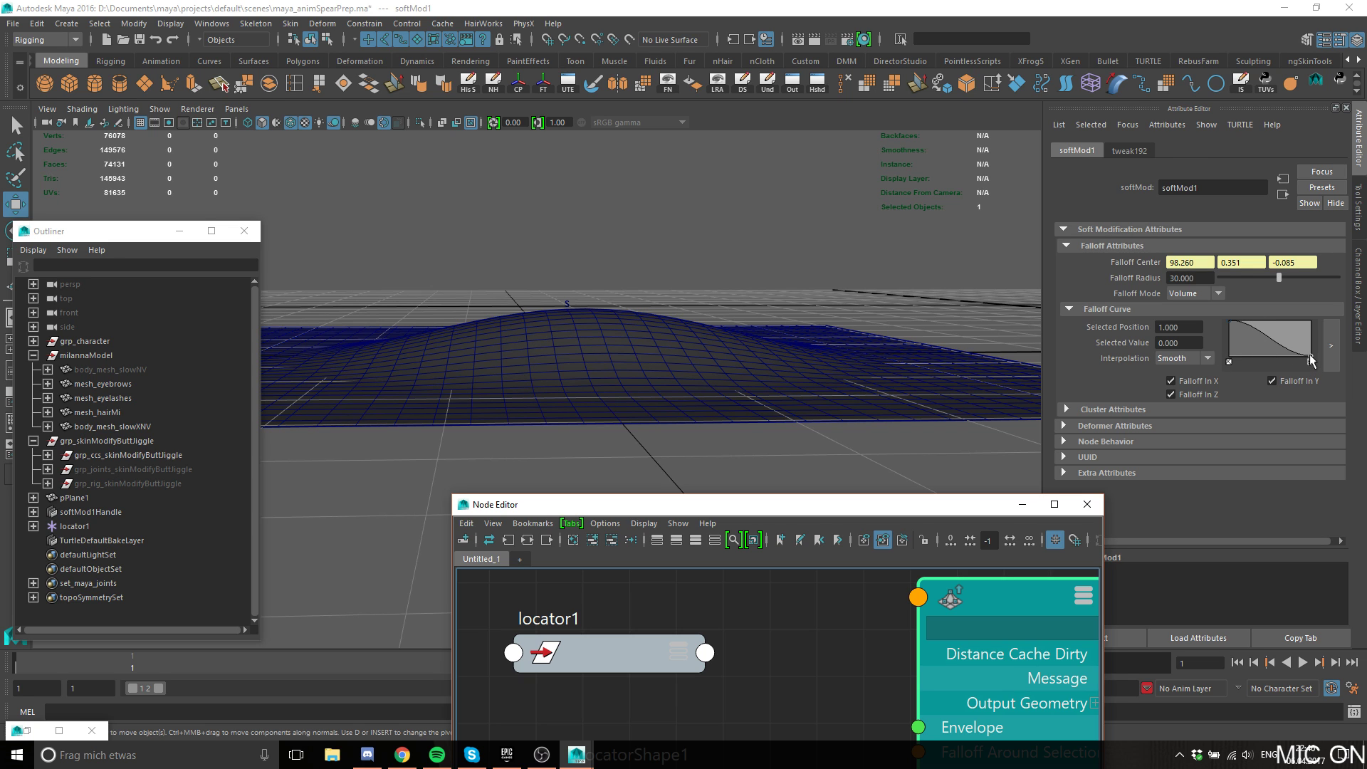
pyautogui.moveTo(1311, 361); pyautogui.dragTo(1346, 381)
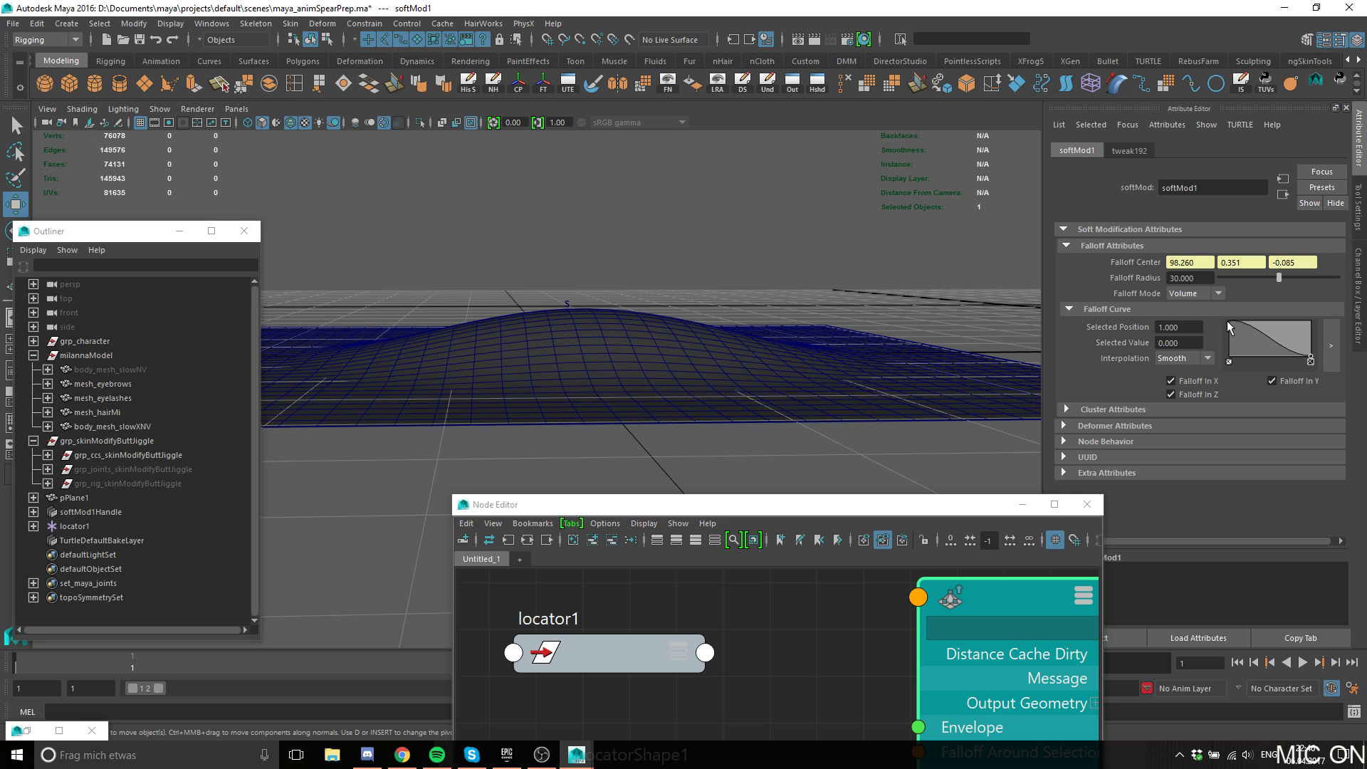
pyautogui.moveTo(1228, 322); pyautogui.dragTo(1180, 411)
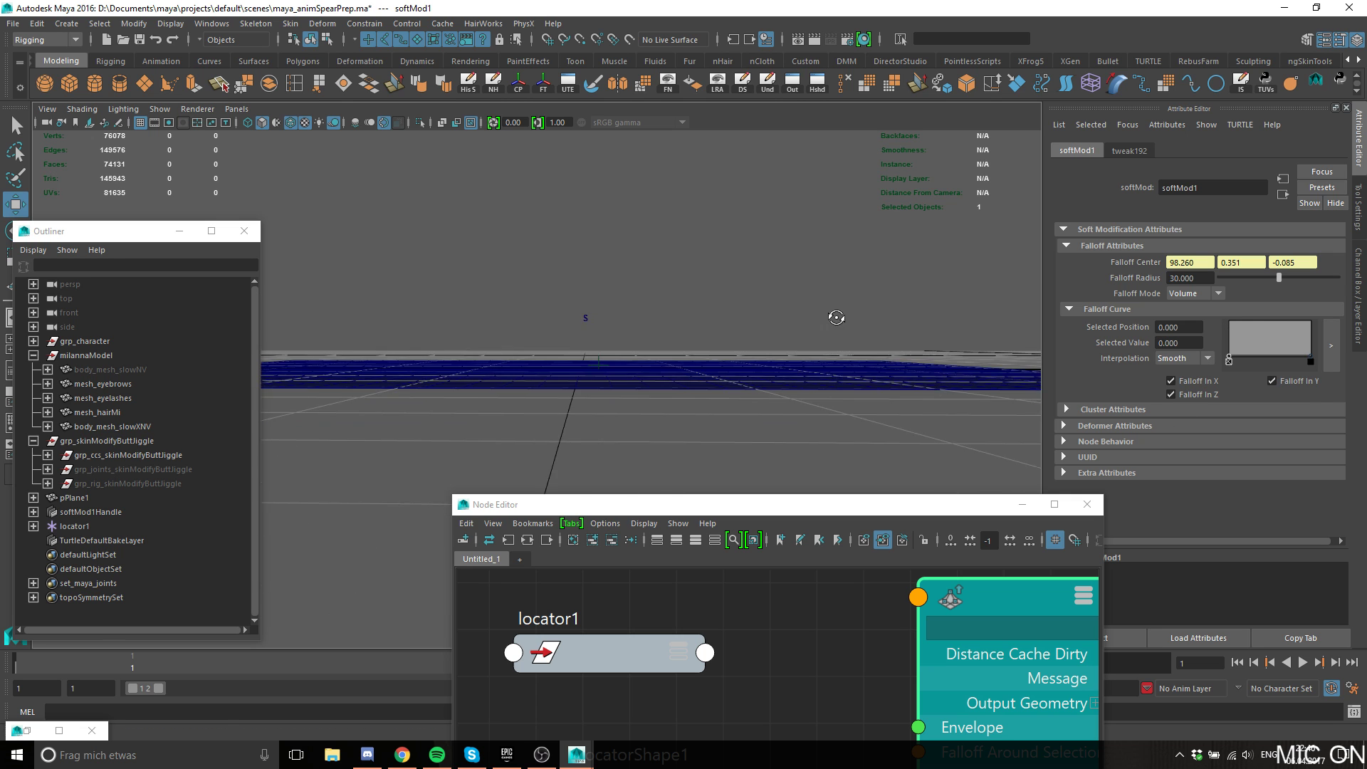
pyautogui.keyDown('alt'); pyautogui.moveTo(837, 318); pyautogui.dragTo(720, 333); pyautogui.keyUp('alt')
pyautogui.keyDown('alt'); pyautogui.moveTo(575, 260); pyautogui.dragTo(652, 295); pyautogui.keyUp('alt')
pyautogui.moveTo(1270, 350); pyautogui.dragTo(1269, 339)
pyautogui.keyDown('alt'); pyautogui.moveTo(740, 278); pyautogui.dragTo(694, 287); pyautogui.keyUp('alt')
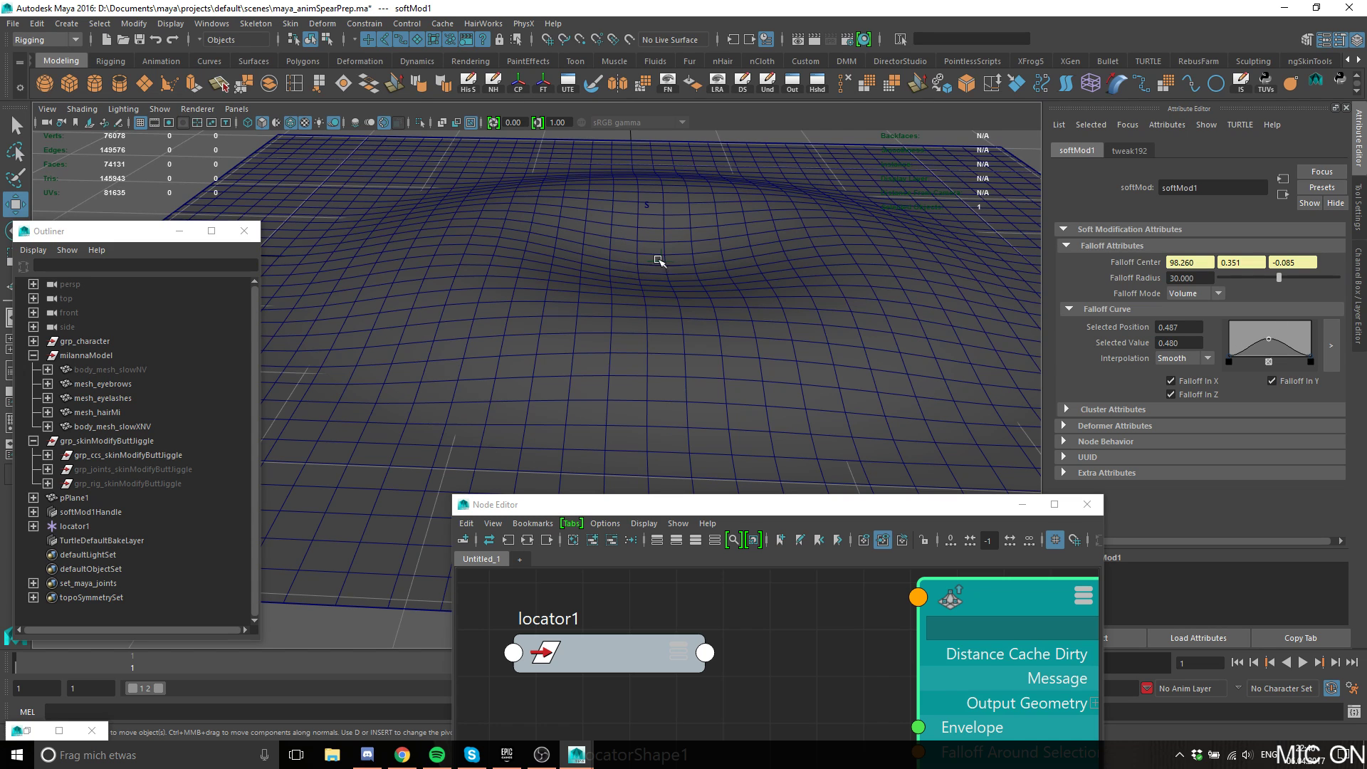
# Move the locator to about X 97.610, Y -0.199, Z 4.967 to shift the ring-shaped deformation.
pyautogui.click(76, 526)
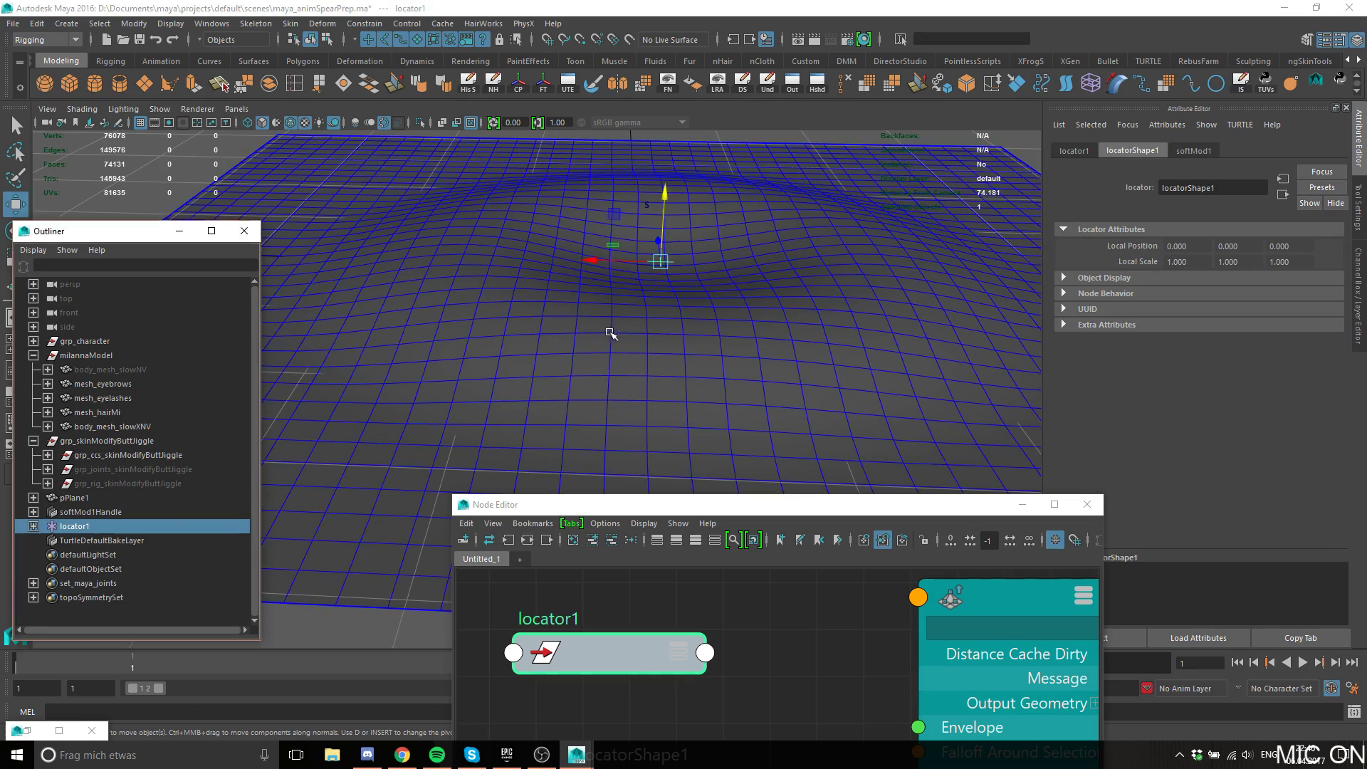
pyautogui.moveTo(589, 205); pyautogui.dragTo(641, 285)
pyautogui.keyDown('alt'); pyautogui.moveTo(684, 307); pyautogui.dragTo(623, 296); pyautogui.keyUp('alt')
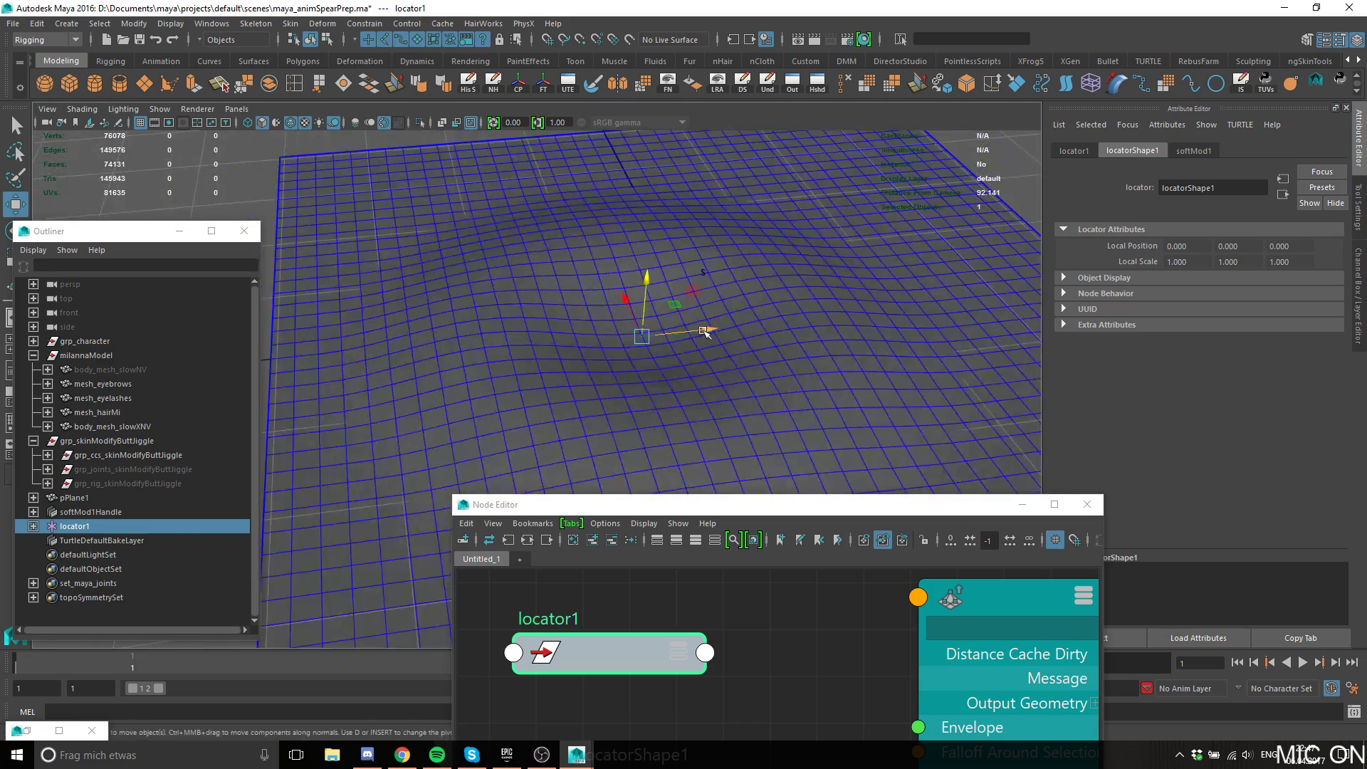
pyautogui.keyDown('alt'); pyautogui.moveTo(705, 333); pyautogui.dragTo(712, 371); pyautogui.keyUp('alt')
# Narrow the falloff curve to end at position 0.670, move its peak to position 0.470, value 0.260, and set Falloff Radius to 58.896.
pyautogui.click(982, 640)
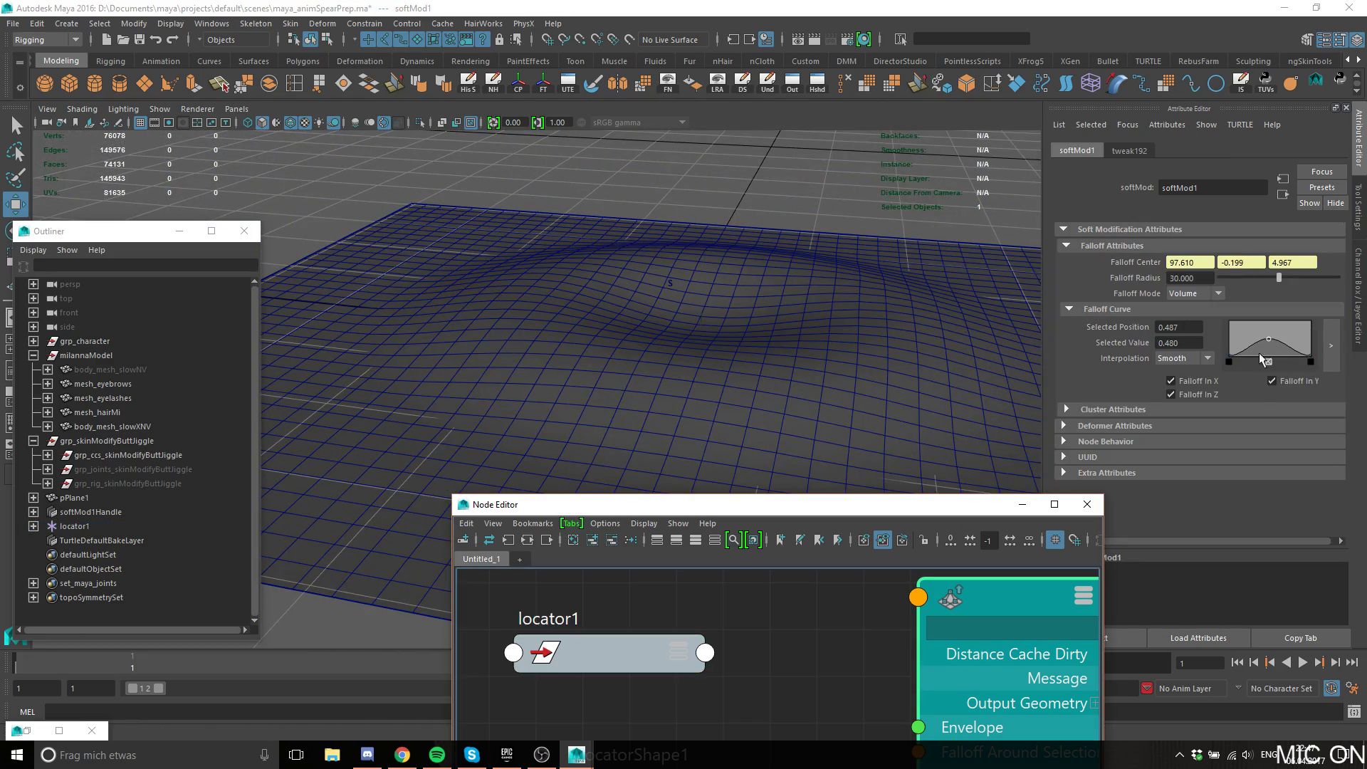
pyautogui.moveTo(1230, 363); pyautogui.dragTo(1284, 367)
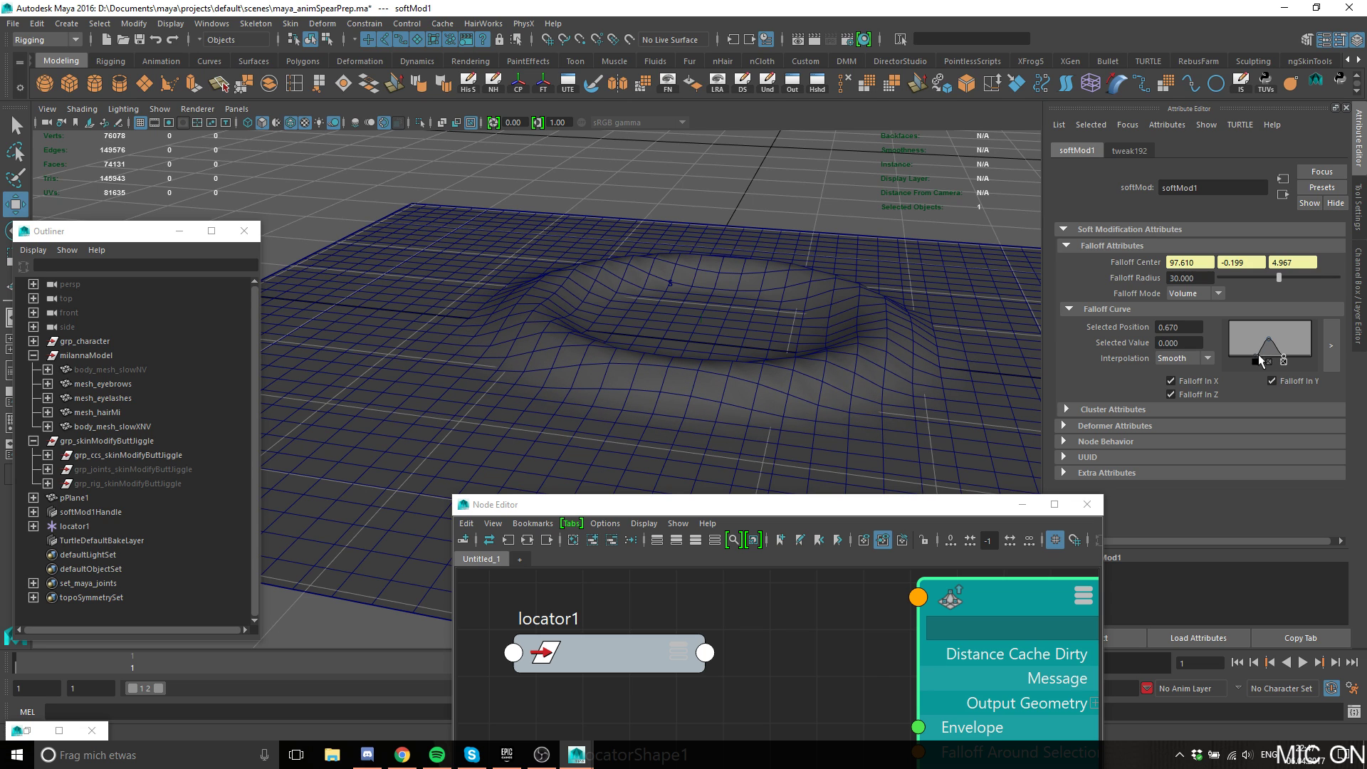
pyautogui.moveTo(1270, 339); pyautogui.dragTo(1267, 345)
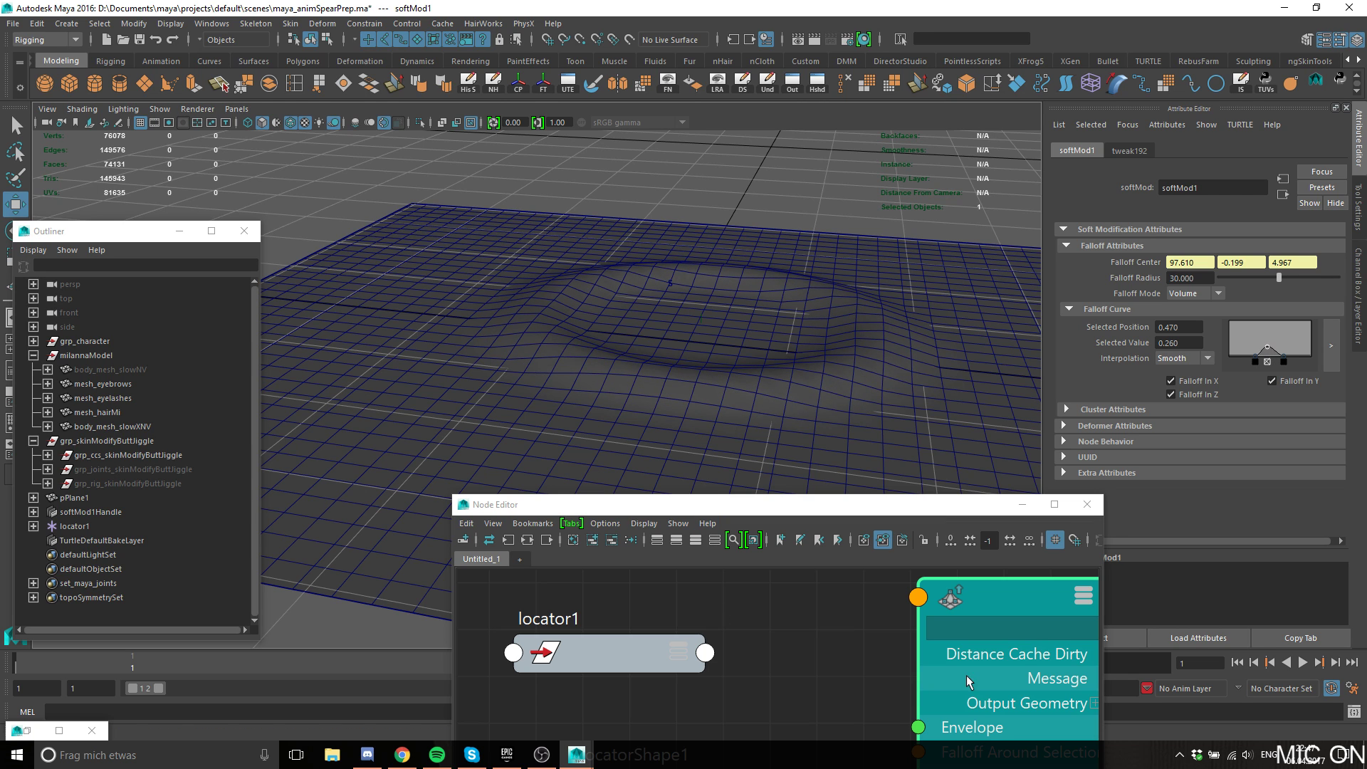
pyautogui.moveTo(1283, 272); pyautogui.dragTo(1337, 279)
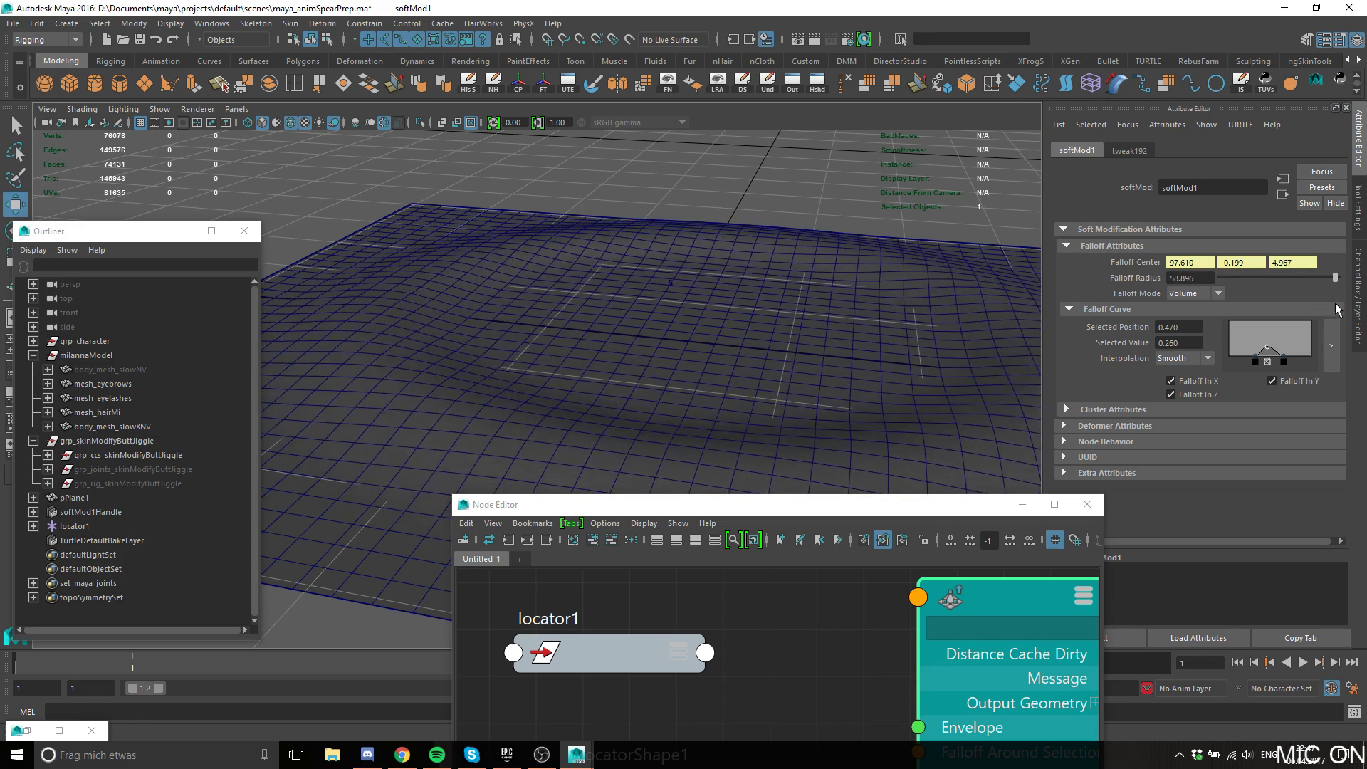
# Set the soft modification's Falloff Radius to 60.
pyautogui.keyDown('alt'); pyautogui.moveTo(741, 363); pyautogui.dragTo(855, 343); pyautogui.keyUp('alt')
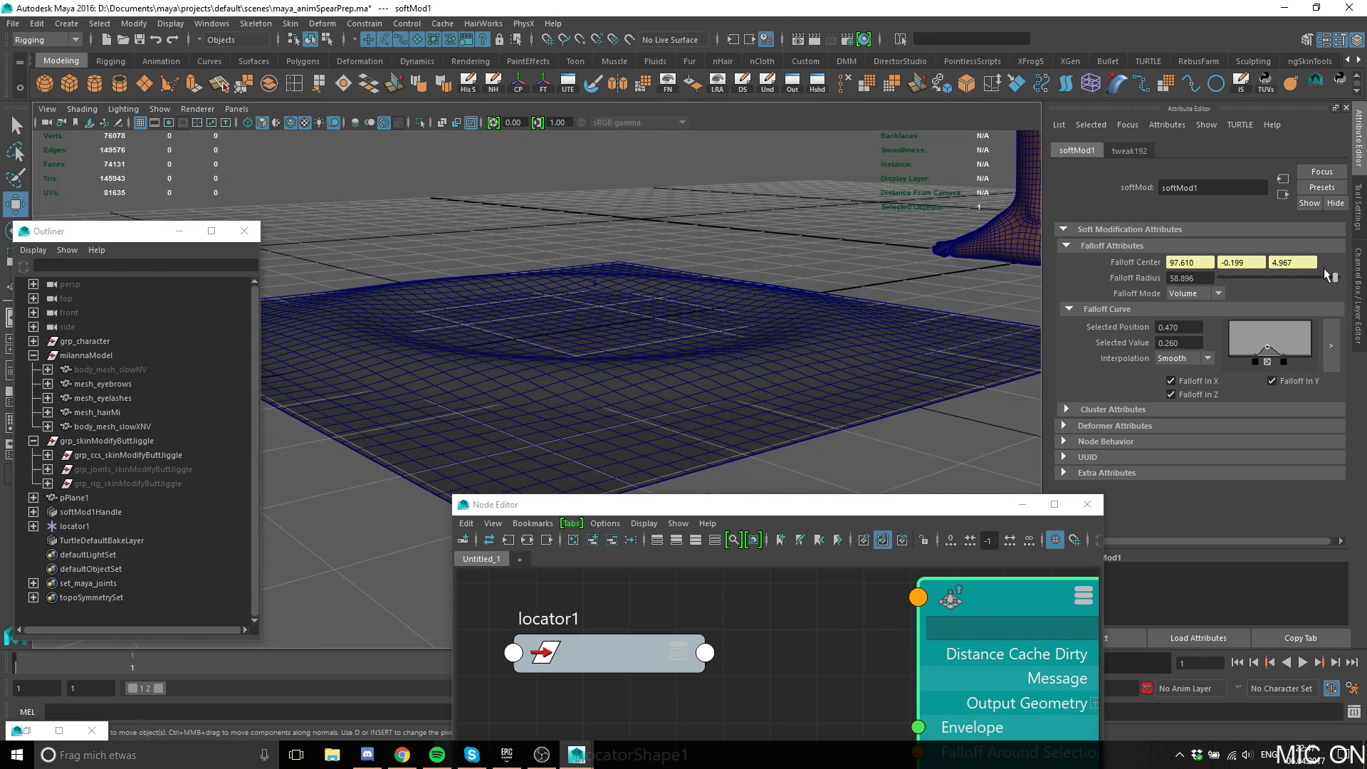
pyautogui.moveTo(1323, 267)
pyautogui.mouseDown()
pyautogui.moveTo(1279, 302)
pyautogui.moveTo(1237, 299)
pyautogui.moveTo(1365, 296)
pyautogui.moveTo(1184, 287)
pyautogui.moveTo(1341, 288)
pyautogui.mouseUp()
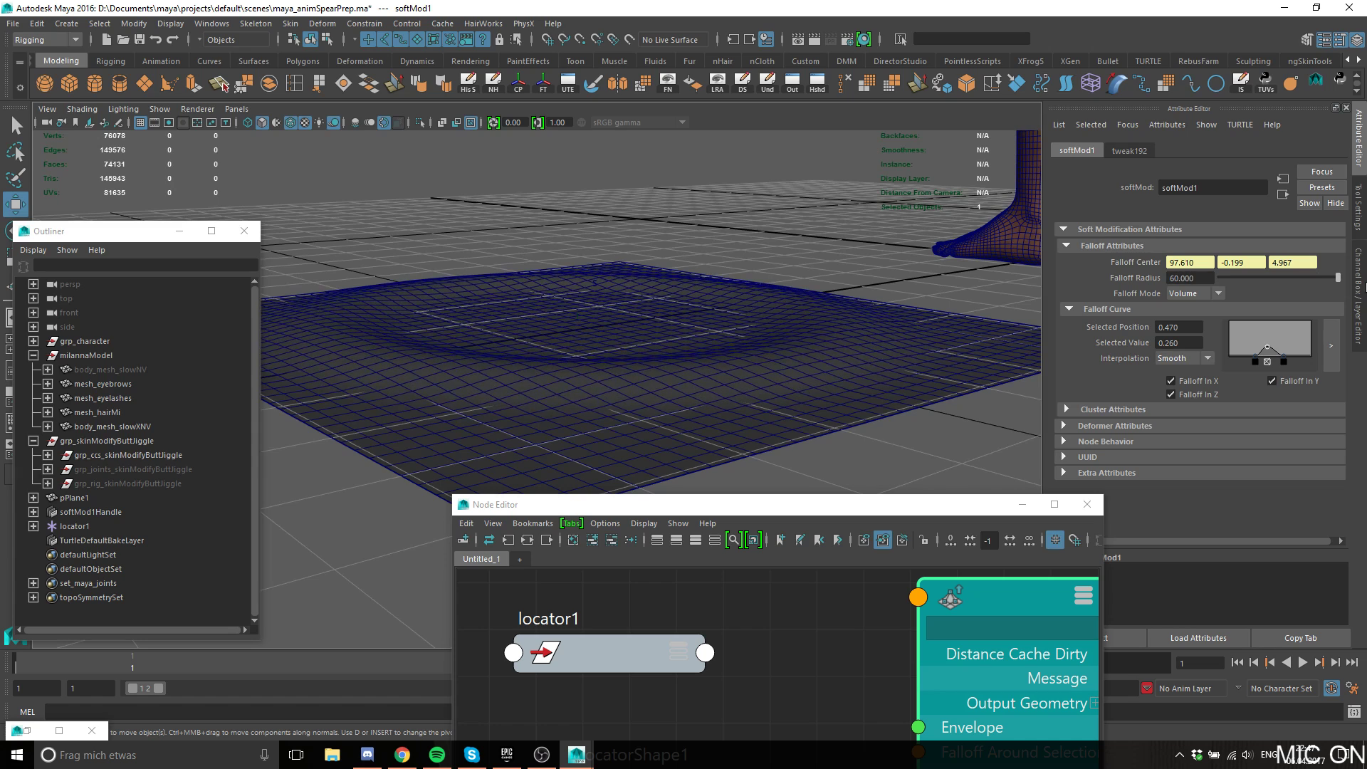
pyautogui.keyDown('alt'); pyautogui.moveTo(890, 246); pyautogui.dragTo(741, 335); pyautogui.keyUp('alt')
pyautogui.keyDown('alt'); pyautogui.moveTo(741, 335); pyautogui.dragTo(767, 351, button='right'); pyautogui.keyUp('alt')
pyautogui.keyDown('alt'); pyautogui.moveTo(768, 350); pyautogui.dragTo(856, 332); pyautogui.keyUp('alt')
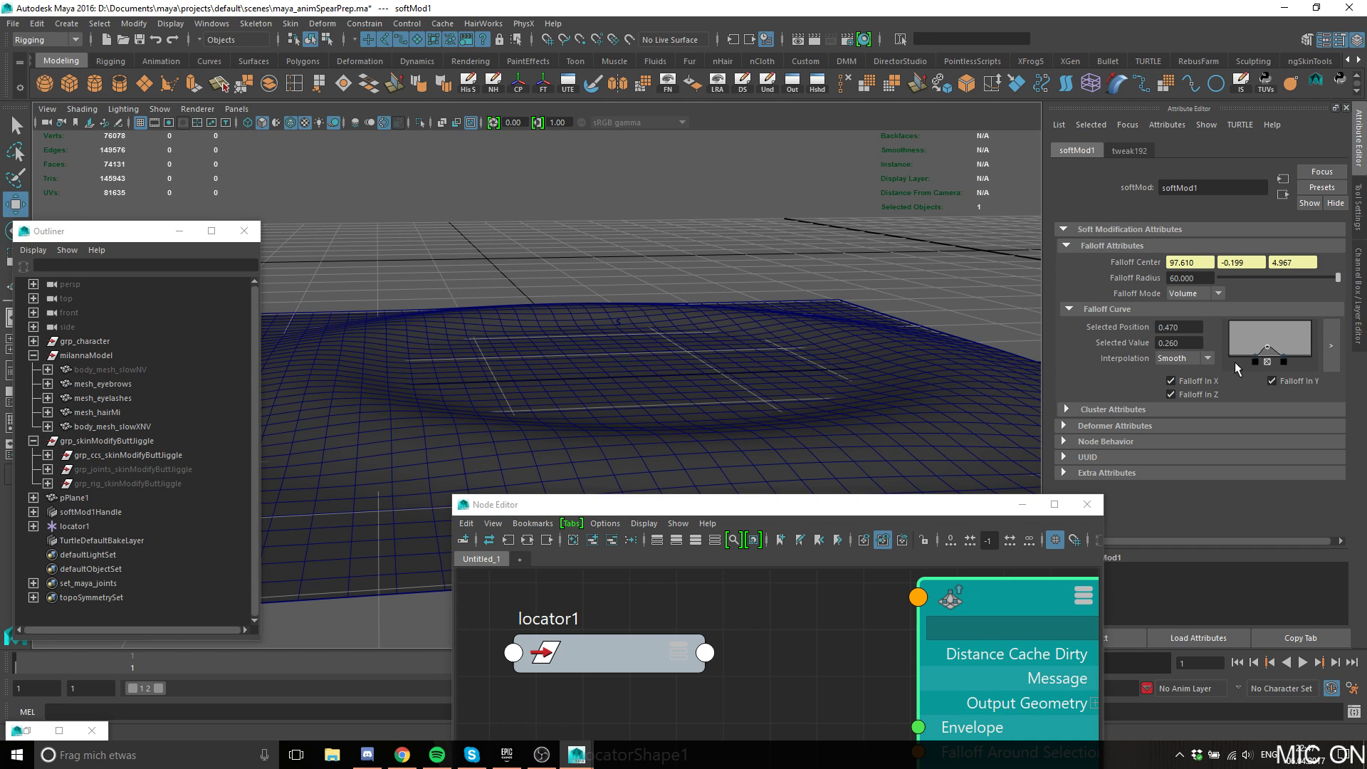
# Extend the falloff curve back to its start edge and move its peak to position 0.200, value 0.600.
pyautogui.click(1254, 353)
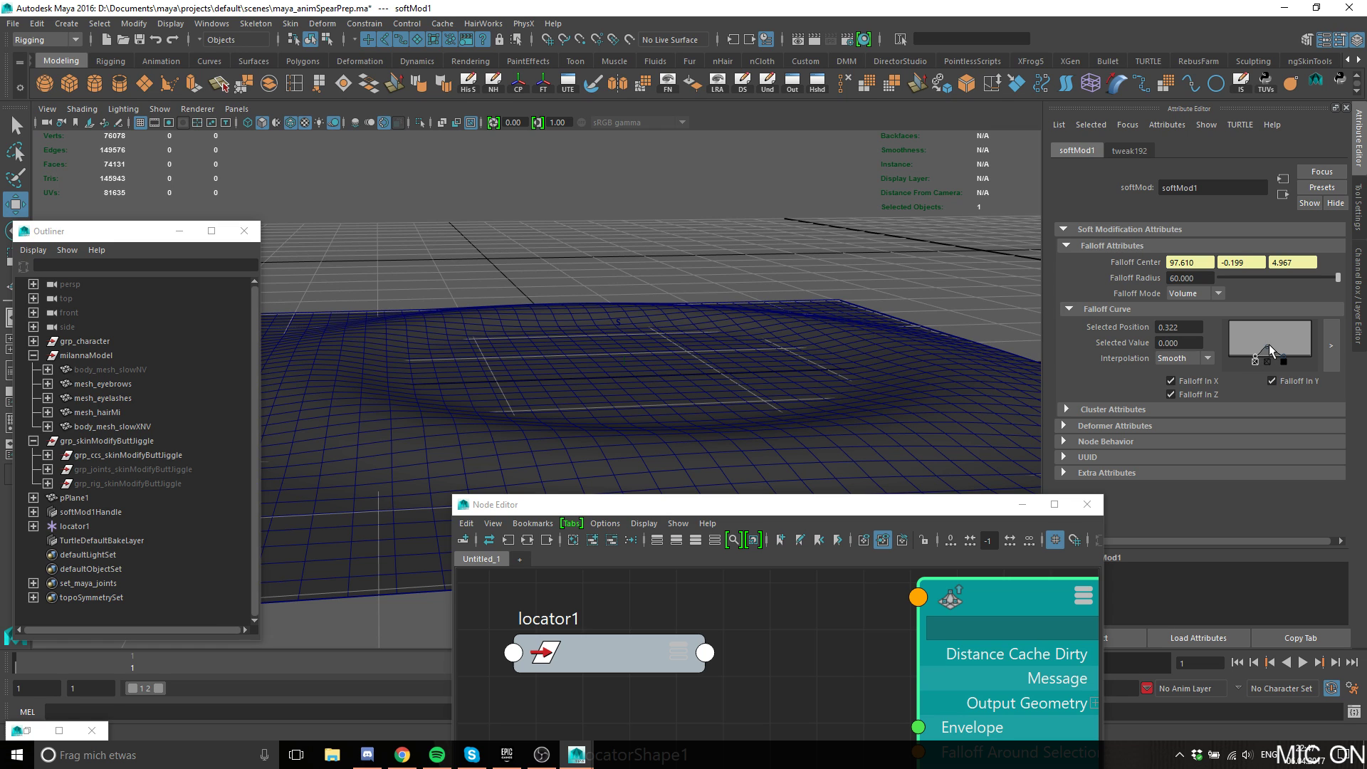
pyautogui.click(1266, 346)
pyautogui.moveTo(1323, 277)
pyautogui.mouseDown()
pyautogui.moveTo(1279, 284)
pyautogui.moveTo(1338, 281)
pyautogui.mouseUp()
pyautogui.moveTo(1257, 356)
pyautogui.mouseDown()
pyautogui.moveTo(1238, 354)
pyautogui.moveTo(1224, 378)
pyautogui.moveTo(1267, 344)
pyautogui.moveTo(1245, 334)
pyautogui.mouseUp()
pyautogui.keyDown('alt'); pyautogui.moveTo(598, 342); pyautogui.dragTo(542, 370); pyautogui.keyUp('alt')
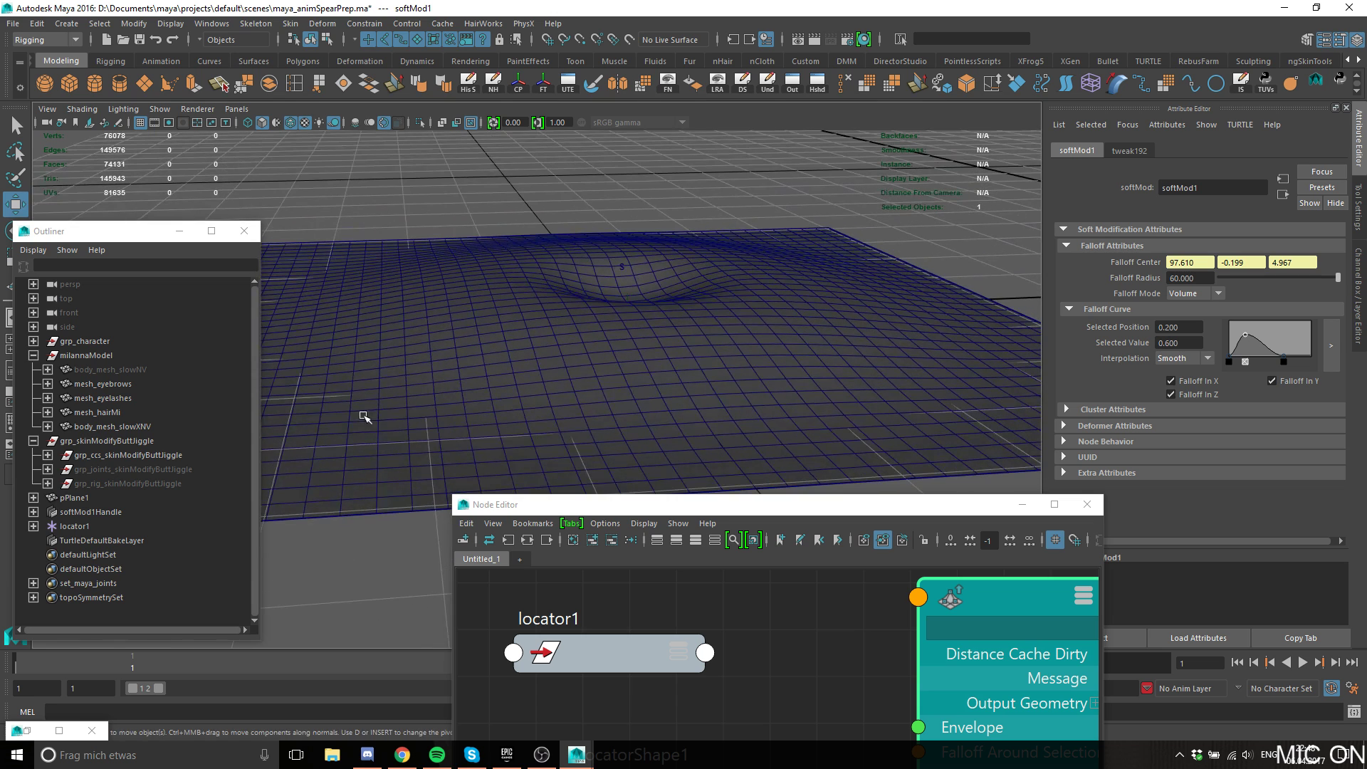
# Try moving softMod1Handle to deform the plane, and undo the move.
pyautogui.click(110, 542)
pyautogui.click(84, 526)
pyautogui.keyDown('alt'); pyautogui.moveTo(744, 367); pyautogui.dragTo(757, 304); pyautogui.keyUp('alt')
pyautogui.click(91, 512)
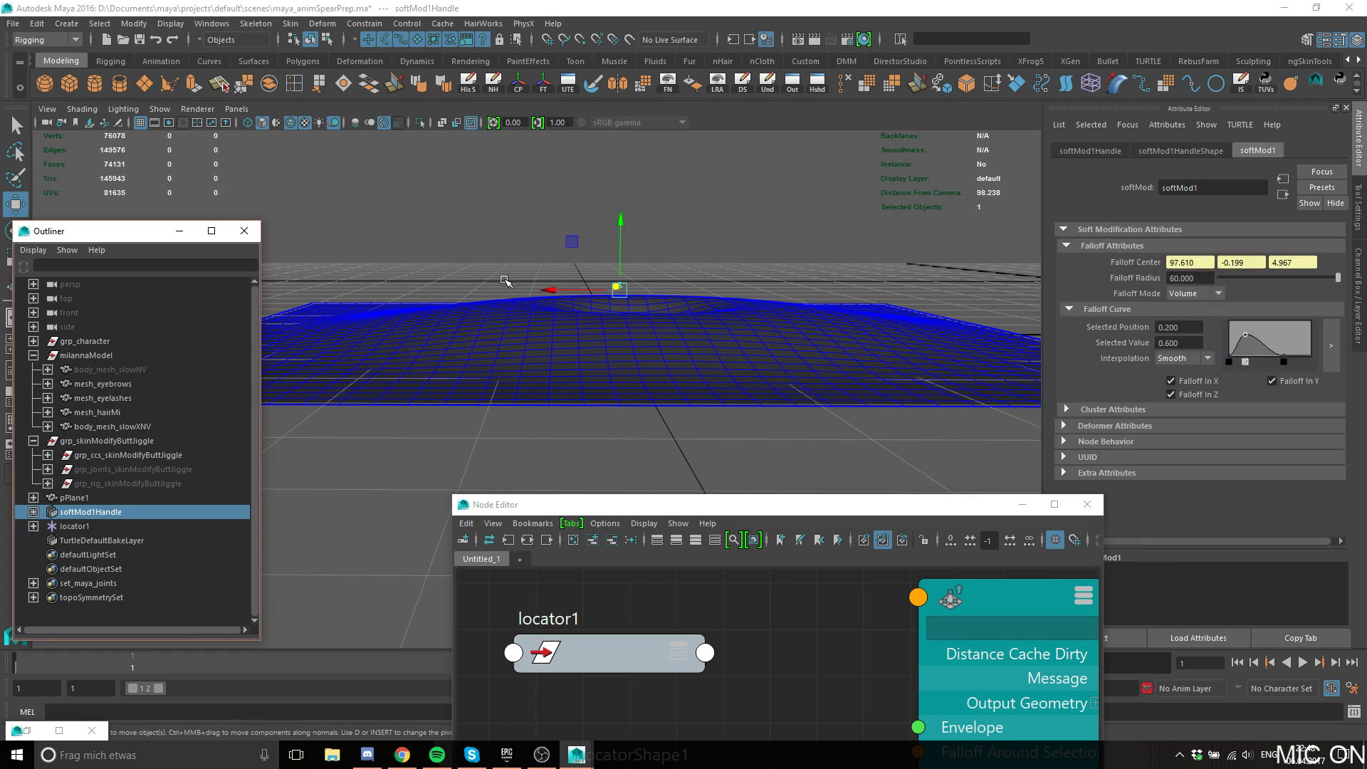
pyautogui.keyDown('alt'); pyautogui.moveTo(586, 320); pyautogui.dragTo(832, 287); pyautogui.keyUp('alt')
pyautogui.moveTo(832, 286); pyautogui.dragTo(833, 420, button='middle')
pyautogui.hotkey('ctrl', 'z')
# Try rotating softMod1Handle several ways to twist the plane, and undo the rotations.
pyautogui.press('e')
pyautogui.moveTo(827, 335); pyautogui.dragTo(868, 405, button='middle')
pyautogui.keyDown('alt'); pyautogui.moveTo(869, 407); pyautogui.dragTo(581, 313); pyautogui.keyUp('alt')
pyautogui.moveTo(663, 251); pyautogui.dragTo(707, 330, button='middle')
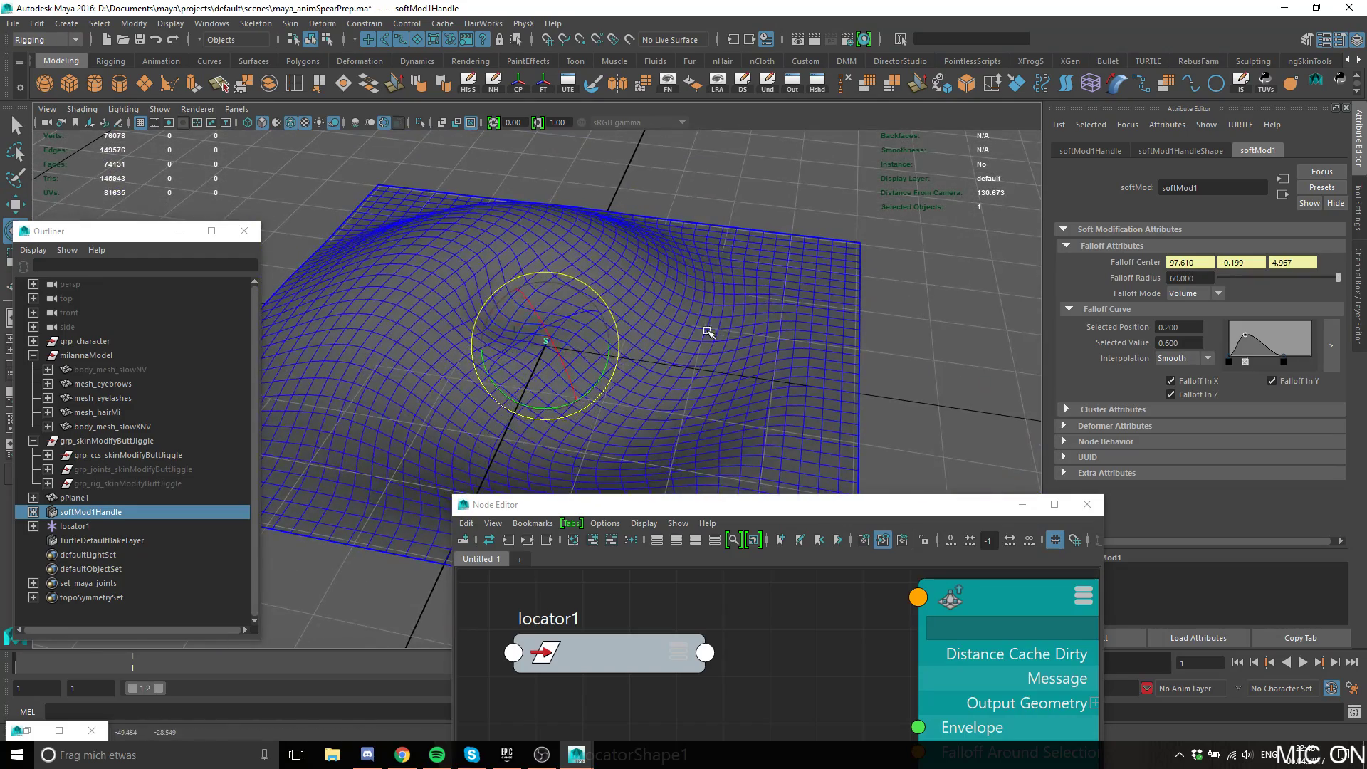
pyautogui.keyDown('alt'); pyautogui.moveTo(708, 330); pyautogui.dragTo(694, 299); pyautogui.keyUp('alt')
pyautogui.moveTo(694, 299); pyautogui.dragTo(725, 289, button='middle')
pyautogui.hotkey('ctrl', 'z')
pyautogui.hotkey('ctrl', 'z')
pyautogui.hotkey('ctrl', 'z')
# Scale softMod1Handle up to about 1.702 to spread the plane's mesh around the falloff center.
pyautogui.keyDown('alt'); pyautogui.moveTo(725, 289); pyautogui.dragTo(709, 265); pyautogui.keyUp('alt')
pyautogui.press('w')
pyautogui.press('r')
pyautogui.moveTo(701, 302); pyautogui.dragTo(705, 304, button='middle')
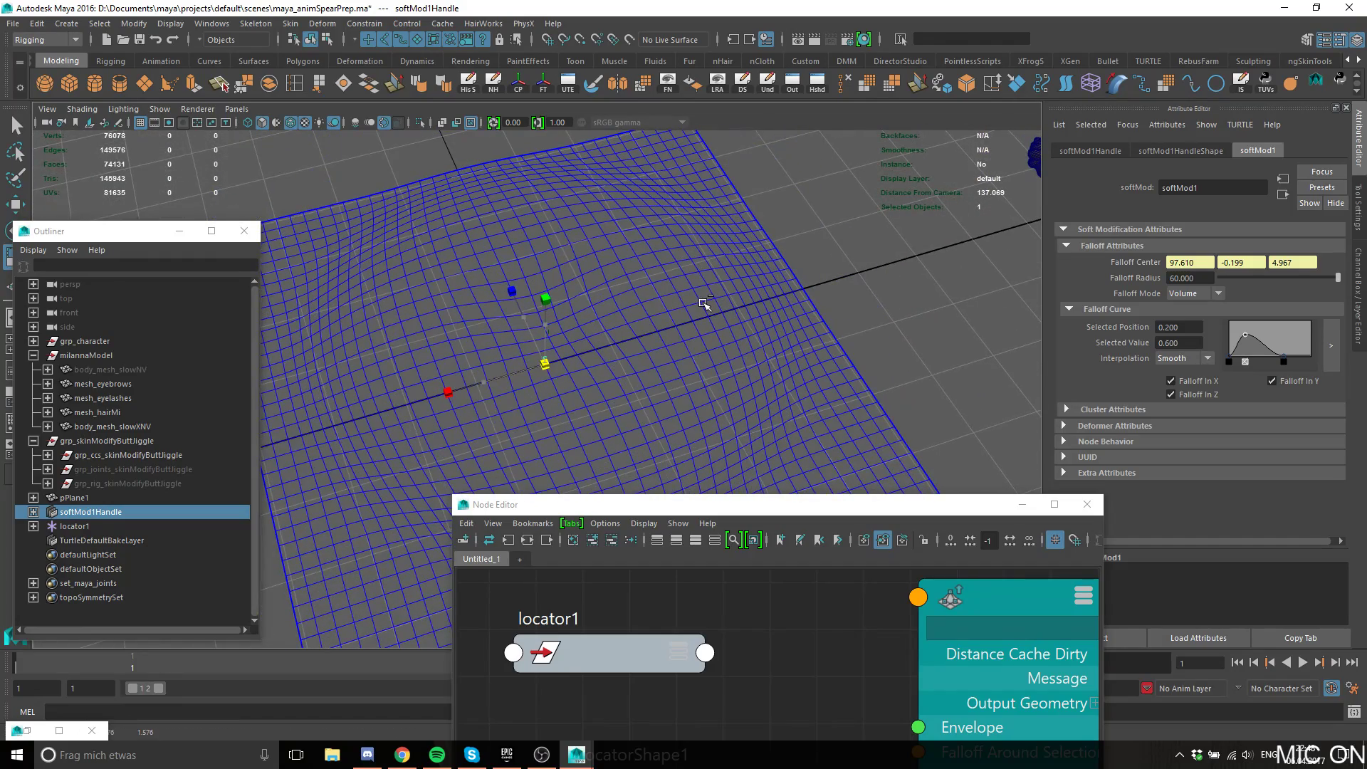
pyautogui.keyDown('alt'); pyautogui.moveTo(682, 327); pyautogui.dragTo(769, 305); pyautogui.keyUp('alt')
pyautogui.moveTo(762, 297); pyautogui.dragTo(762, 296, button='middle')
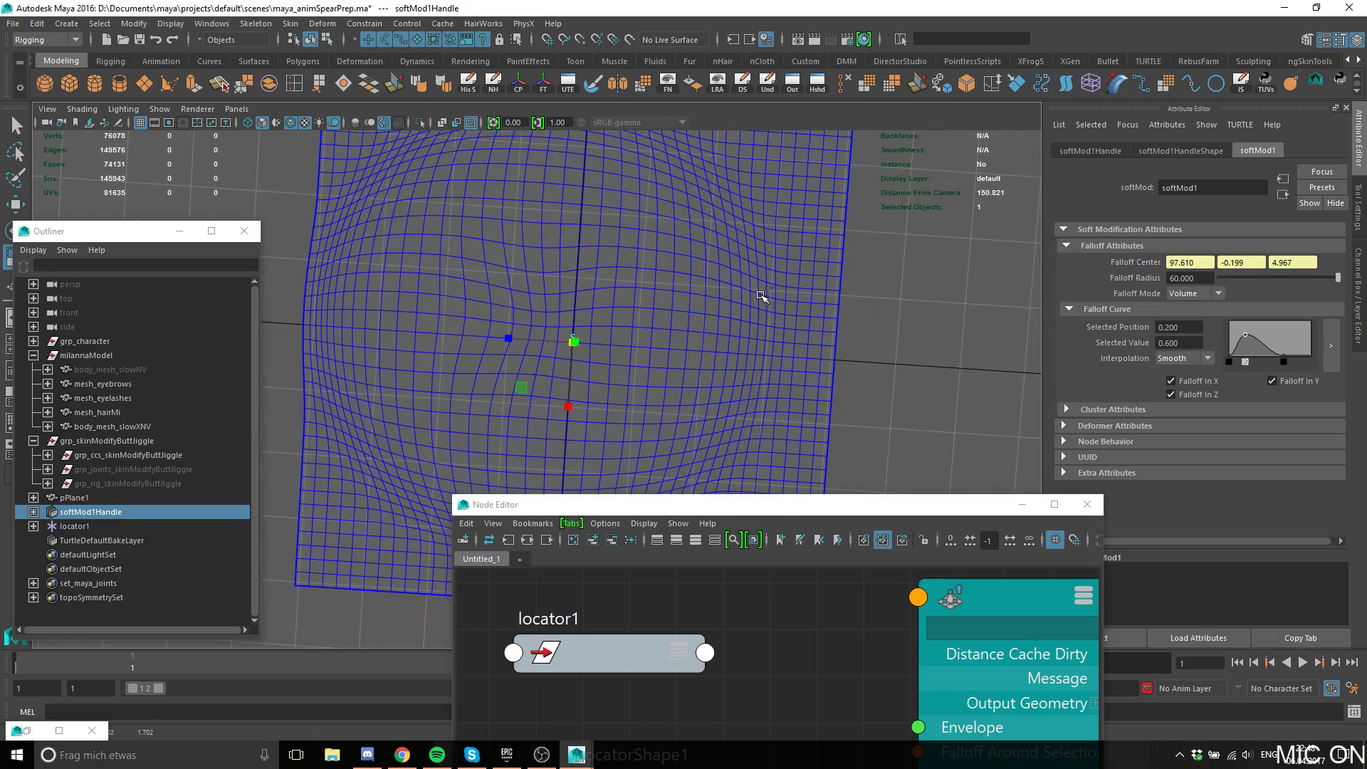
# Move locator1 to about X 99.278, Y 4.831, Z 0.563 to shift the scaled deformation's center.
pyautogui.click(101, 525)
pyautogui.press('w')
pyautogui.moveTo(497, 373)
pyautogui.mouseDown()
pyautogui.moveTo(538, 388)
pyautogui.moveTo(506, 357)
pyautogui.moveTo(697, 404)
pyautogui.moveTo(656, 397)
pyautogui.moveTo(611, 336)
pyautogui.moveTo(514, 432)
pyautogui.moveTo(516, 370)
pyautogui.mouseUp()
pyautogui.keyDown('alt'); pyautogui.moveTo(613, 327); pyautogui.dragTo(580, 230); pyautogui.keyUp('alt')
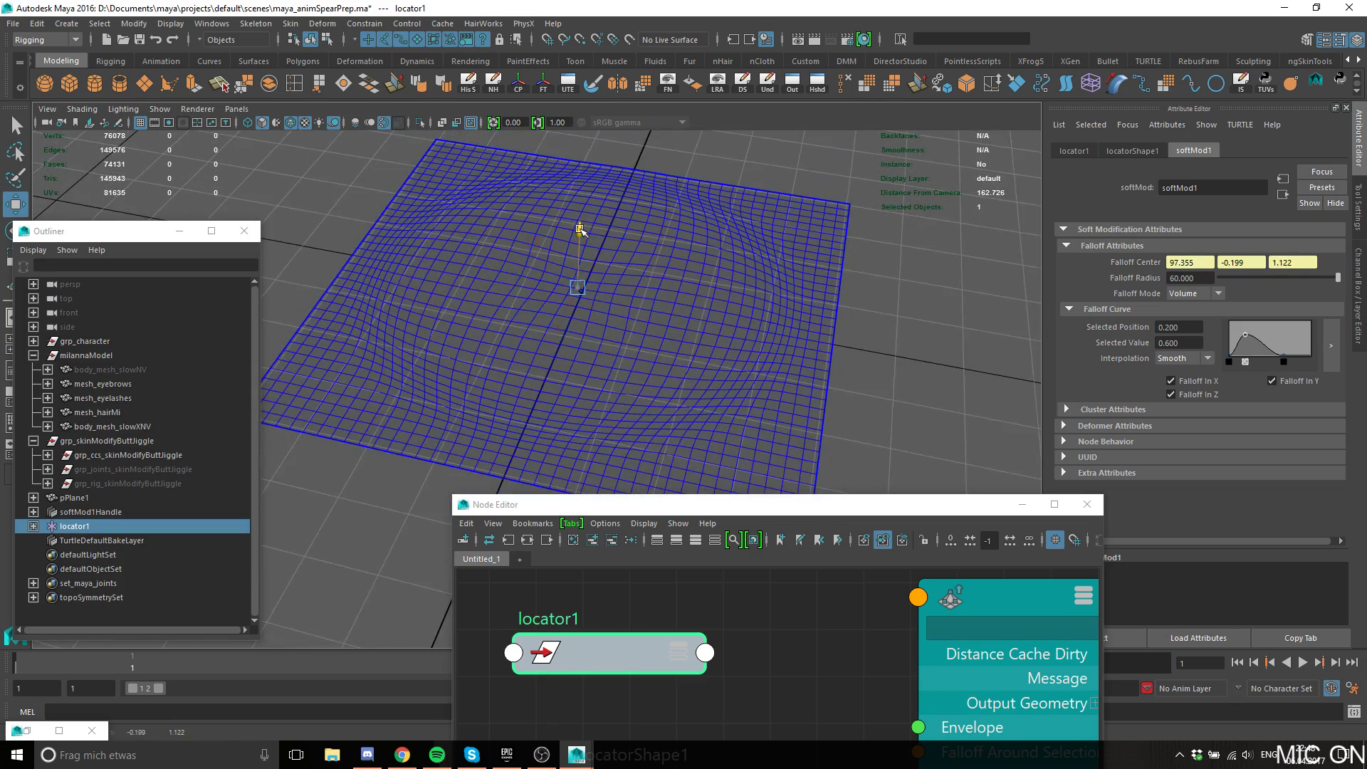
pyautogui.keyDown('alt'); pyautogui.moveTo(579, 180); pyautogui.dragTo(771, 342); pyautogui.keyUp('alt')
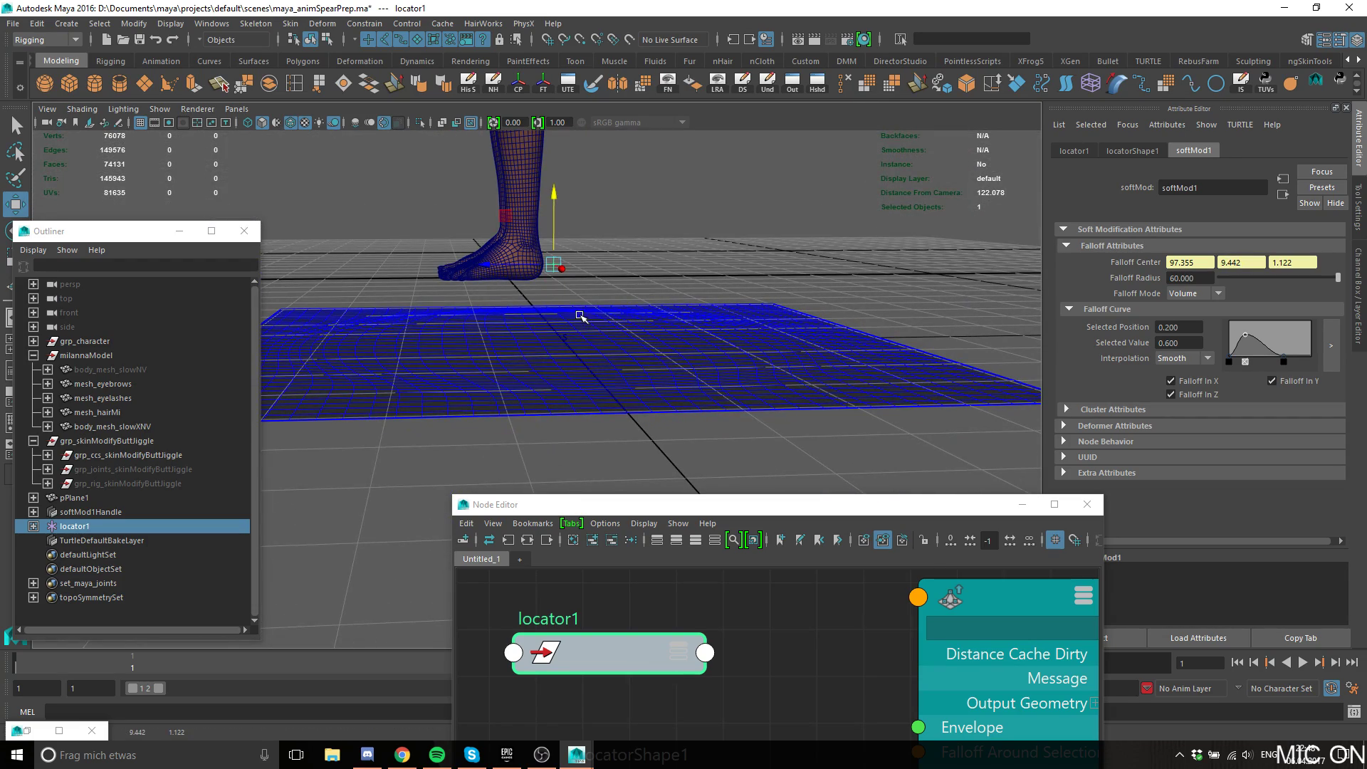
pyautogui.moveTo(662, 296); pyautogui.dragTo(662, 285)
pyautogui.keyDown('alt'); pyautogui.moveTo(661, 285); pyautogui.dragTo(542, 322); pyautogui.keyUp('alt')
pyautogui.keyDown('alt'); pyautogui.moveTo(584, 366); pyautogui.dragTo(561, 349, button='middle'); pyautogui.keyUp('alt')
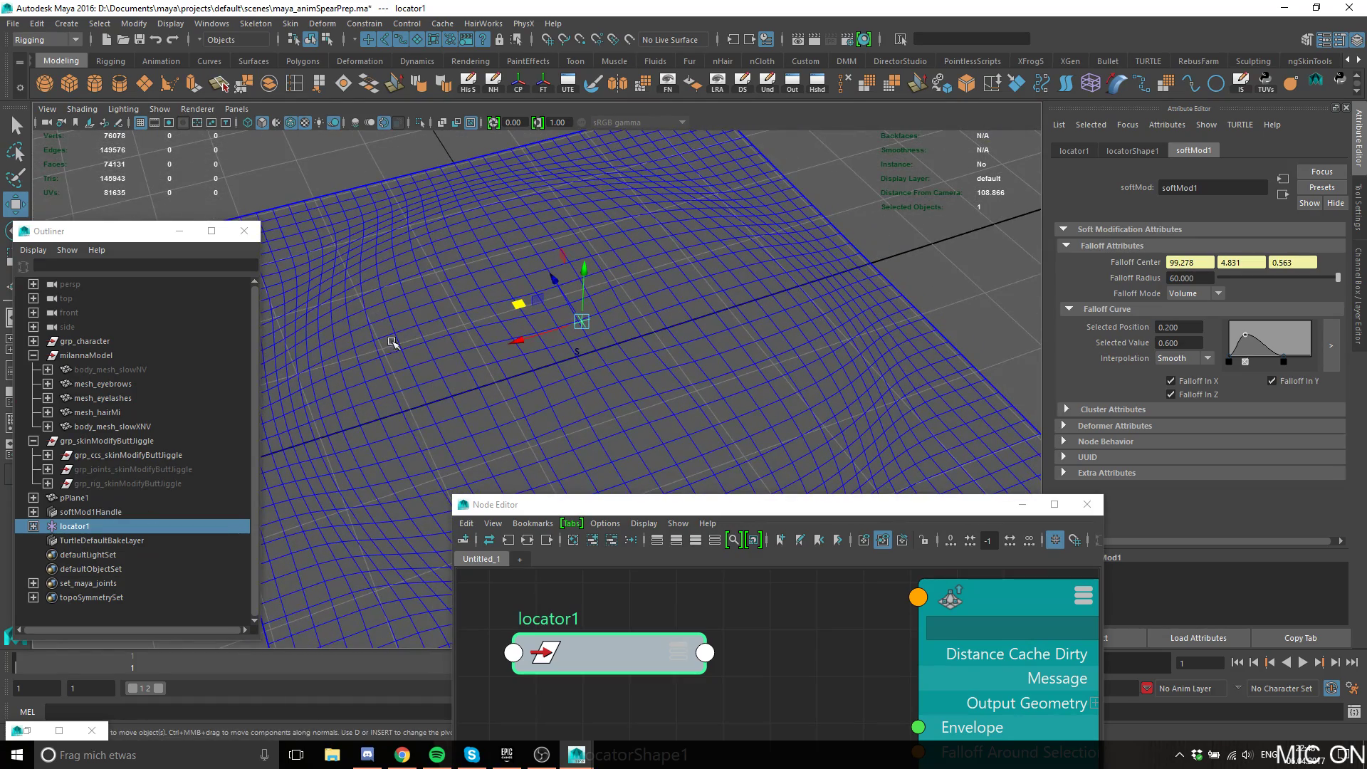
# Raise softMod1Handle along Y to lift the ring-shaped bump on the plane.
pyautogui.click(84, 497)
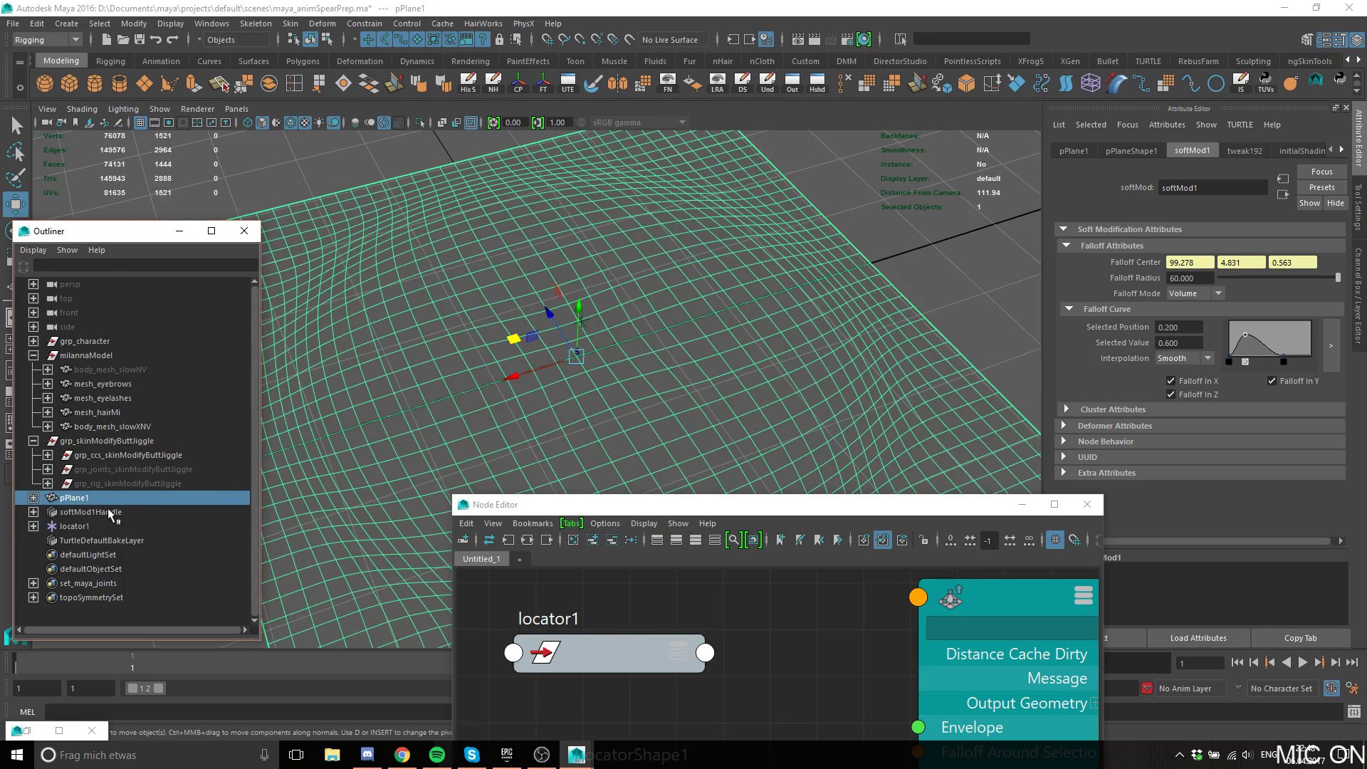
pyautogui.click(92, 512)
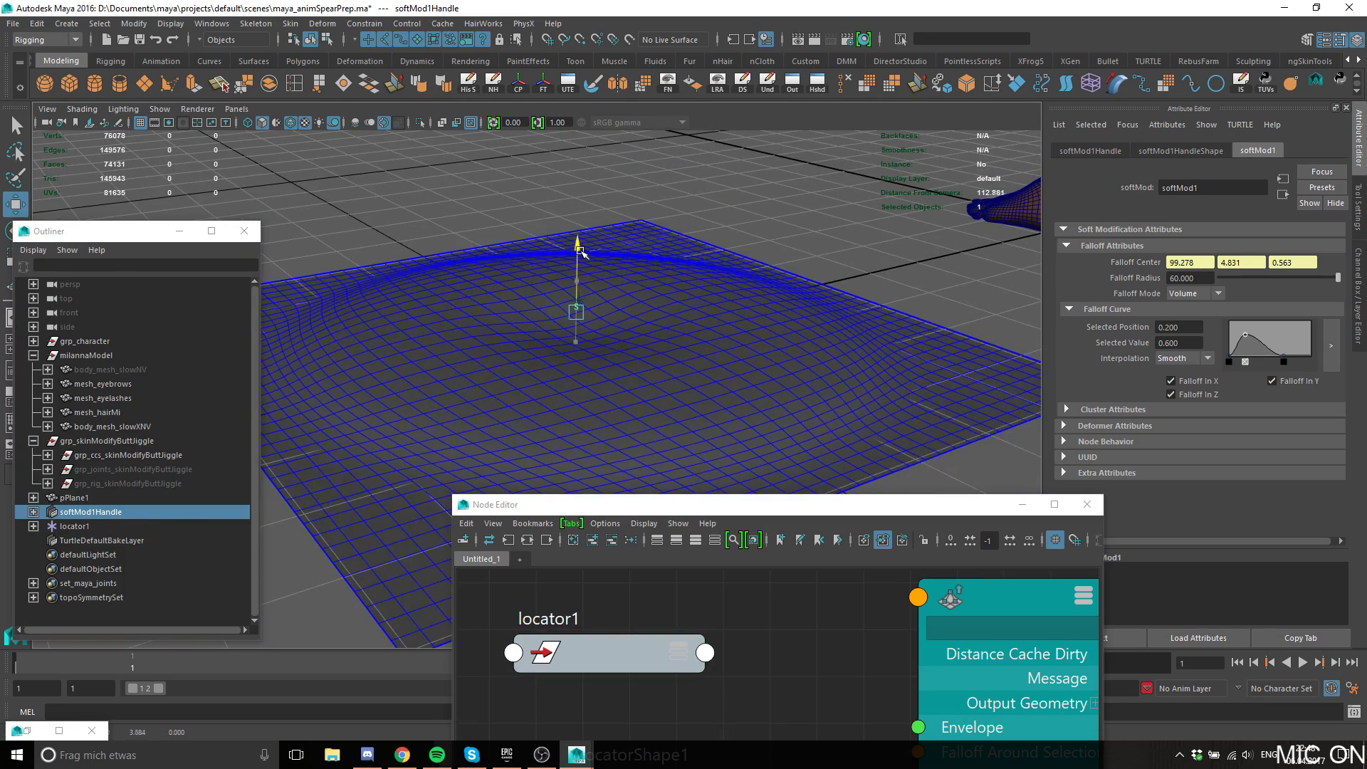
pyautogui.moveTo(579, 244); pyautogui.dragTo(580, 244)
pyautogui.keyDown('alt'); pyautogui.moveTo(581, 249); pyautogui.dragTo(702, 235); pyautogui.keyUp('alt')
# Move locator1 around under the raised bump, to about X 103.811, Y 0.349, Z 0.829.
pyautogui.click(80, 528)
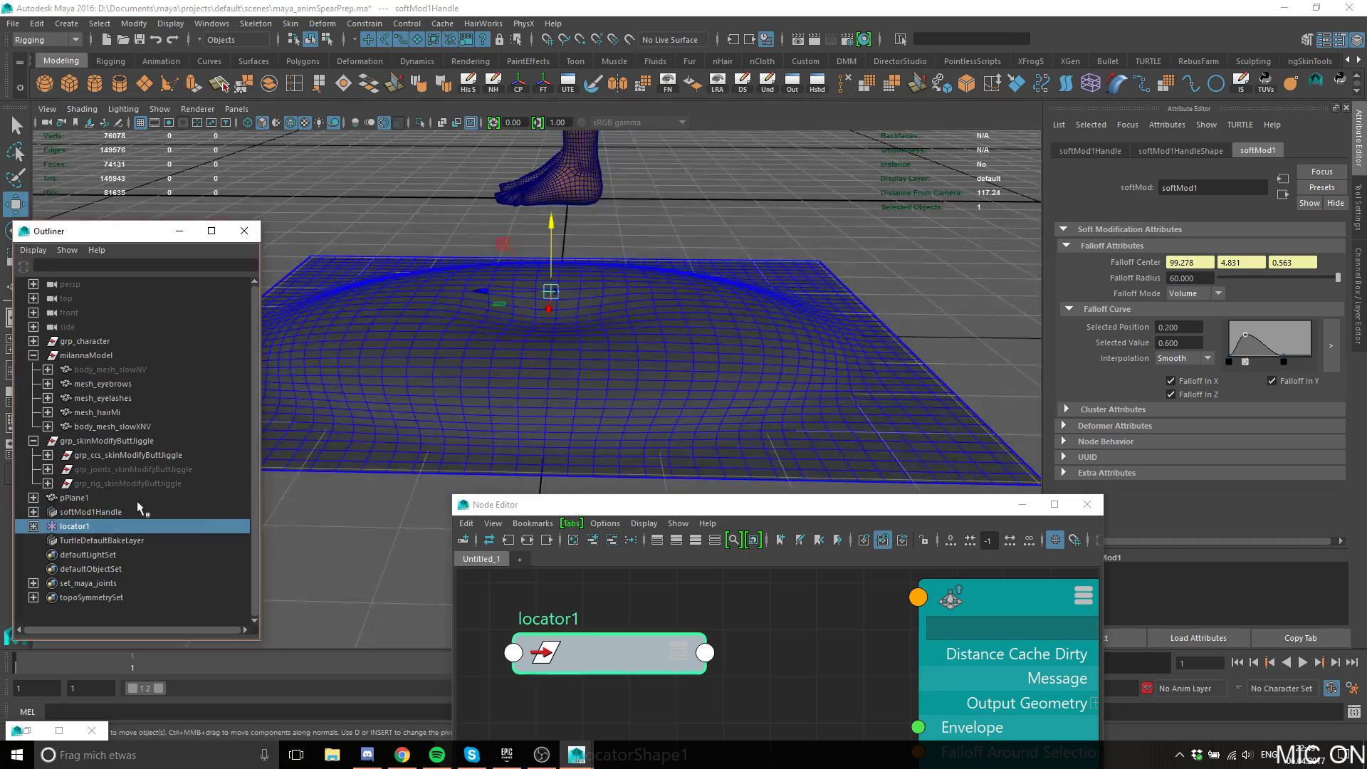
pyautogui.keyDown('alt'); pyautogui.moveTo(563, 210); pyautogui.dragTo(575, 322); pyautogui.keyUp('alt')
pyautogui.keyDown('alt'); pyautogui.moveTo(574, 322); pyautogui.dragTo(584, 297, button='middle'); pyautogui.keyUp('alt')
pyautogui.moveTo(513, 315); pyautogui.dragTo(763, 276)
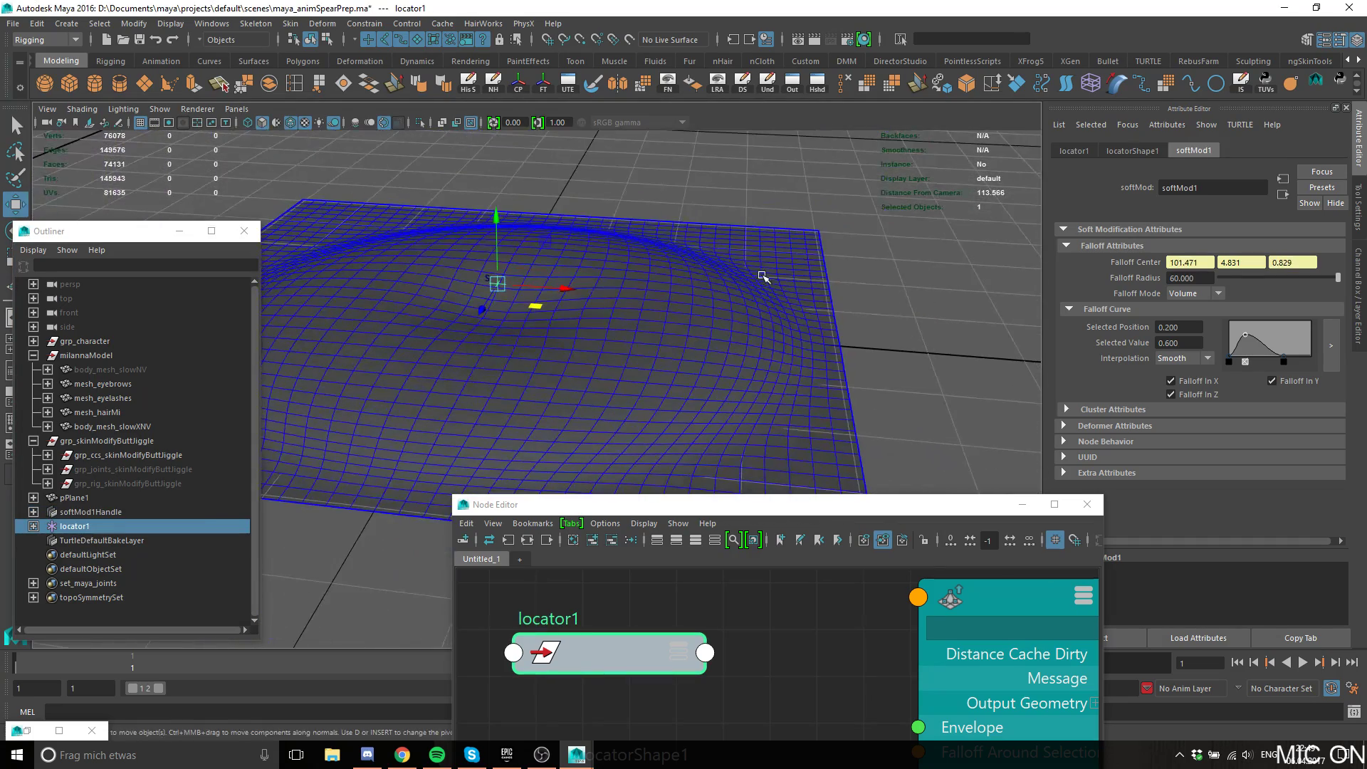
pyautogui.hotkey('ctrl', 'z')
pyautogui.moveTo(501, 262); pyautogui.dragTo(524, 237)
pyautogui.keyDown('alt'); pyautogui.moveTo(717, 209); pyautogui.dragTo(554, 200); pyautogui.keyUp('alt')
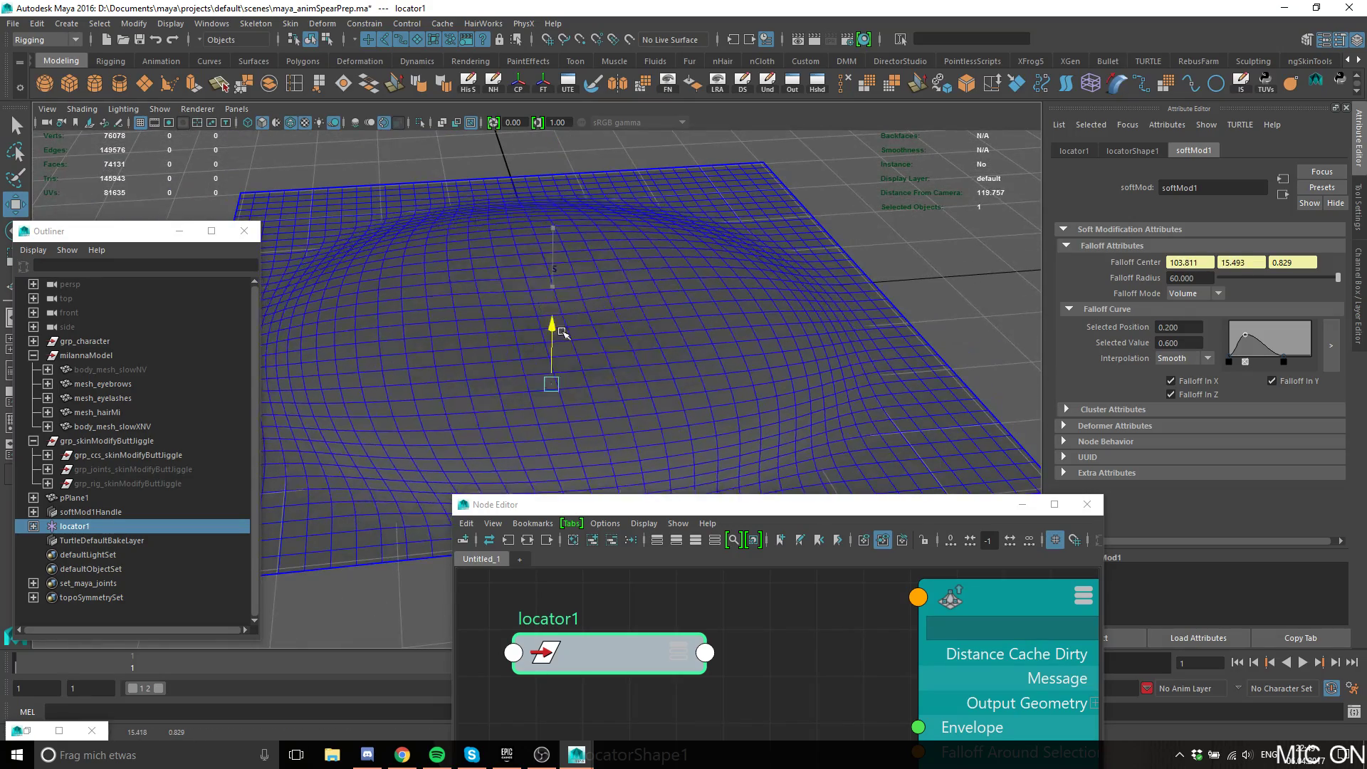
pyautogui.keyDown('alt'); pyautogui.moveTo(649, 265); pyautogui.dragTo(527, 254, button='right'); pyautogui.keyUp('alt')
pyautogui.keyDown('alt'); pyautogui.moveTo(527, 254); pyautogui.dragTo(726, 289); pyautogui.keyUp('alt')
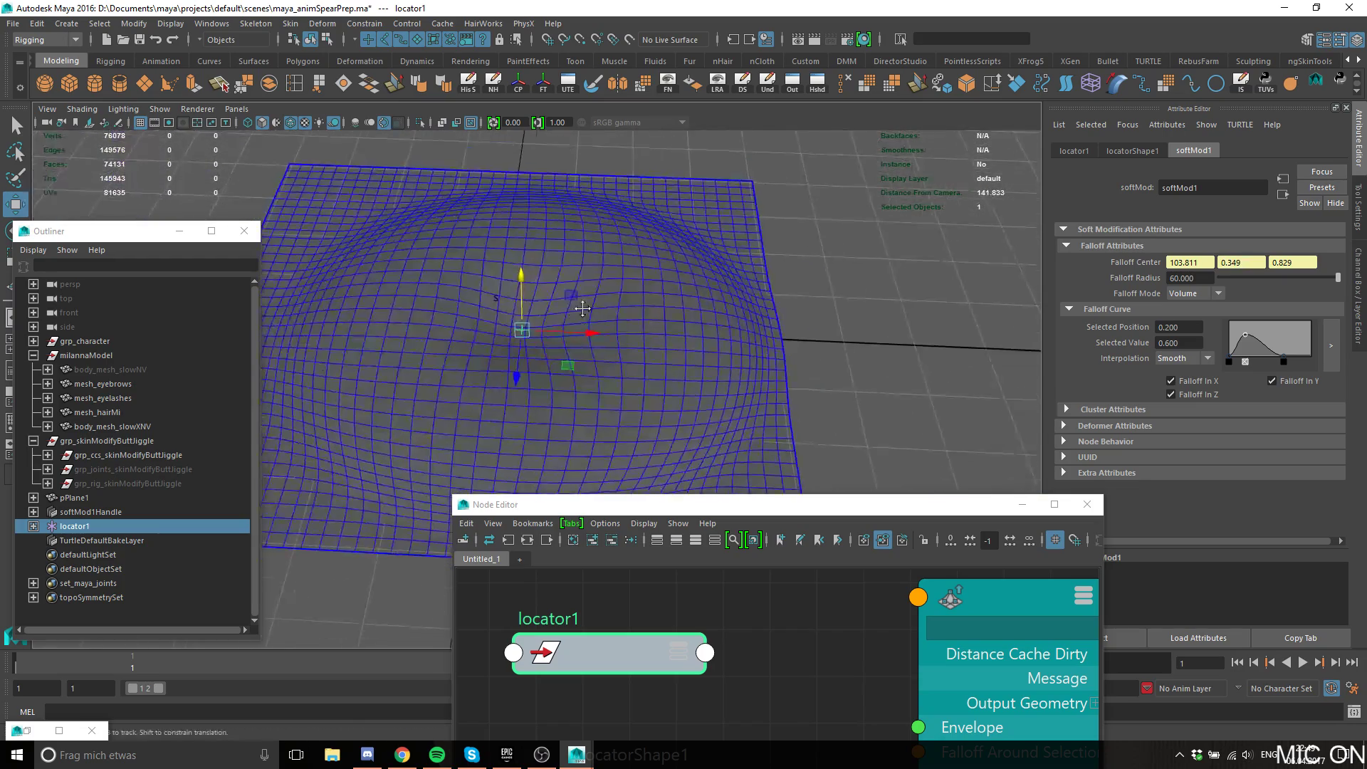
pyautogui.keyDown('alt'); pyautogui.moveTo(726, 288); pyautogui.dragTo(745, 260, button='middle'); pyautogui.keyUp('alt')
pyautogui.moveTo(609, 304)
pyautogui.mouseDown()
pyautogui.moveTo(540, 283)
pyautogui.moveTo(588, 292)
pyautogui.mouseUp()
# Clear the selection and show the character's rig control curves around the hips.
pyautogui.keyDown('alt'); pyautogui.moveTo(589, 285); pyautogui.dragTo(540, 189, button='right'); pyautogui.keyUp('alt')
pyautogui.keyDown('alt'); pyautogui.moveTo(541, 190); pyautogui.dragTo(595, 221); pyautogui.keyUp('alt')
pyautogui.click(595, 221)
pyautogui.keyDown('alt'); pyautogui.moveTo(595, 221); pyautogui.dragTo(660, 290, button='middle'); pyautogui.keyUp('alt')
pyautogui.keyDown('alt'); pyautogui.moveTo(661, 290); pyautogui.dragTo(498, 262); pyautogui.keyUp('alt')
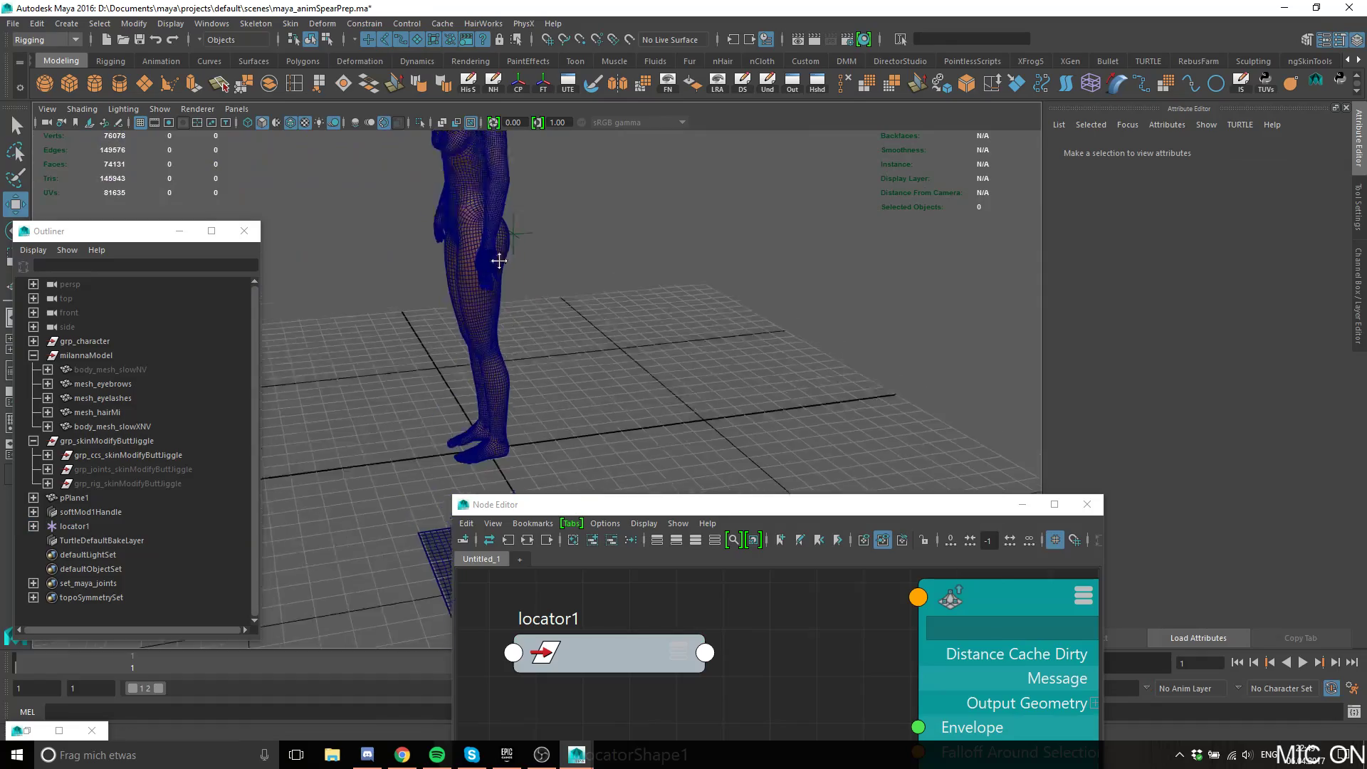
pyautogui.keyDown('alt'); pyautogui.moveTo(498, 263); pyautogui.dragTo(727, 384, button='right'); pyautogui.keyUp('alt')
pyautogui.hotkey('alt', '1')
pyautogui.keyDown('alt'); pyautogui.moveTo(726, 385); pyautogui.dragTo(711, 211); pyautogui.keyUp('alt')
pyautogui.keyDown('alt'); pyautogui.moveTo(727, 421); pyautogui.dragTo(745, 205, button='middle'); pyautogui.keyUp('alt')
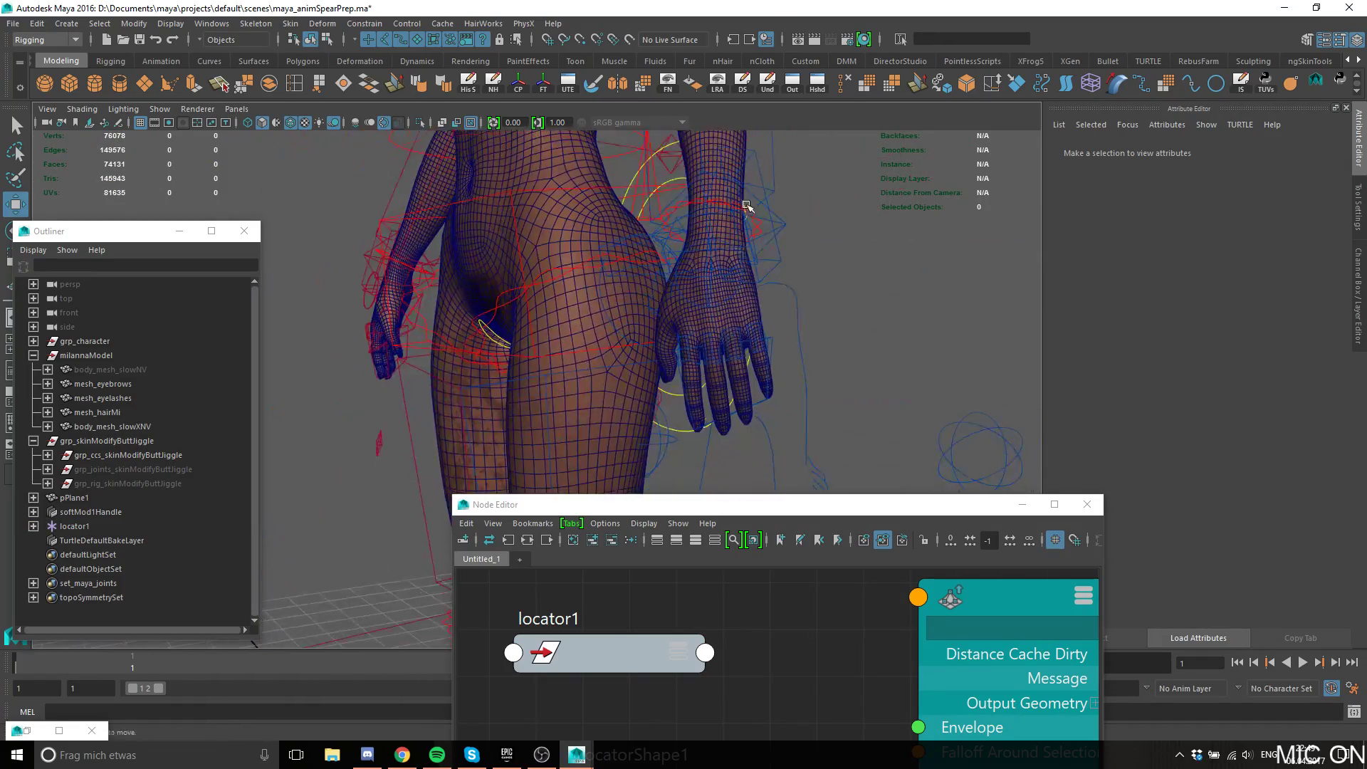
# Select the cc_jDrv_skinModifyButtJiggle control, display its channels, and highlight Param A through Value C.
pyautogui.keyDown('alt'); pyautogui.moveTo(745, 204); pyautogui.dragTo(619, 281); pyautogui.keyUp('alt')
pyautogui.keyDown('alt'); pyautogui.moveTo(619, 280); pyautogui.dragTo(586, 309, button='middle'); pyautogui.keyUp('alt')
pyautogui.keyDown('alt'); pyautogui.moveTo(586, 309); pyautogui.dragTo(701, 212, button='right'); pyautogui.keyUp('alt')
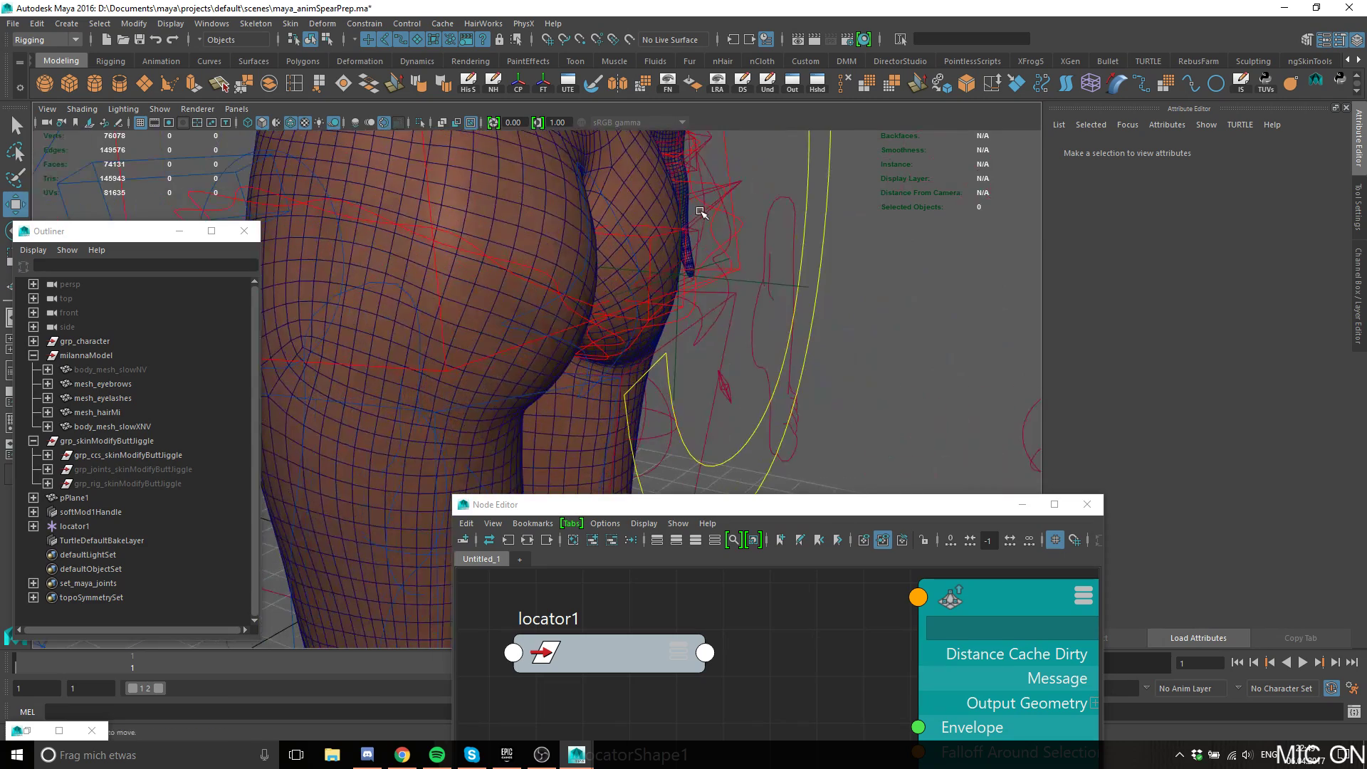
pyautogui.click(666, 231)
pyautogui.keyDown('alt'); pyautogui.moveTo(666, 232); pyautogui.dragTo(680, 328); pyautogui.keyUp('alt')
pyautogui.hotkey('ctrl', 'a')
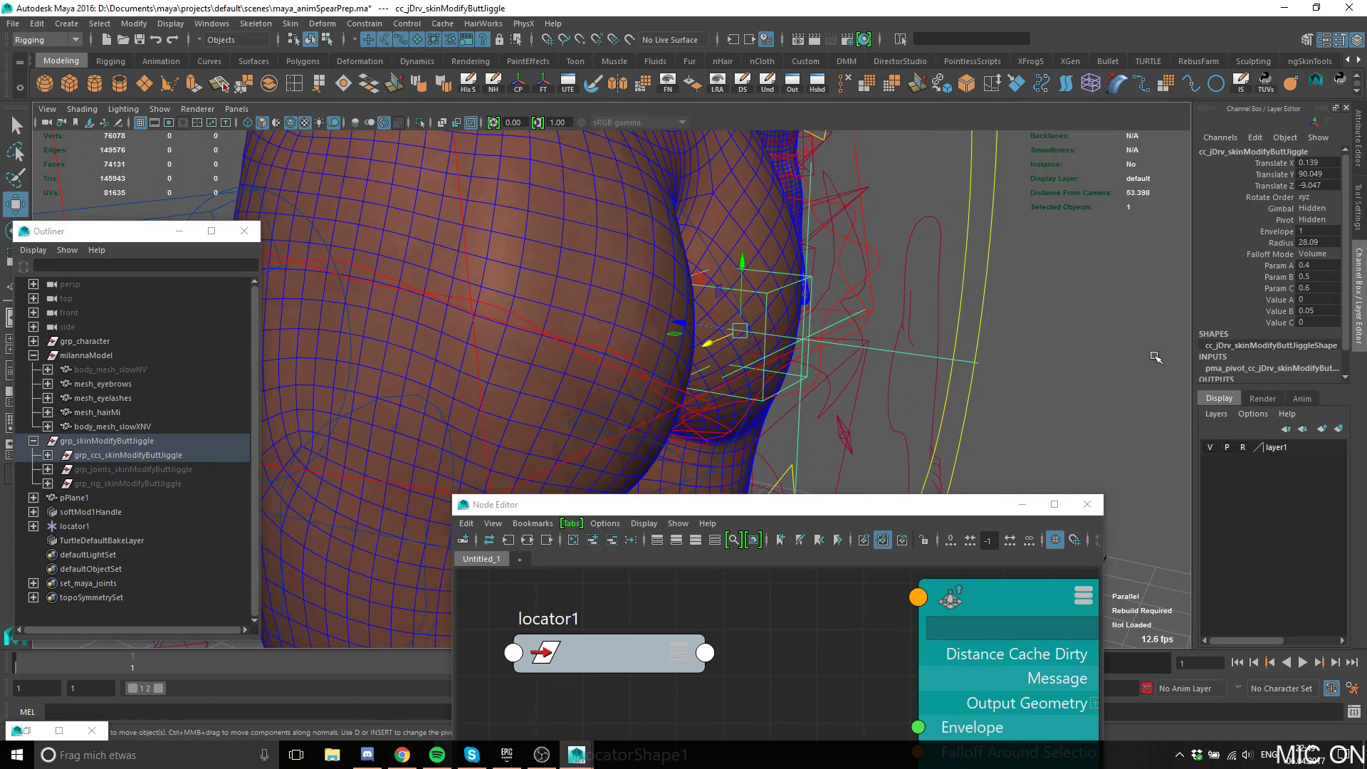
pyautogui.moveTo(1282, 269); pyautogui.dragTo(1277, 327)
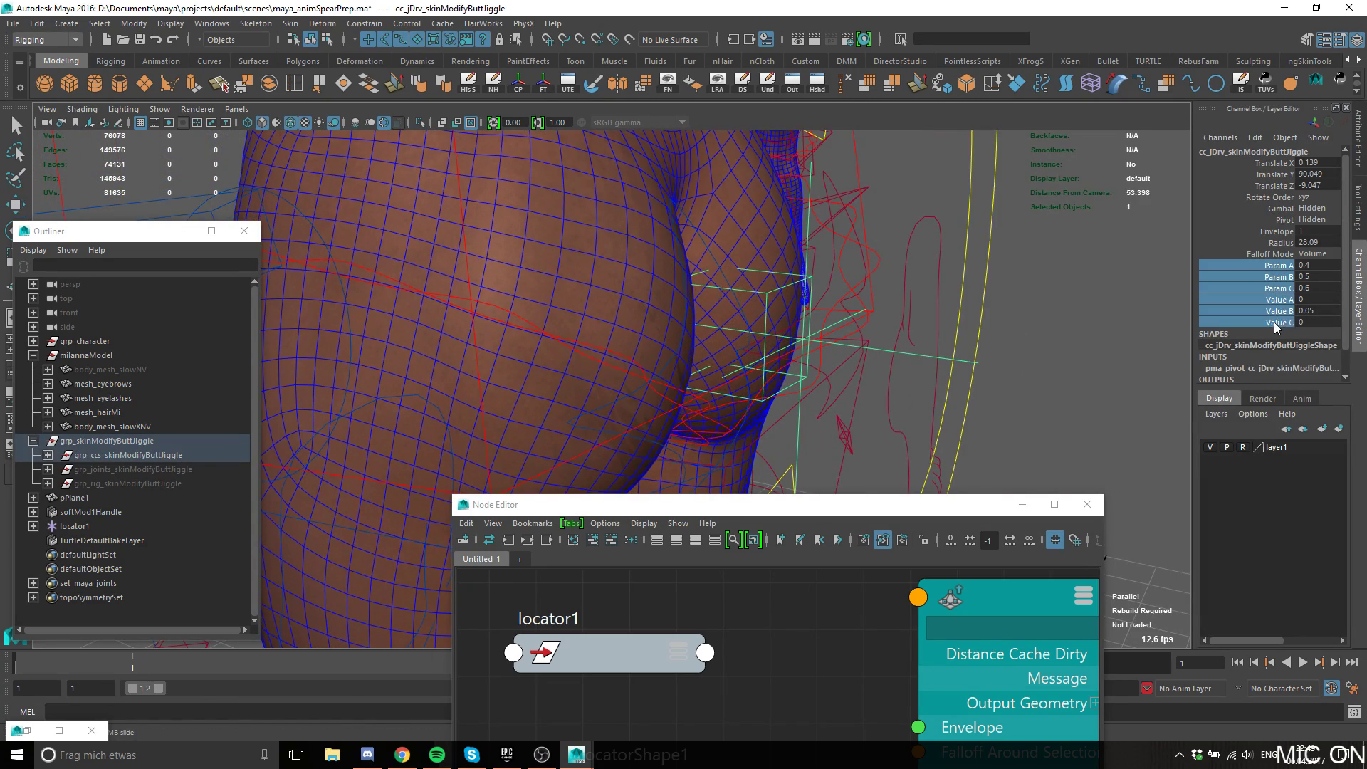
# Graph the jiggle control's output connections in the Node Editor and raise its window to expose the network.
pyautogui.keyDown('alt'); pyautogui.moveTo(707, 272); pyautogui.dragTo(1073, 362); pyautogui.keyUp('alt')
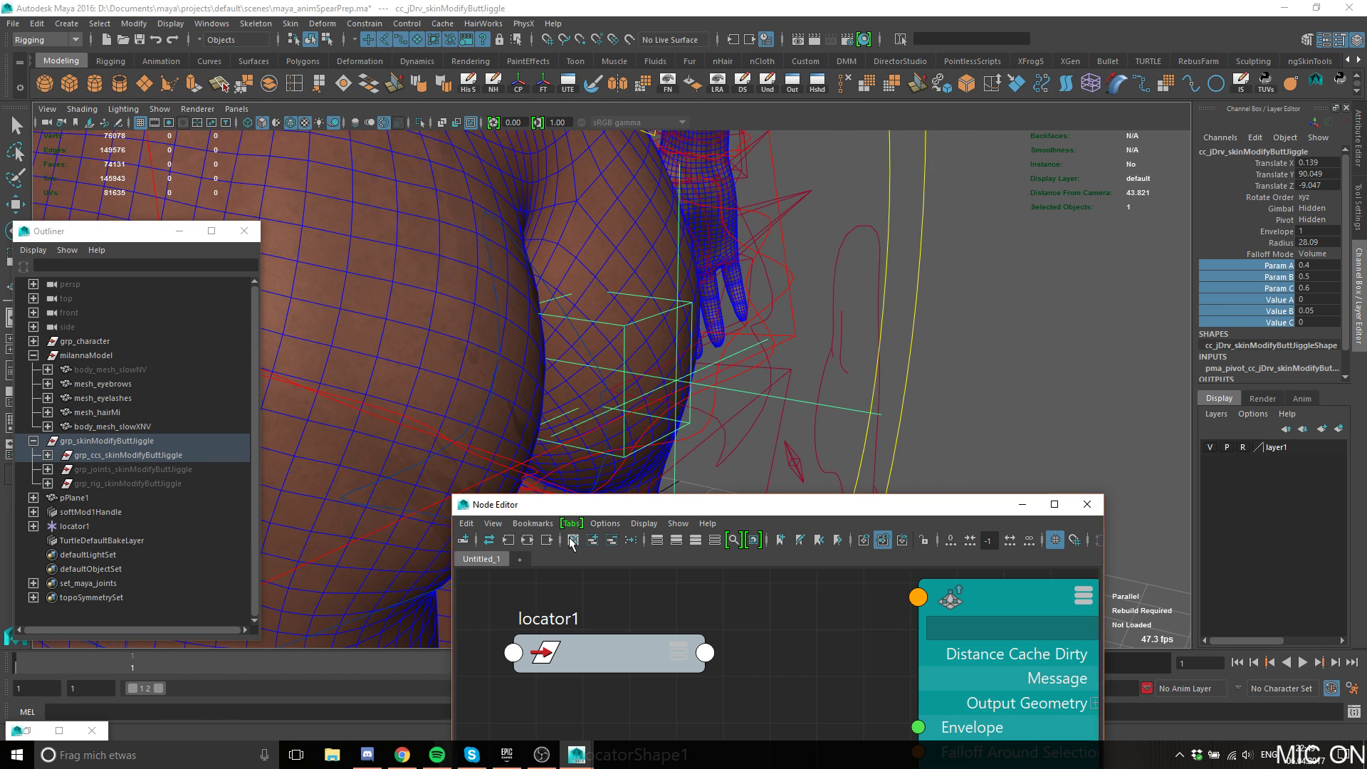
pyautogui.click(547, 540)
pyautogui.moveTo(635, 510); pyautogui.dragTo(626, 242)
pyautogui.keyDown('alt'); pyautogui.moveTo(687, 569); pyautogui.dragTo(714, 528, button='middle'); pyautogui.keyUp('alt')
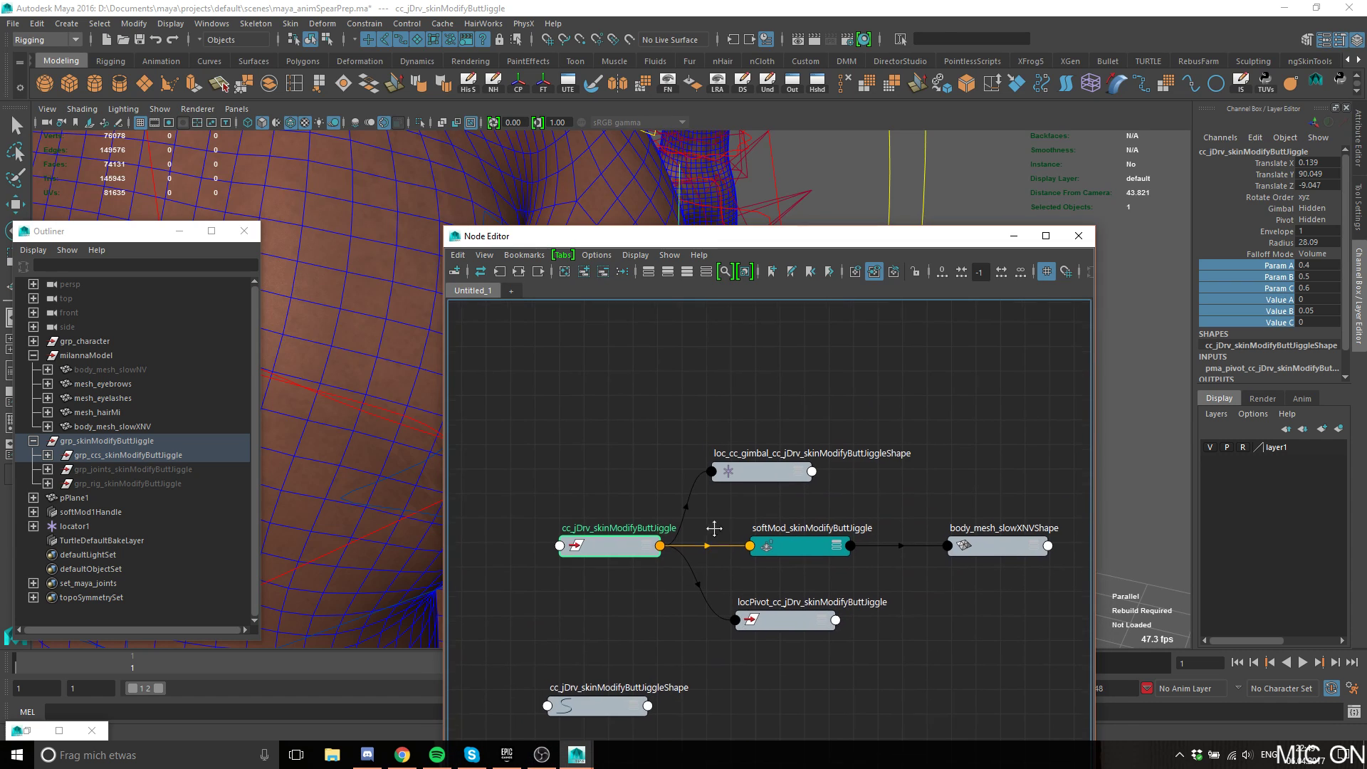
# Show the connected attributes on the jiggle control and softMod nodes, and spread the surrounding nodes apart.
pyautogui.press('3')
pyautogui.moveTo(630, 611); pyautogui.dragTo(614, 494)
pyautogui.press('2')
pyautogui.moveTo(585, 564); pyautogui.dragTo(527, 551)
pyautogui.keyDown('alt'); pyautogui.moveTo(703, 489); pyautogui.dragTo(755, 517, button='right'); pyautogui.keyUp('alt')
pyautogui.moveTo(773, 469); pyautogui.dragTo(780, 323)
pyautogui.click(834, 555)
pyautogui.press('2')
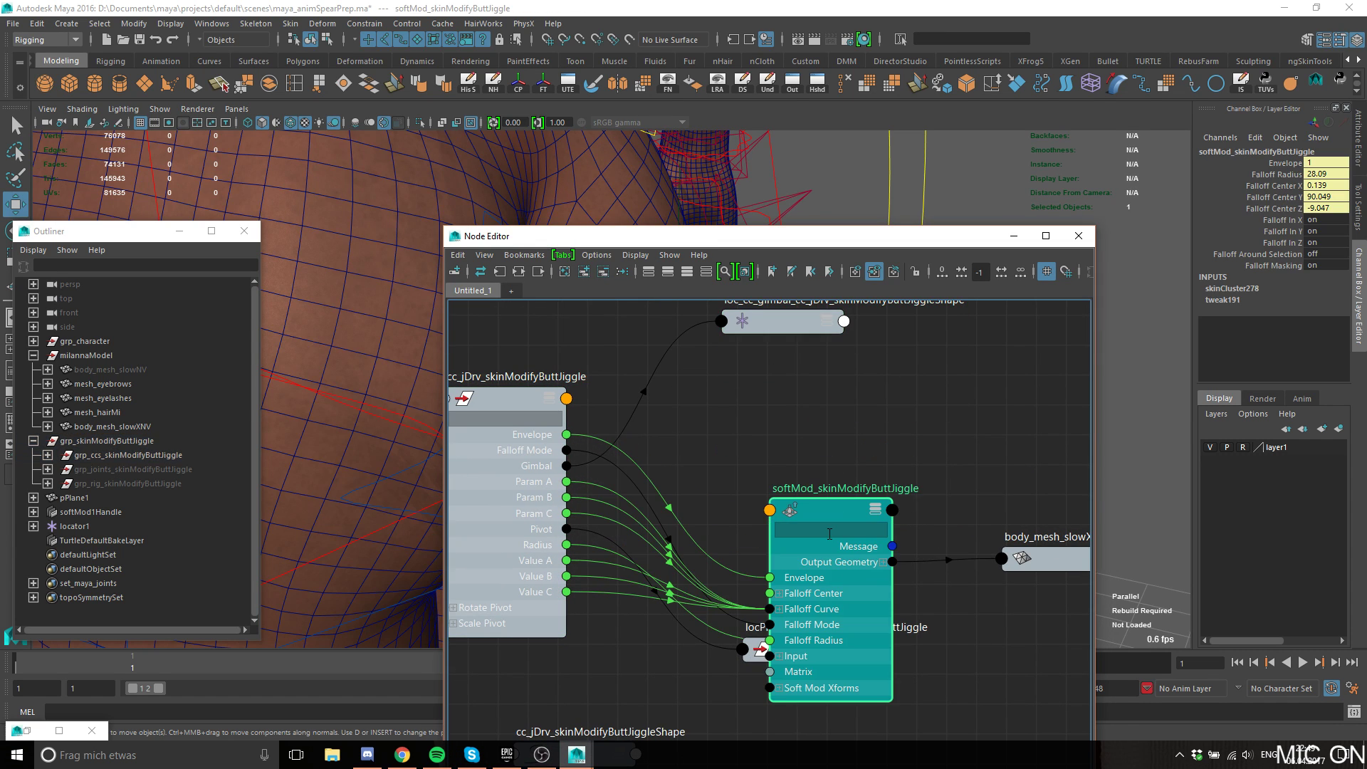
# Align the softMod node beside the control, place the locPivot node below it, and expand its Falloff Curve attribute.
pyautogui.moveTo(831, 599); pyautogui.dragTo(842, 497)
pyautogui.moveTo(813, 641); pyautogui.dragTo(822, 658)
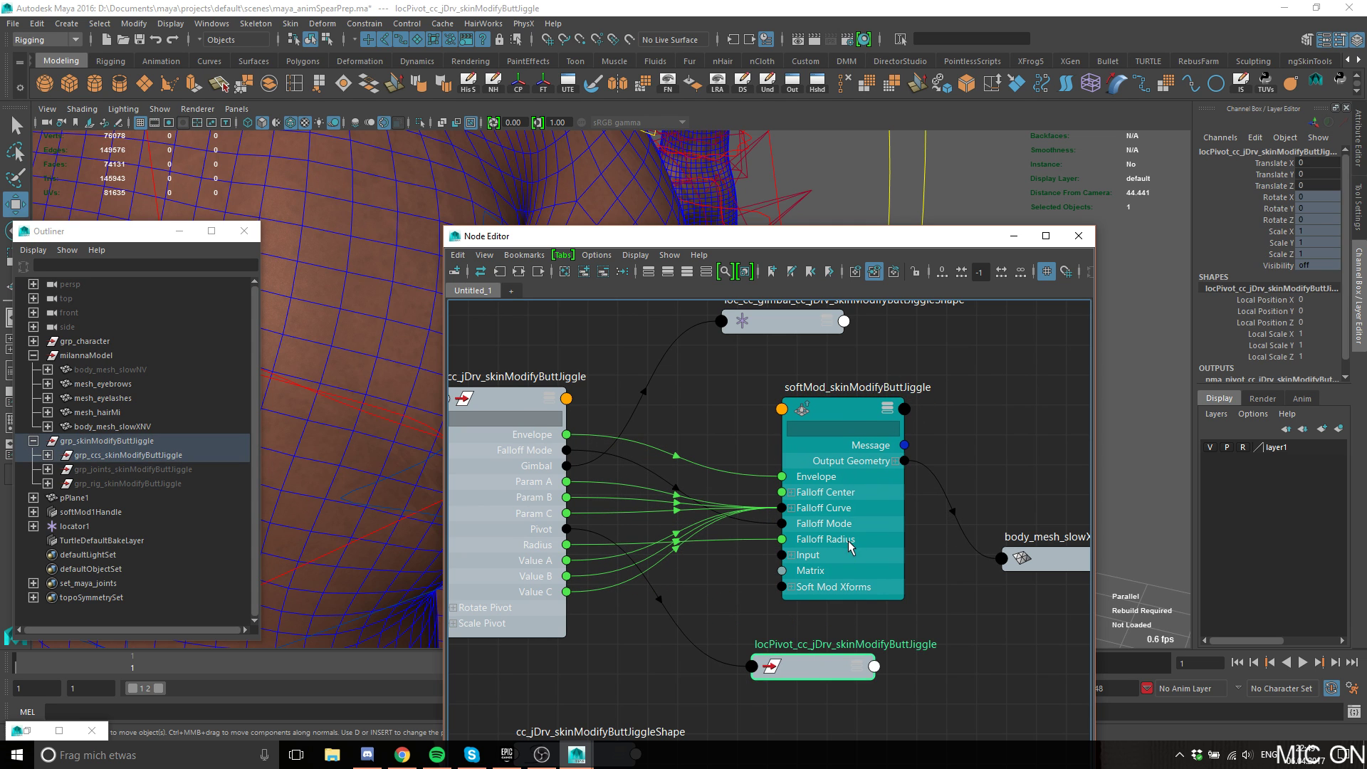
pyautogui.moveTo(829, 509); pyautogui.dragTo(832, 500)
pyautogui.moveTo(544, 439); pyautogui.dragTo(583, 442, button='middle')
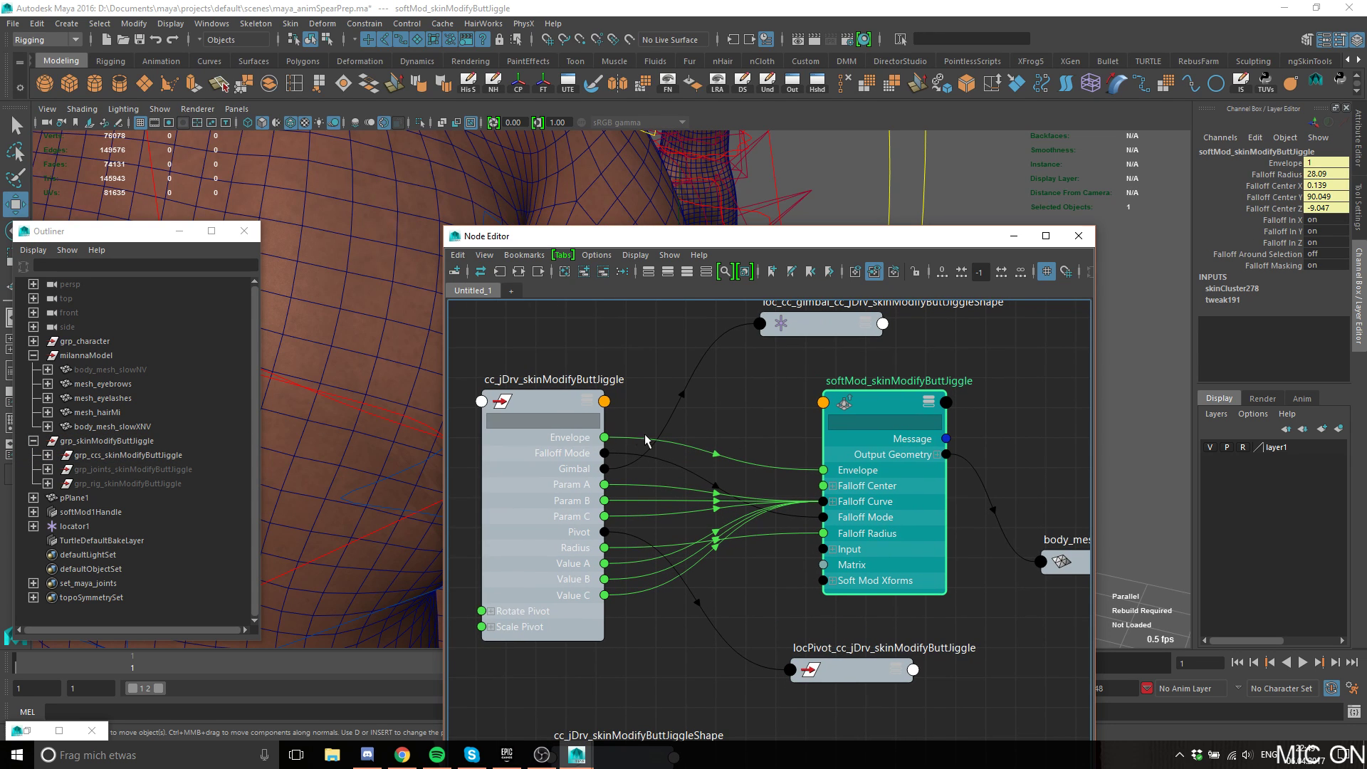
pyautogui.moveTo(883, 461); pyautogui.dragTo(889, 463)
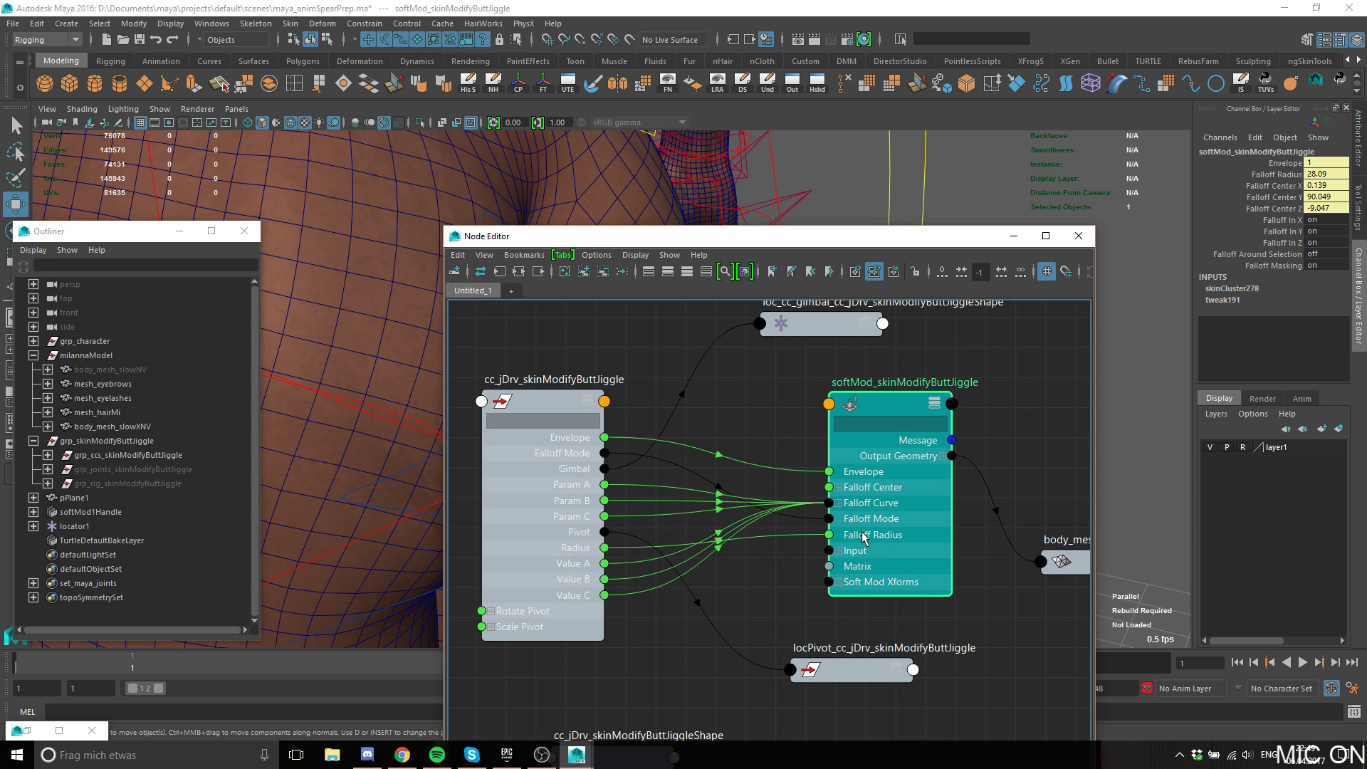
pyautogui.click(839, 502)
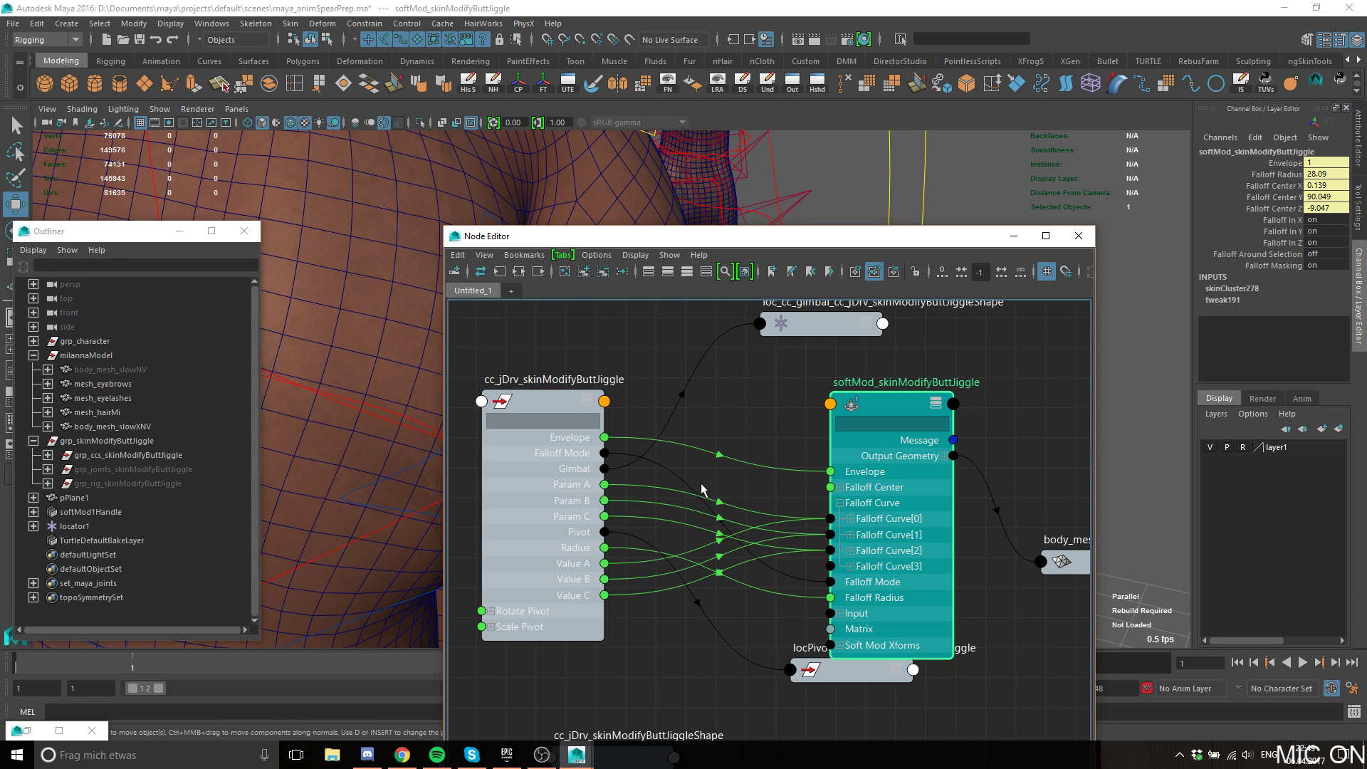
# Move the Node Editor clear of the model and set the jiggle control's Falloff Mode to Surface.
pyautogui.click(579, 458)
pyautogui.click(1288, 256)
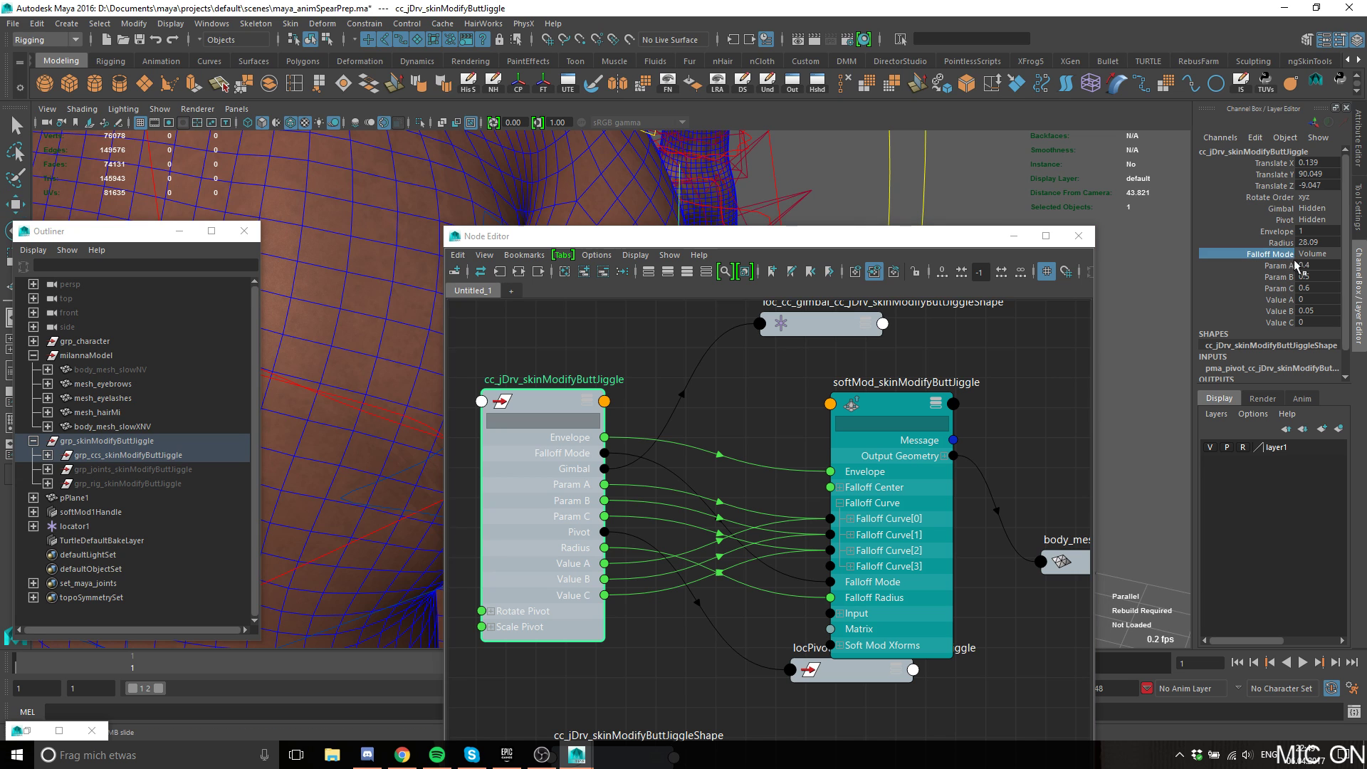
pyautogui.click(1314, 255)
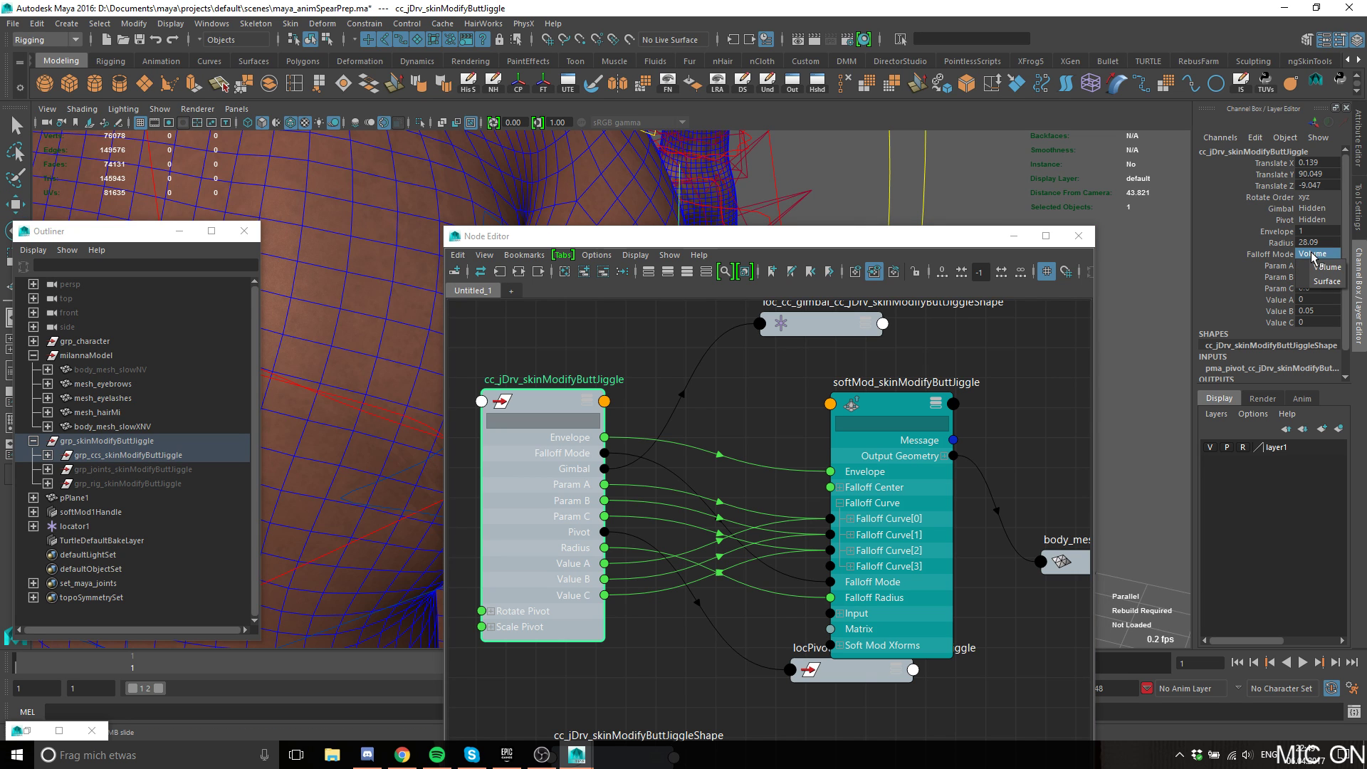
pyautogui.click(836, 245)
pyautogui.moveTo(920, 242); pyautogui.dragTo(1000, 526)
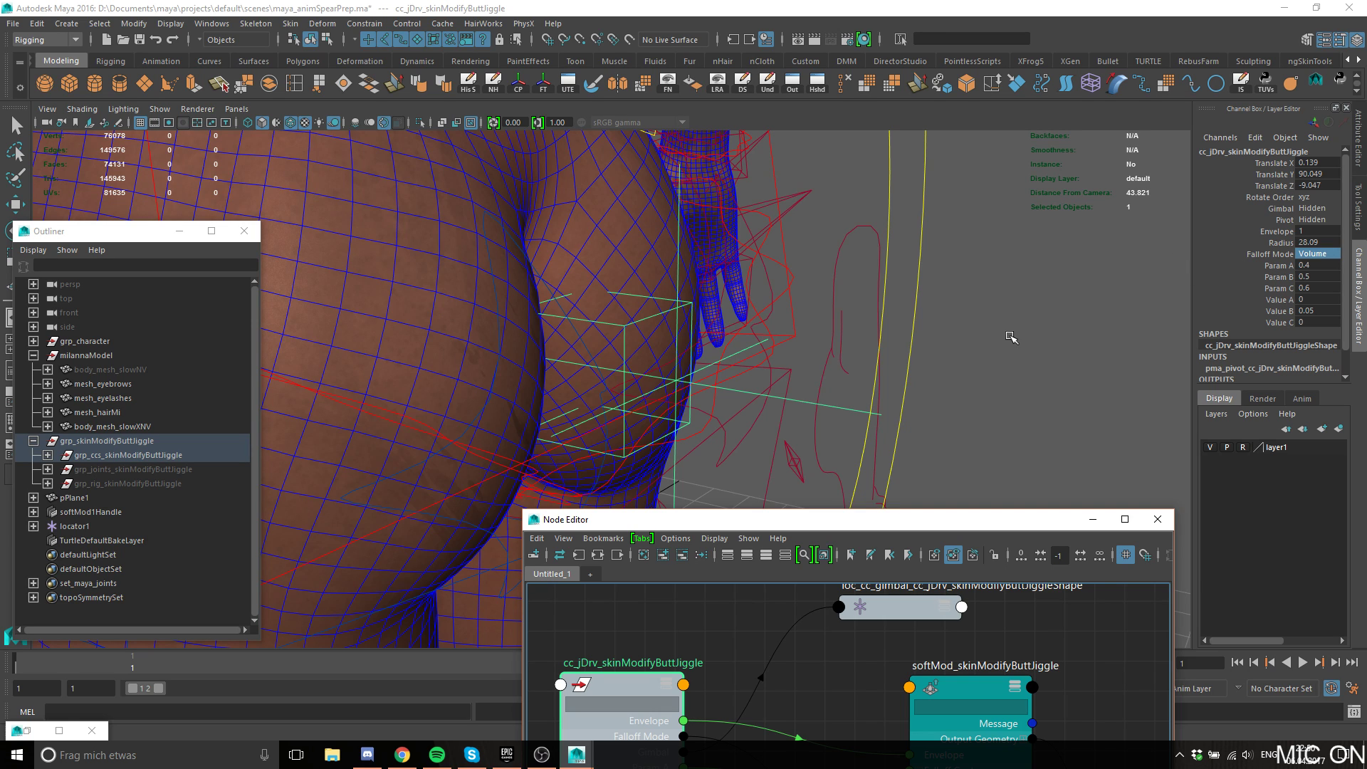
pyautogui.click(1316, 254)
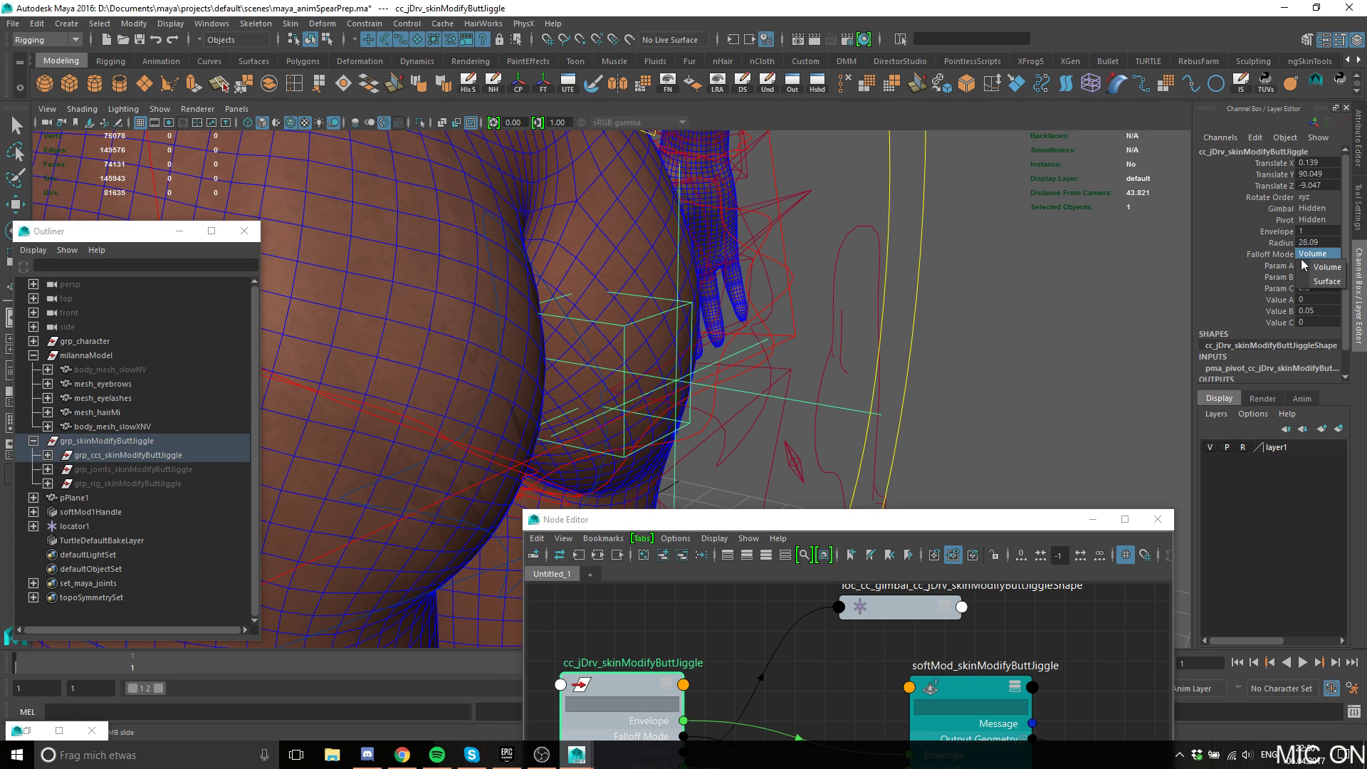
pyautogui.click(1329, 281)
pyautogui.click(1359, 214)
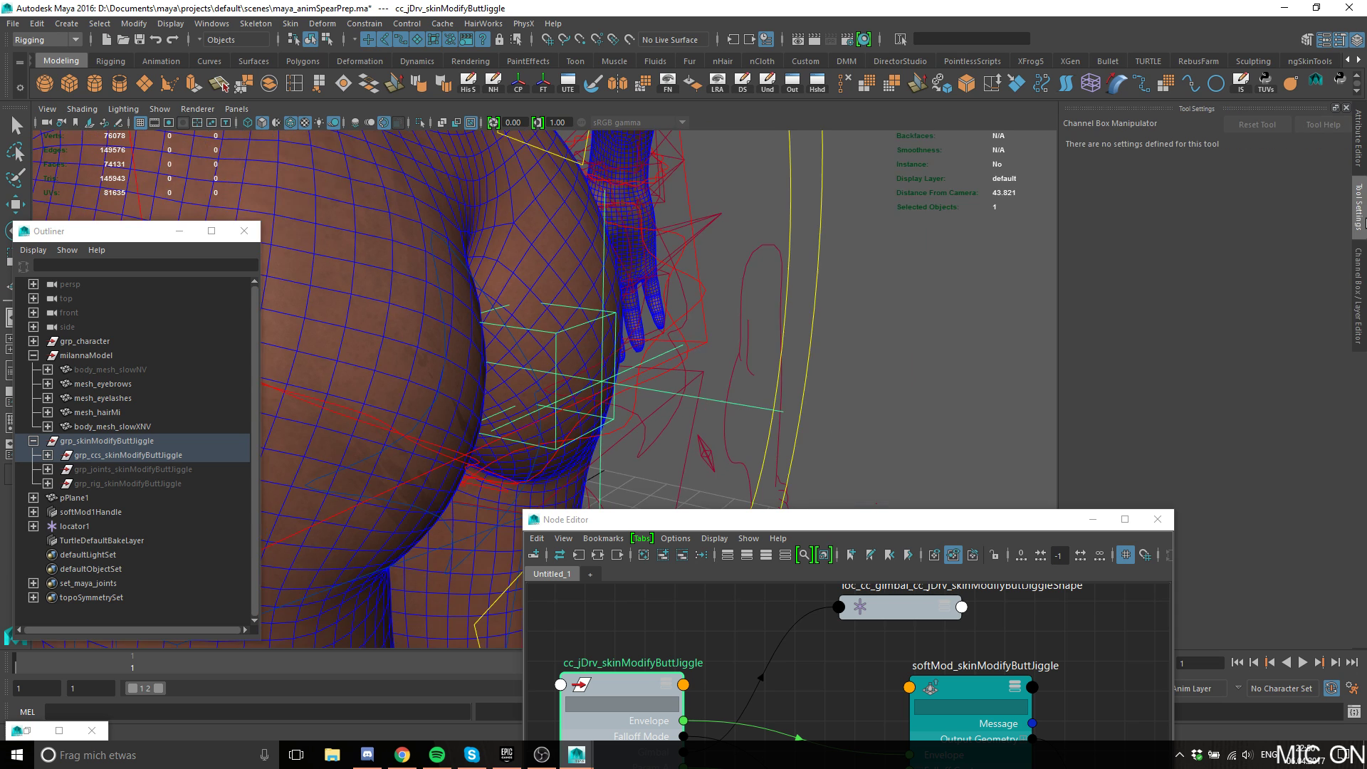
# Check the Move tool's soft selection falloff modes and return to the jiggle control's attributes.
pyautogui.keyDown('alt'); pyautogui.moveTo(749, 343); pyautogui.dragTo(775, 333); pyautogui.keyUp('alt')
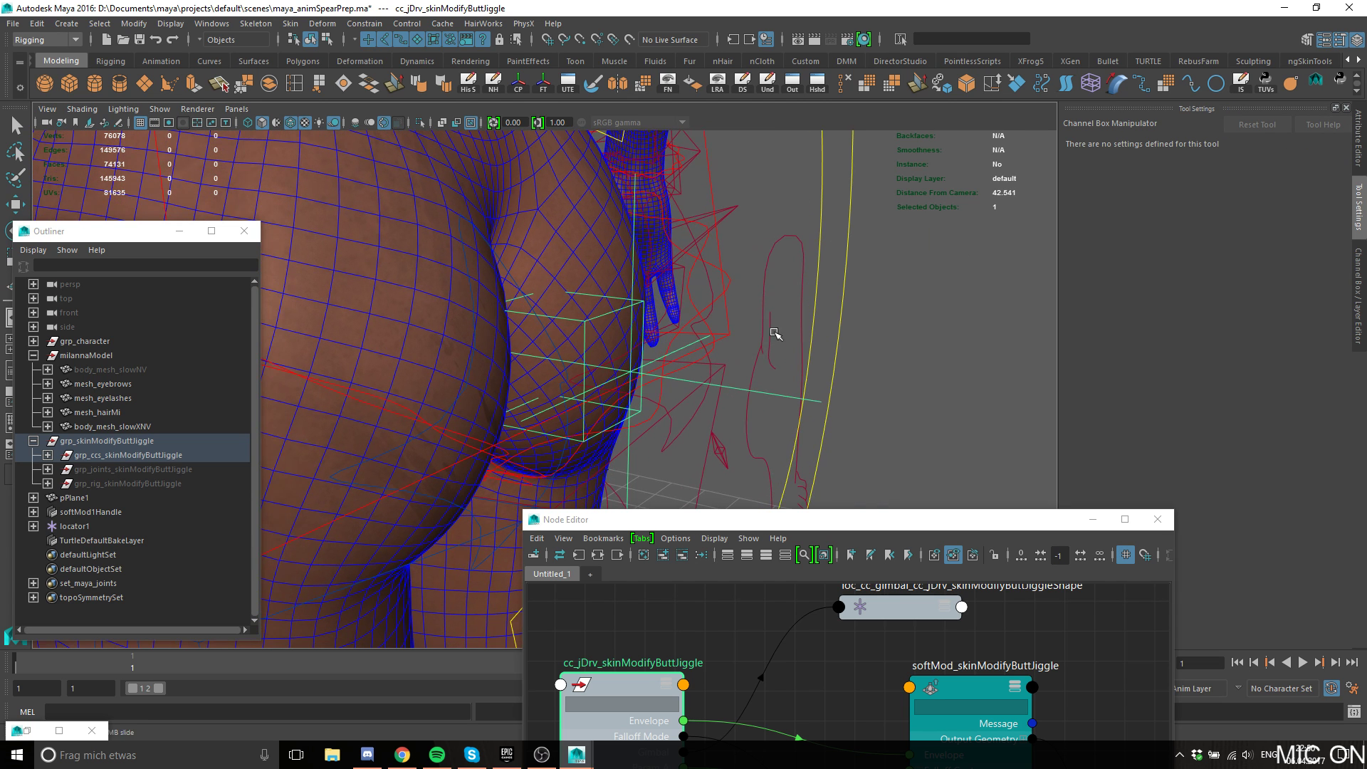
pyautogui.press('w')
pyautogui.click(1115, 384)
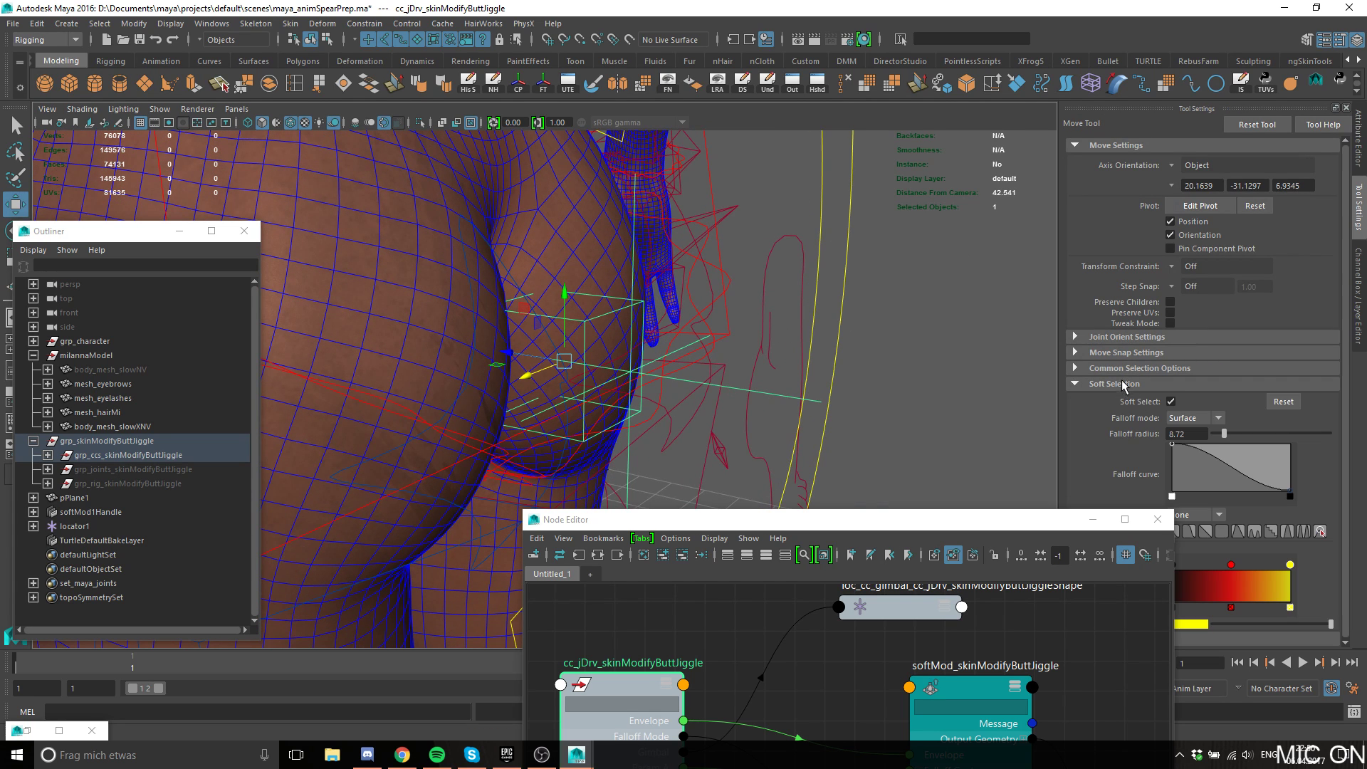
pyautogui.click(1206, 420)
pyautogui.click(1199, 448)
pyautogui.keyDown('alt'); pyautogui.moveTo(788, 339); pyautogui.dragTo(601, 336, button='right'); pyautogui.keyUp('alt')
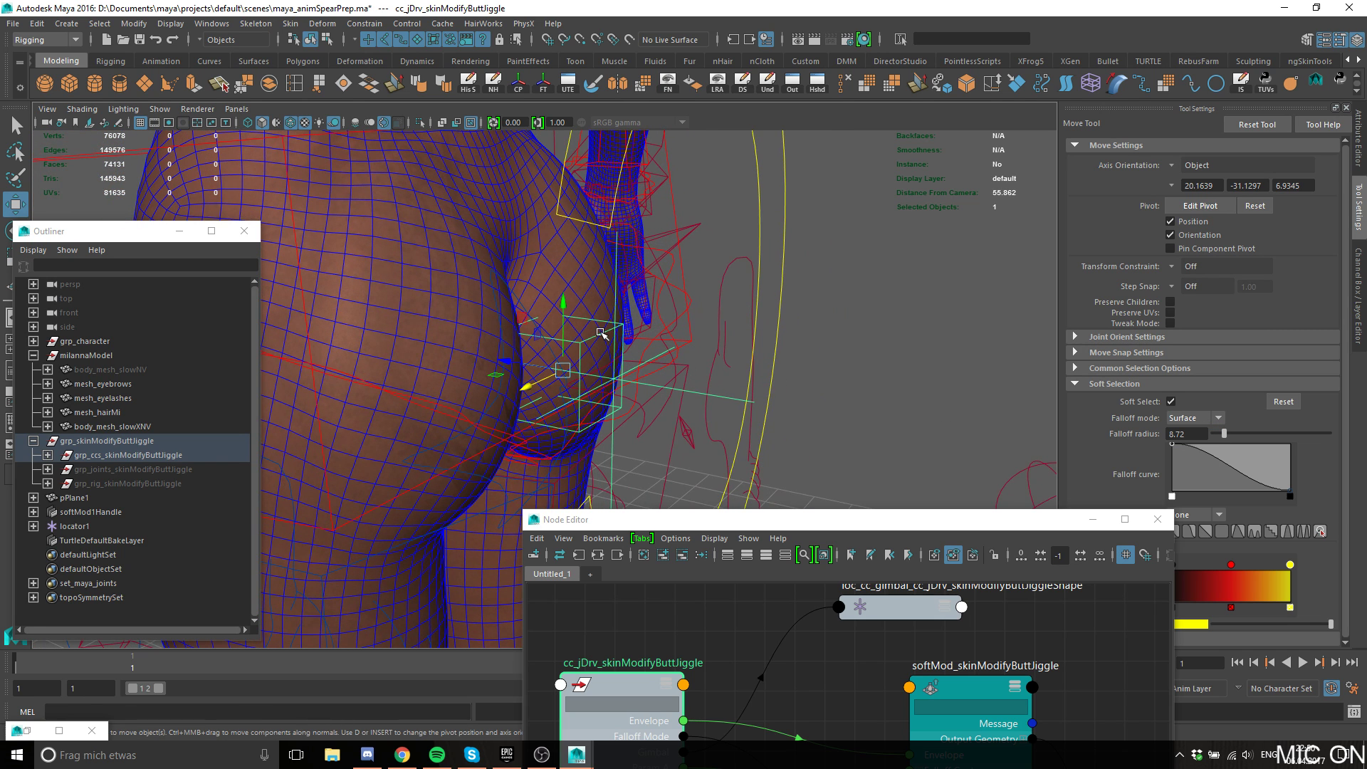
pyautogui.hotkey('ctrl', 'a')
pyautogui.hotkey('ctrl', 'a')
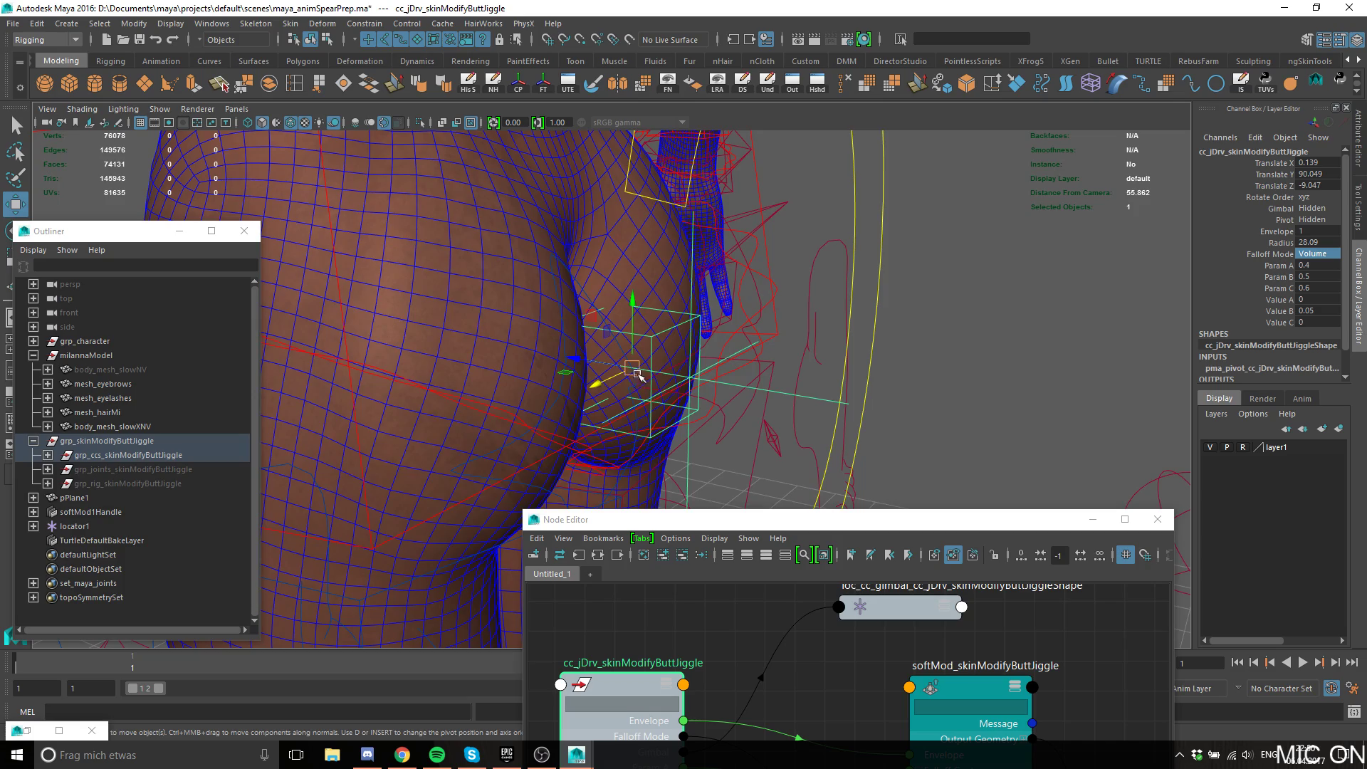
# Move the jiggle control from the buttock up to the middle of the back and hide the rig curves in the viewport.
pyautogui.moveTo(637, 374); pyautogui.dragTo(664, 223)
pyautogui.keyDown('alt'); pyautogui.moveTo(664, 224); pyautogui.dragTo(568, 318, button='right'); pyautogui.keyUp('alt')
pyautogui.hotkey('alt', '1')
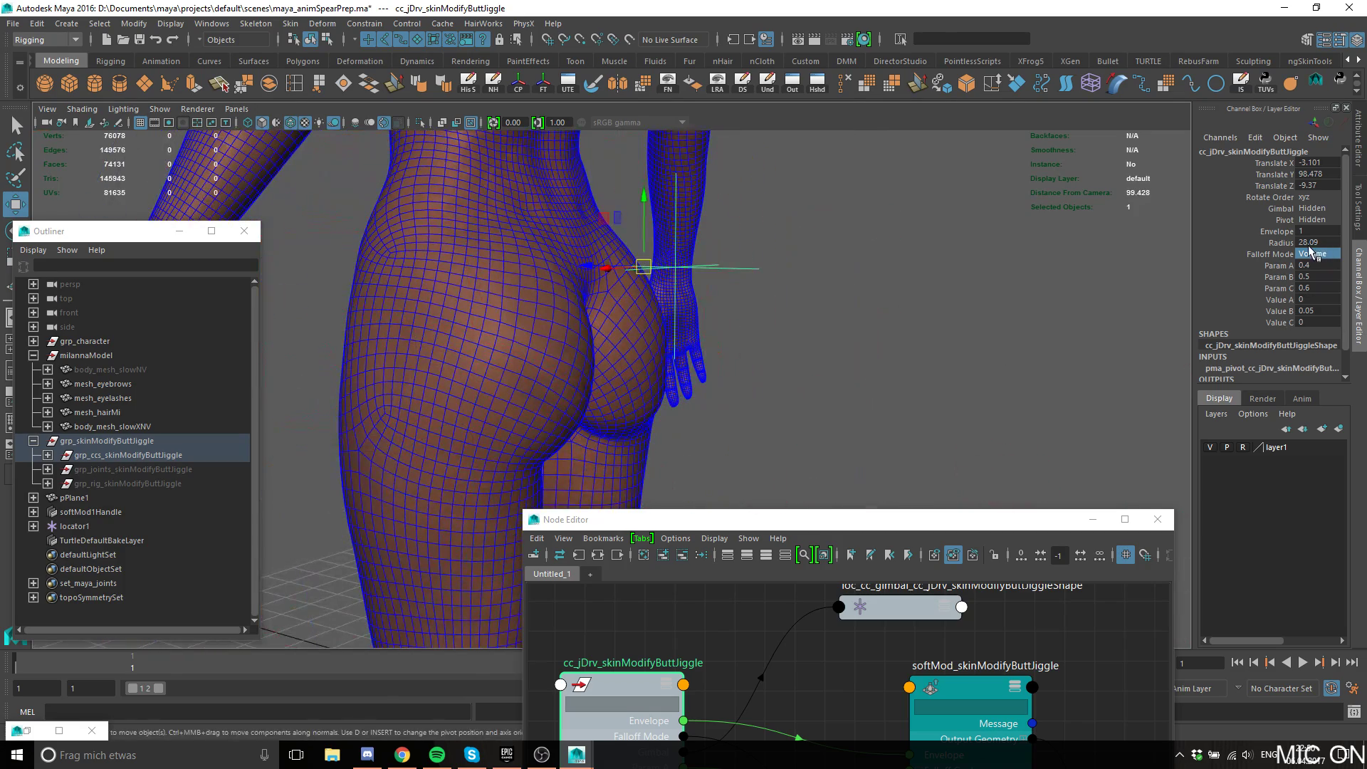
pyautogui.keyDown('alt'); pyautogui.moveTo(891, 260); pyautogui.dragTo(767, 336); pyautogui.keyUp('alt')
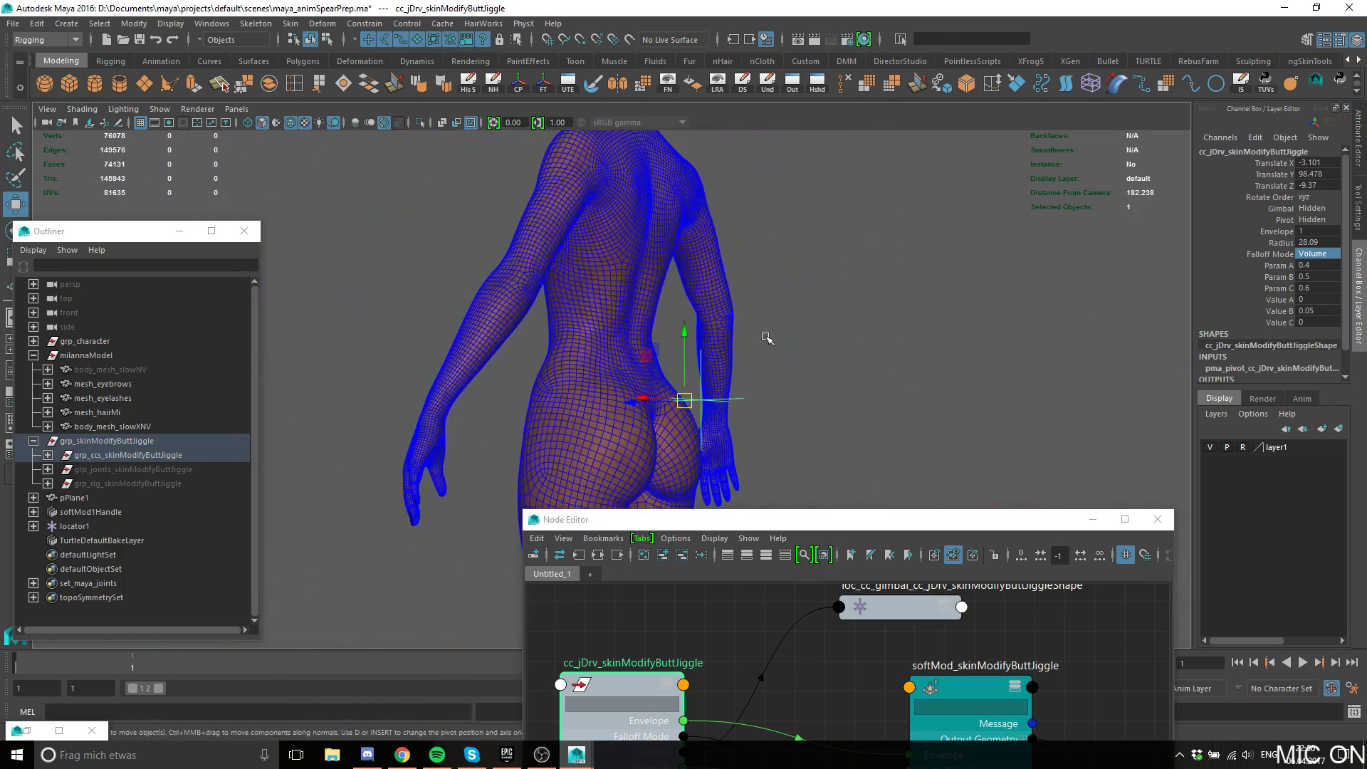
pyautogui.moveTo(820, 392); pyautogui.dragTo(833, 272, button='middle')
# Set the jiggle control's Falloff Mode to Surface and move the control down to the character's left hip.
pyautogui.click(1317, 254)
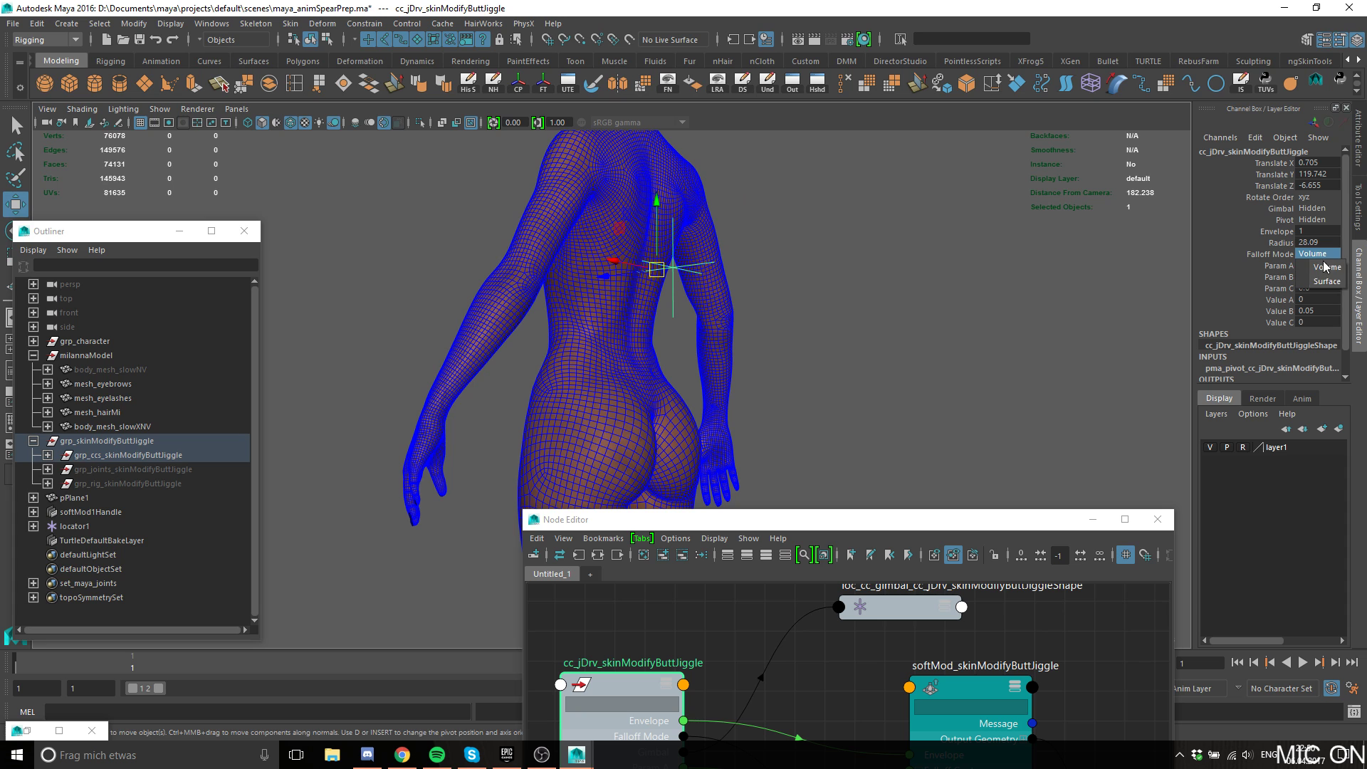
pyautogui.click(1323, 284)
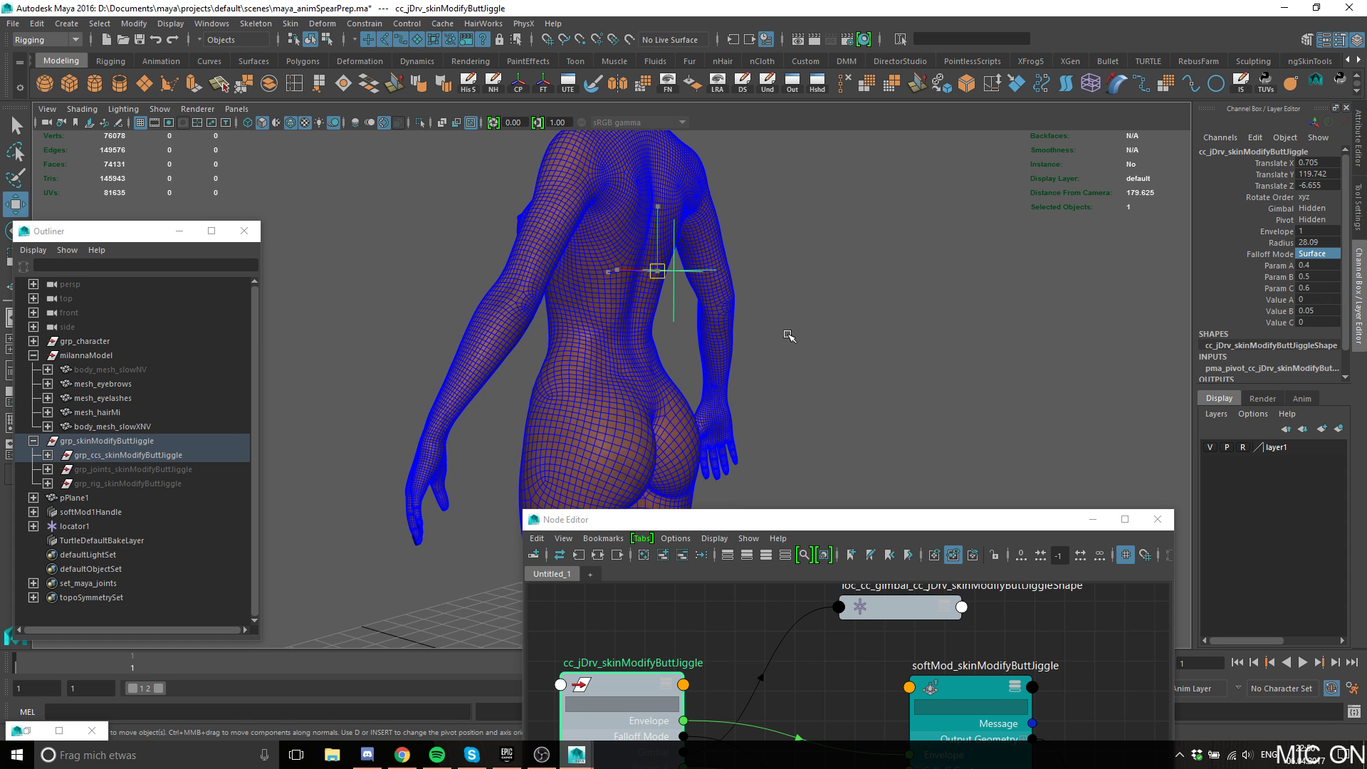
pyautogui.moveTo(780, 246); pyautogui.dragTo(712, 431, button='middle')
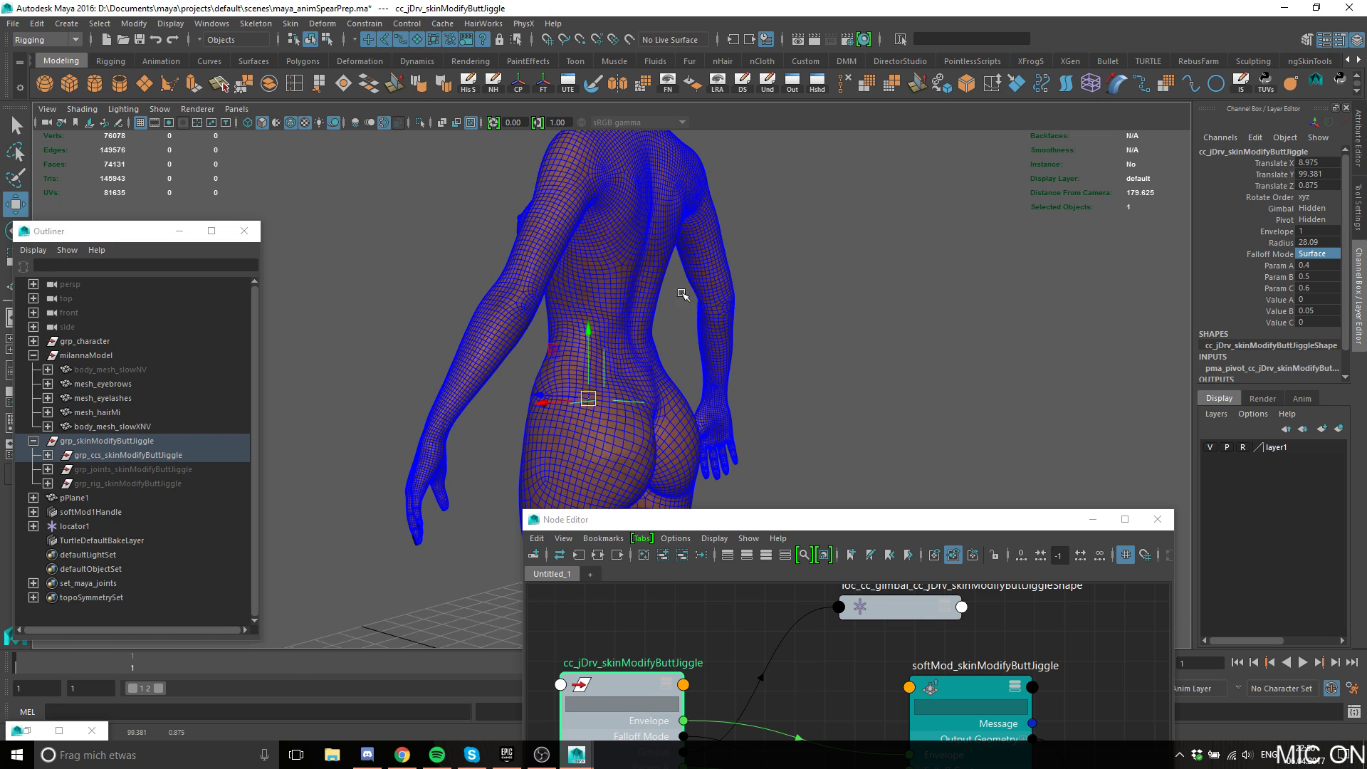
pyautogui.keyDown('alt'); pyautogui.moveTo(683, 293); pyautogui.dragTo(585, 279); pyautogui.keyUp('alt')
pyautogui.keyDown('alt'); pyautogui.moveTo(695, 387); pyautogui.dragTo(656, 430); pyautogui.keyUp('alt')
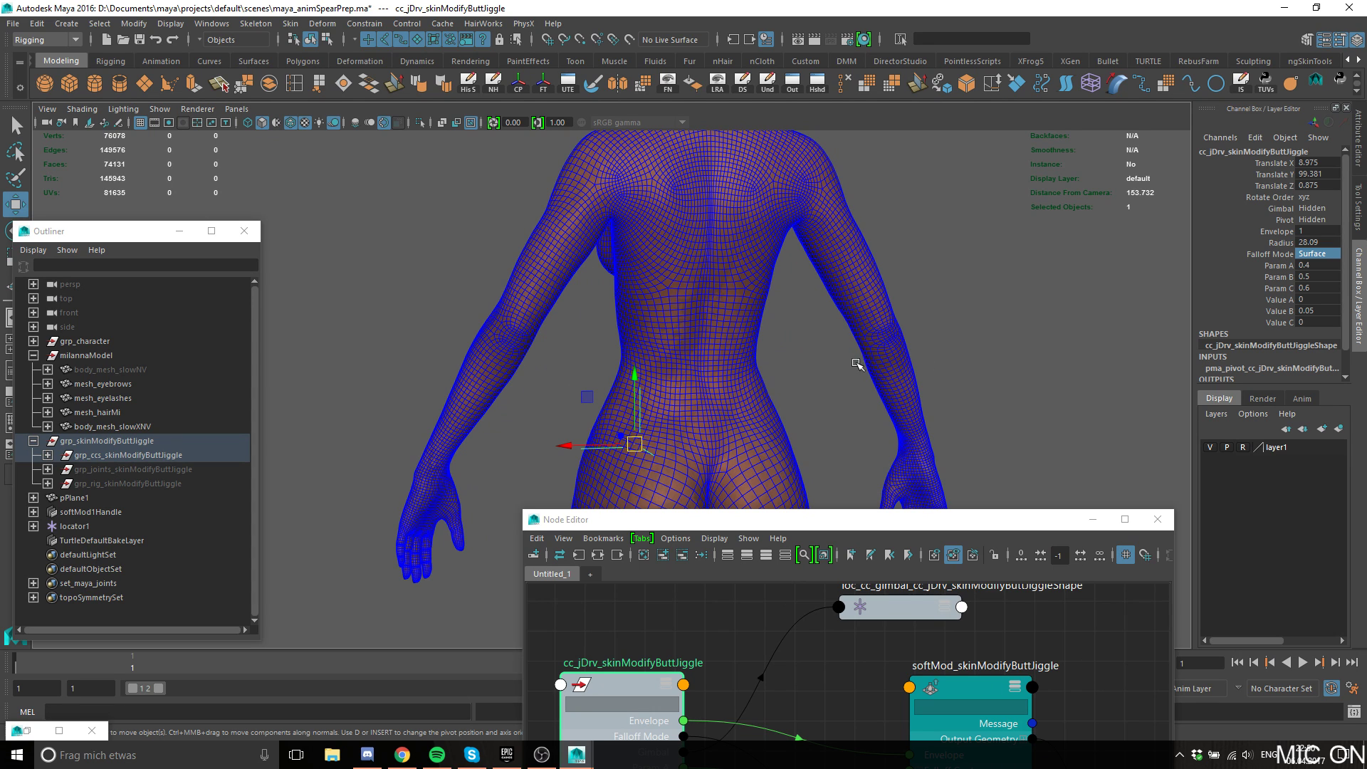
# Set the Falloff Mode to Volume and move the jiggle control up between the shoulder blades, at about 138.8 in Translate Y.
pyautogui.click(1315, 255)
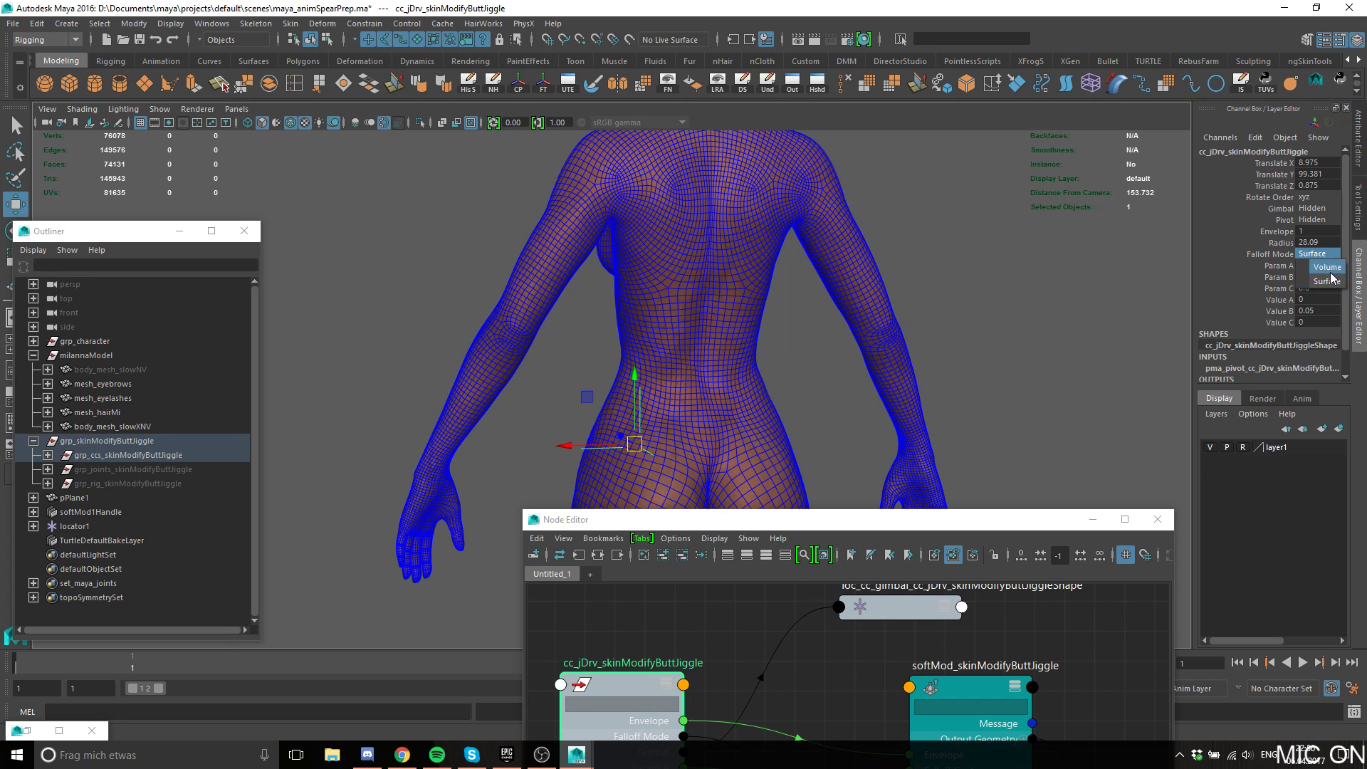
pyautogui.click(1327, 269)
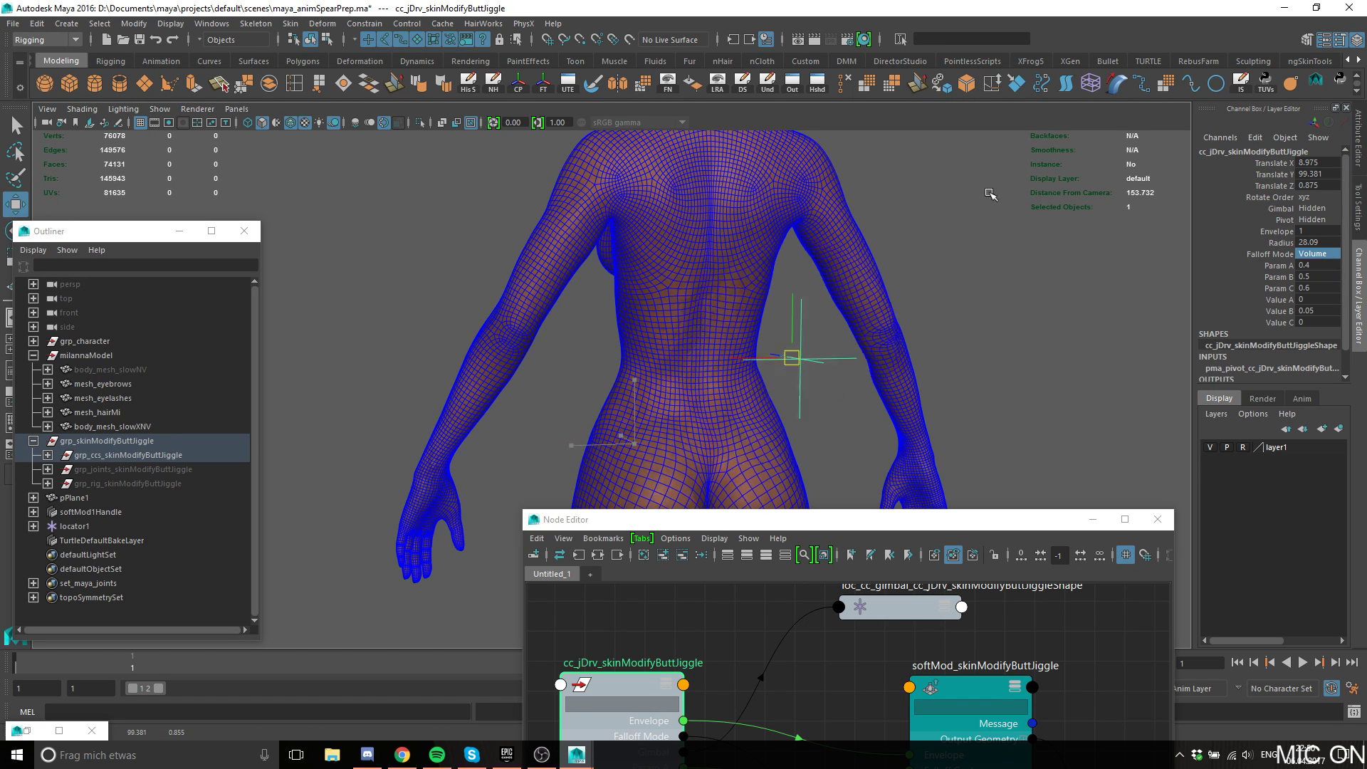
pyautogui.keyDown('alt'); pyautogui.moveTo(826, 286); pyautogui.dragTo(765, 246); pyautogui.keyUp('alt')
pyautogui.moveTo(765, 246); pyautogui.dragTo(754, 290, button='middle')
pyautogui.keyDown('alt'); pyautogui.moveTo(754, 290); pyautogui.dragTo(695, 263, button='right'); pyautogui.keyUp('alt')
pyautogui.keyDown('alt'); pyautogui.moveTo(696, 263); pyautogui.dragTo(656, 403, button='middle'); pyautogui.keyUp('alt')
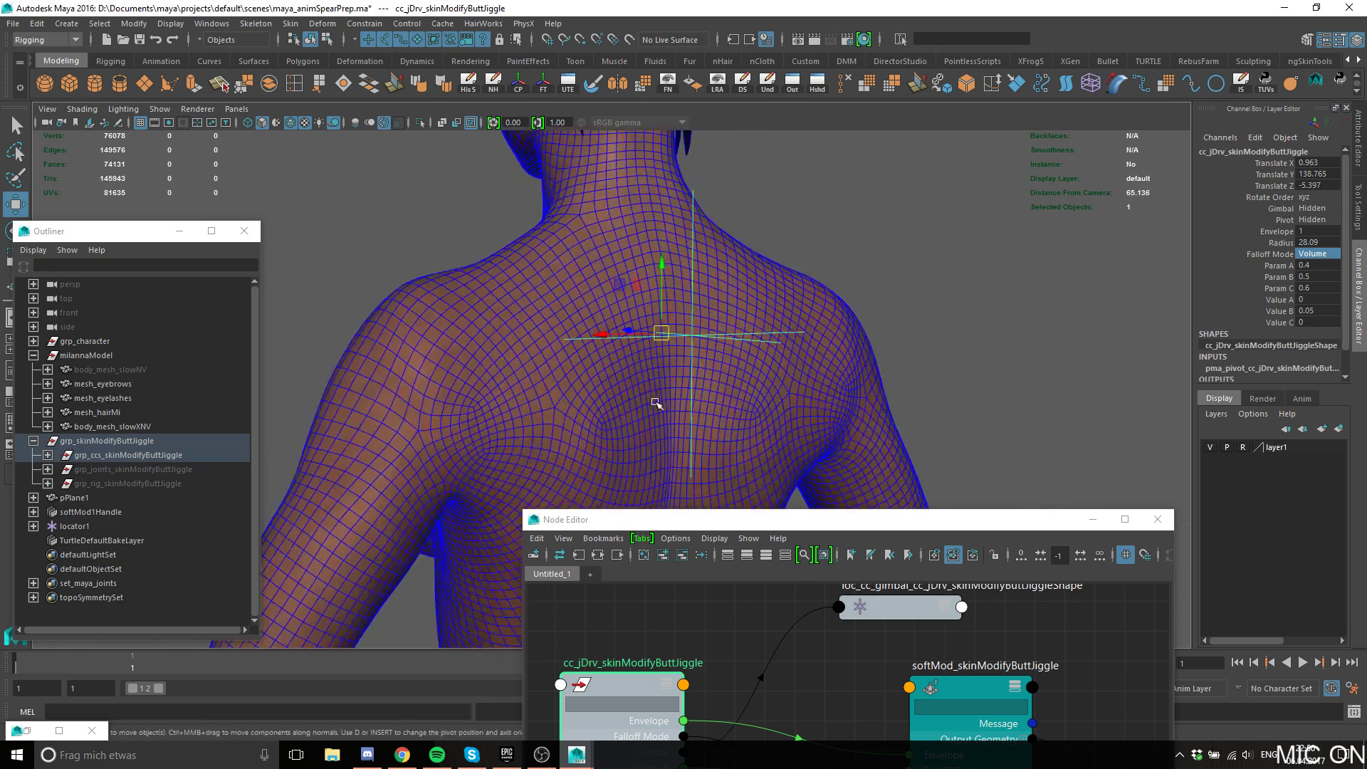
pyautogui.keyDown('alt'); pyautogui.moveTo(656, 403); pyautogui.dragTo(734, 372); pyautogui.keyUp('alt')
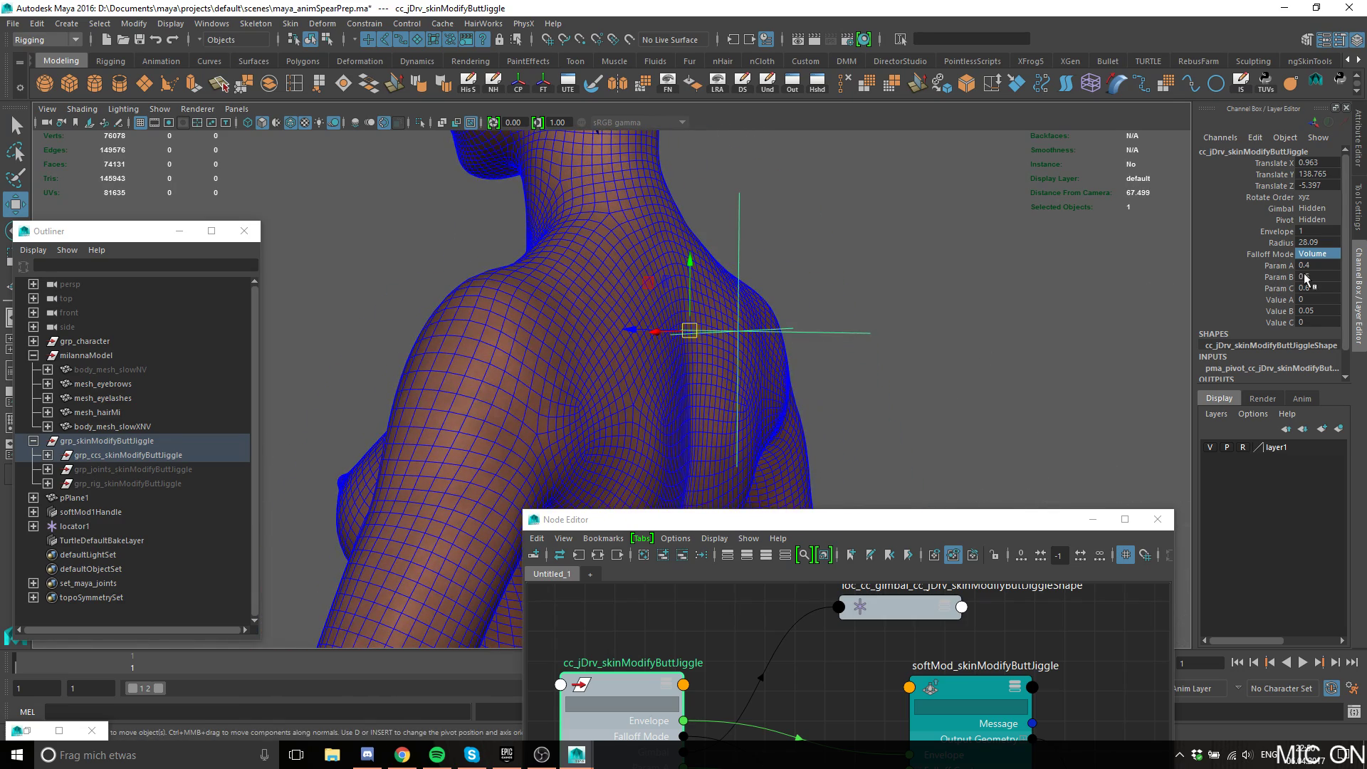
# Set the Falloff Mode to Surface with the jiggle control on the upper back and view the whole torso.
pyautogui.click(1317, 254)
pyautogui.click(1335, 280)
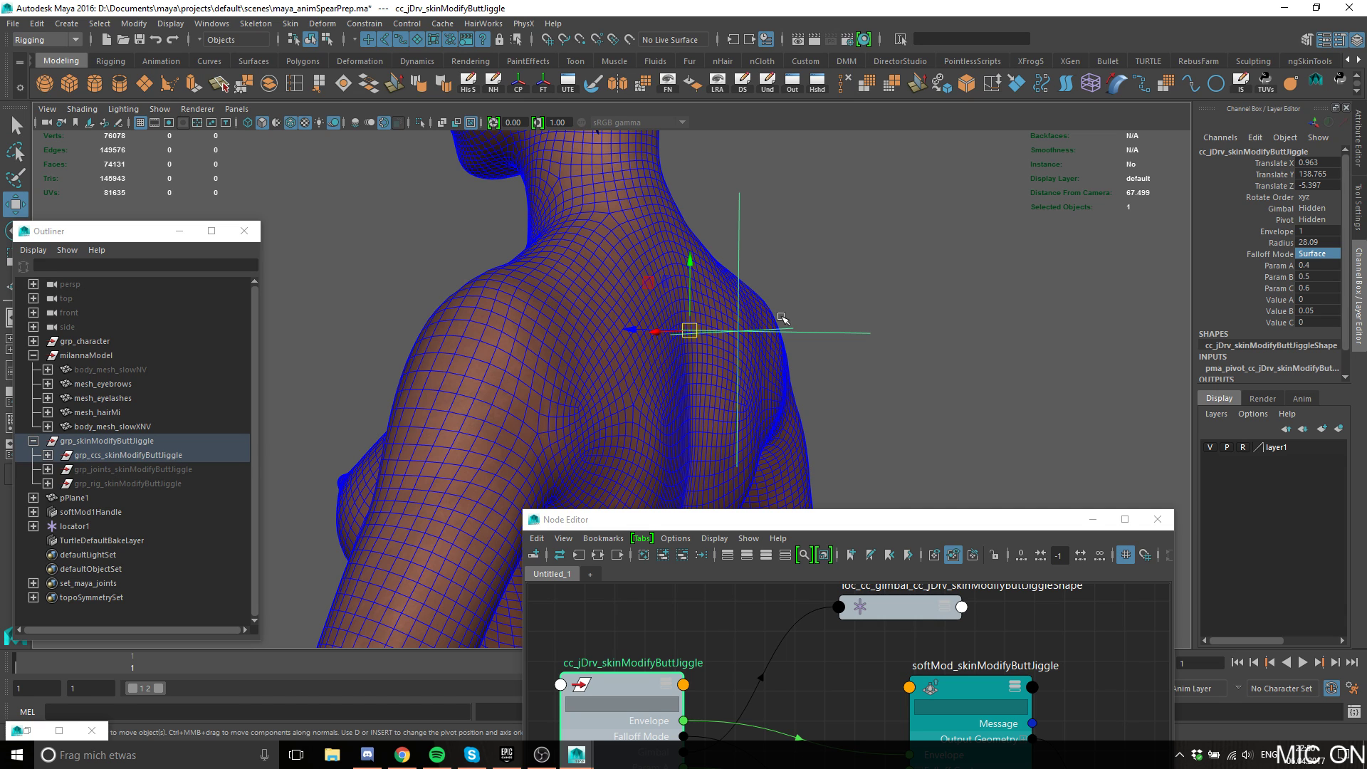
pyautogui.moveTo(783, 319)
pyautogui.keyDown('alt'); pyautogui.mouseDown()
pyautogui.moveTo(757, 393)
pyautogui.moveTo(830, 382)
pyautogui.moveTo(761, 280)
pyautogui.moveTo(767, 318)
pyautogui.mouseUp(); pyautogui.keyUp('alt')
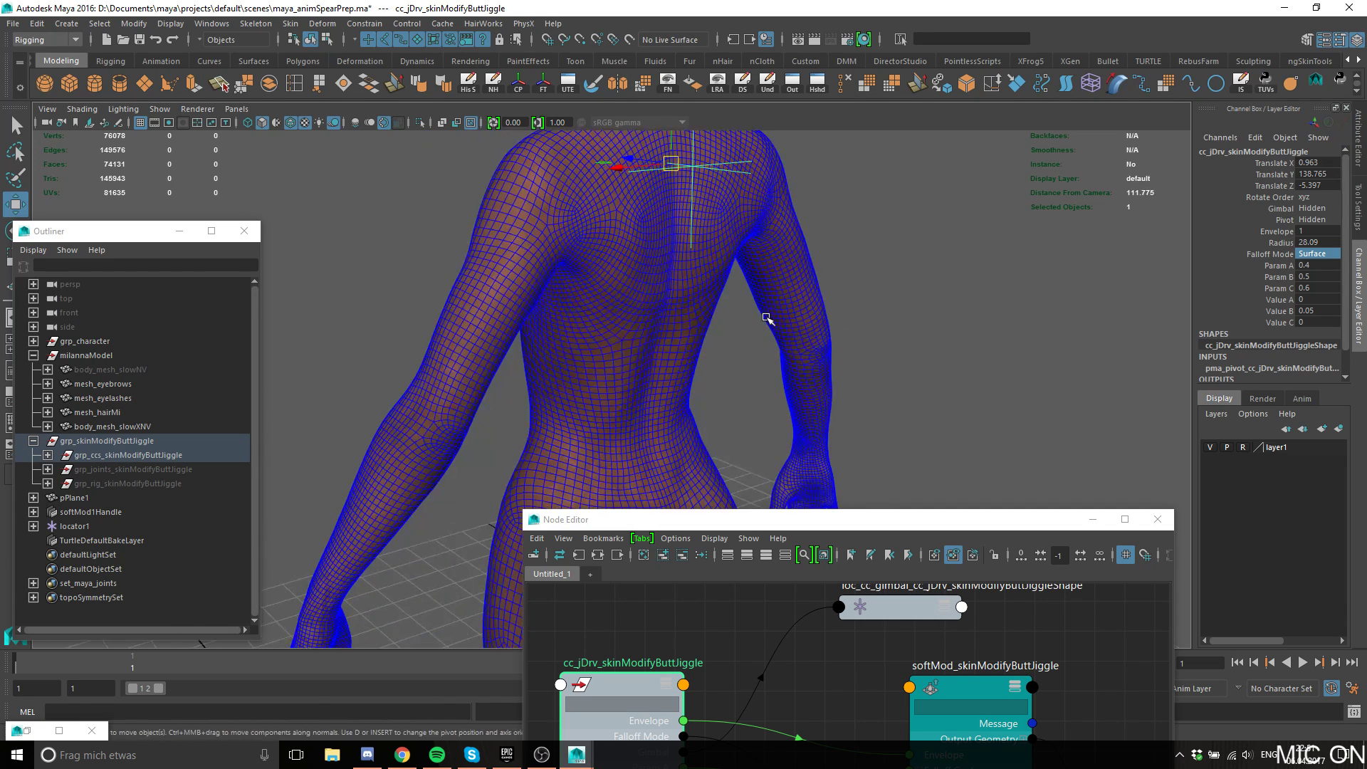
# Raise the Node Editor window, move the locPivot node clear below the softMod node, and frame the whole network.
pyautogui.moveTo(913, 524); pyautogui.dragTo(938, 163)
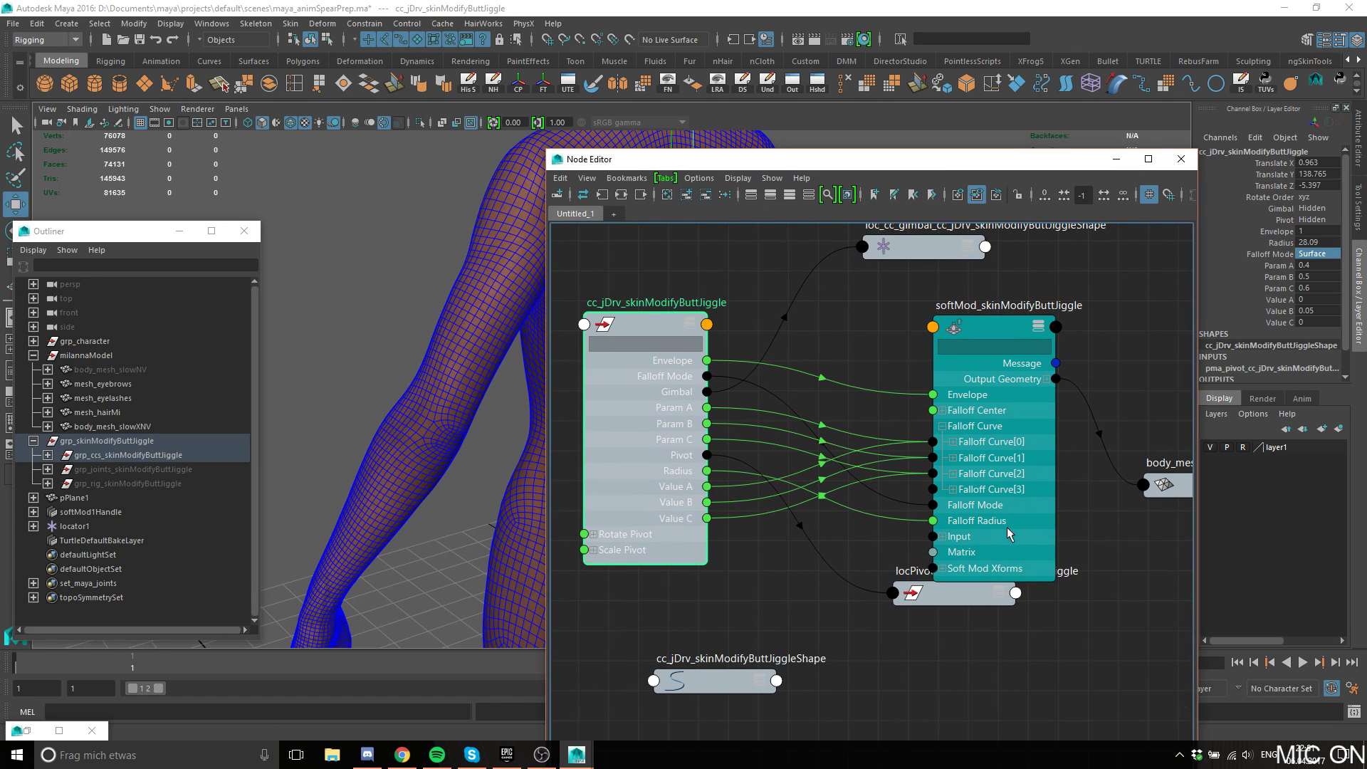
pyautogui.click(945, 594)
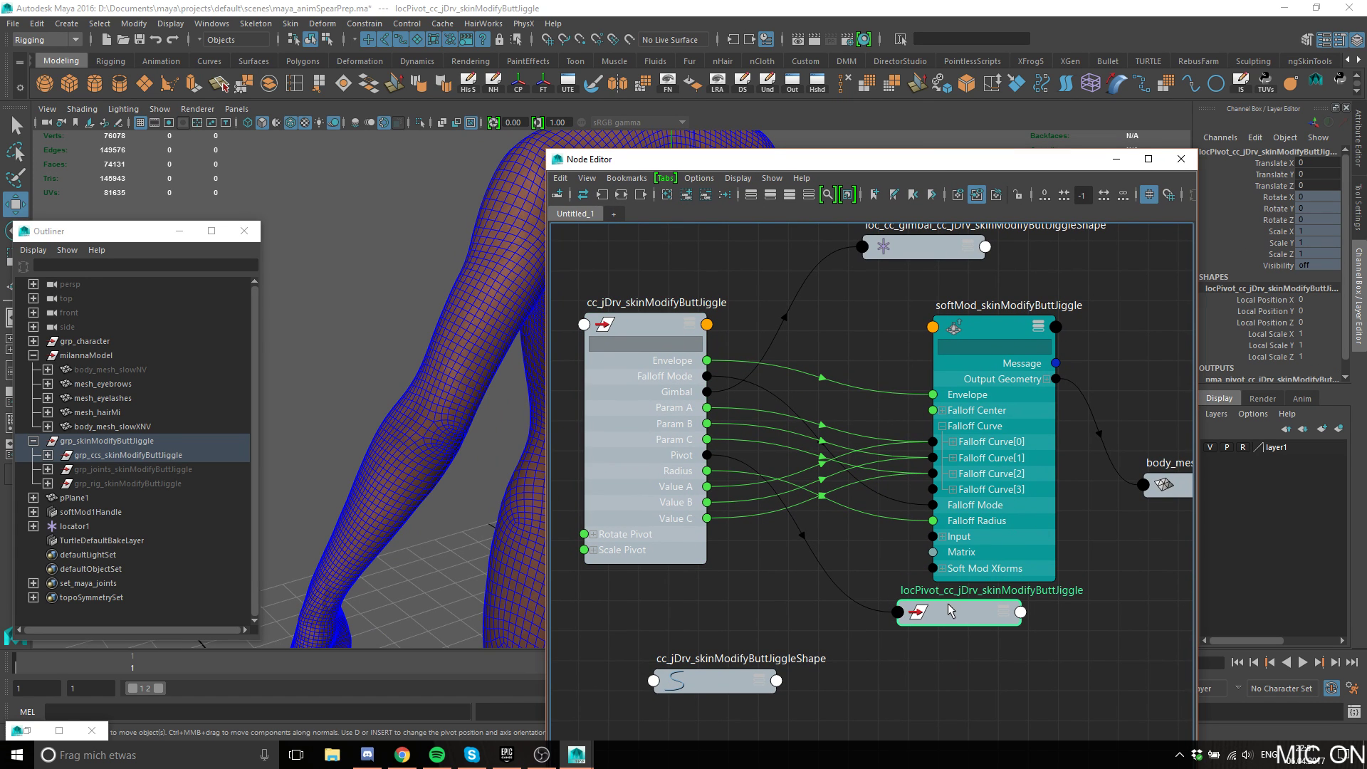
pyautogui.press('a')
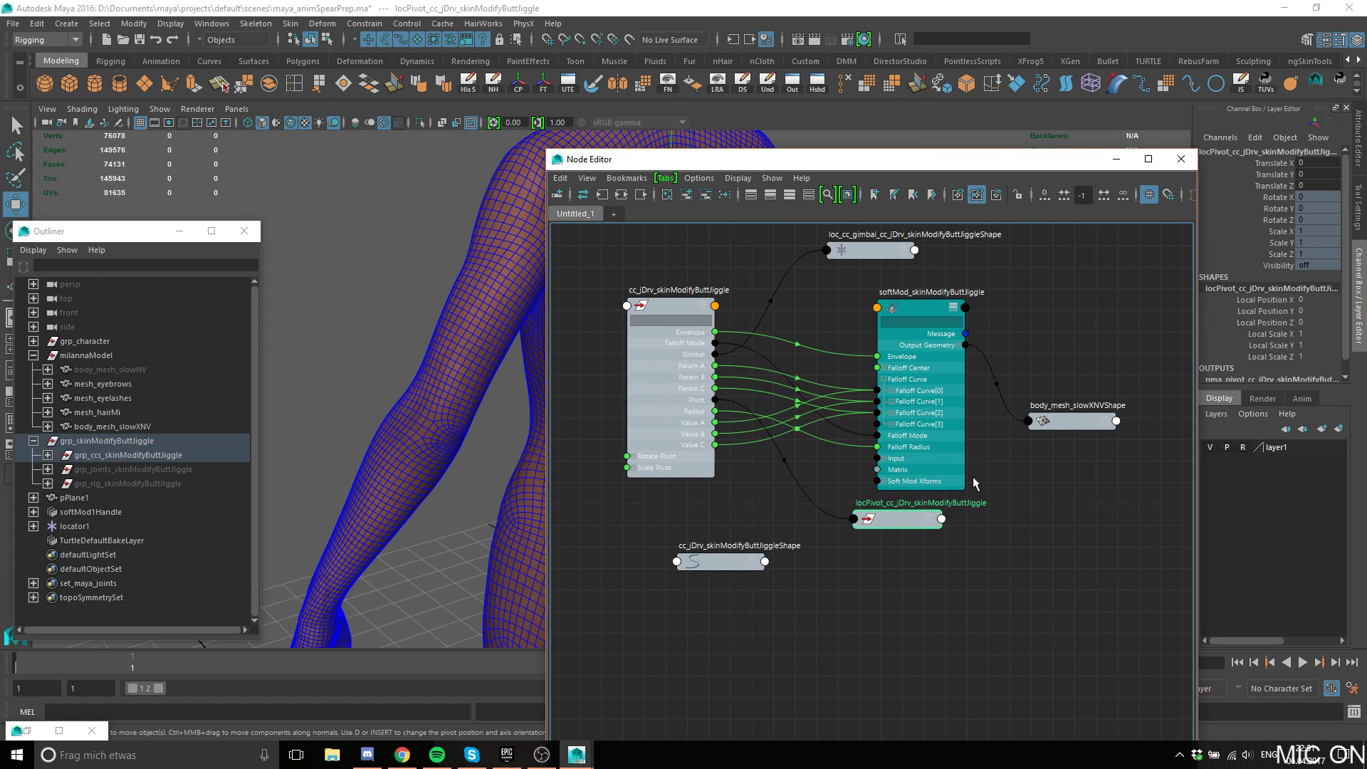
# Switch to the Picarto.TV page in Chrome, read through the viewers' chat messages, and return to Maya.
pyautogui.moveTo(404, 758)
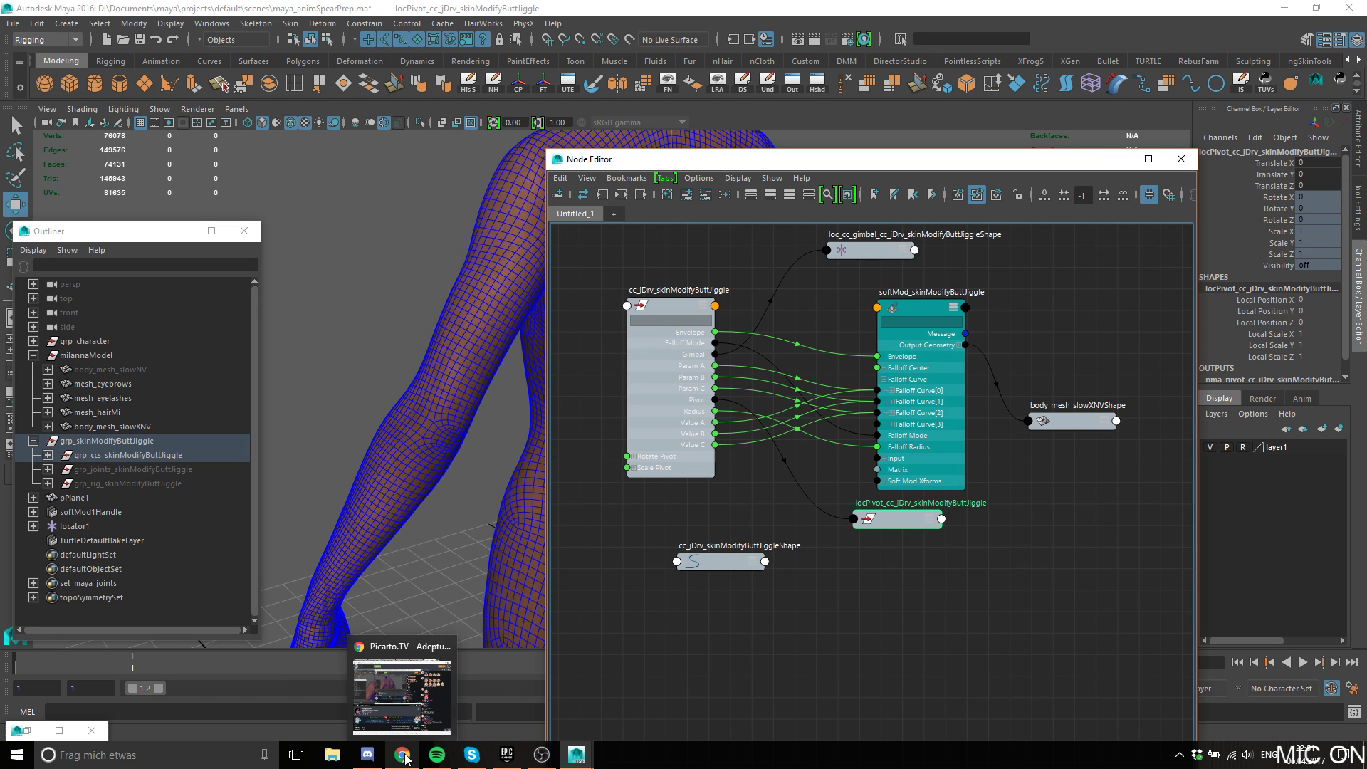
pyautogui.click(404, 757)
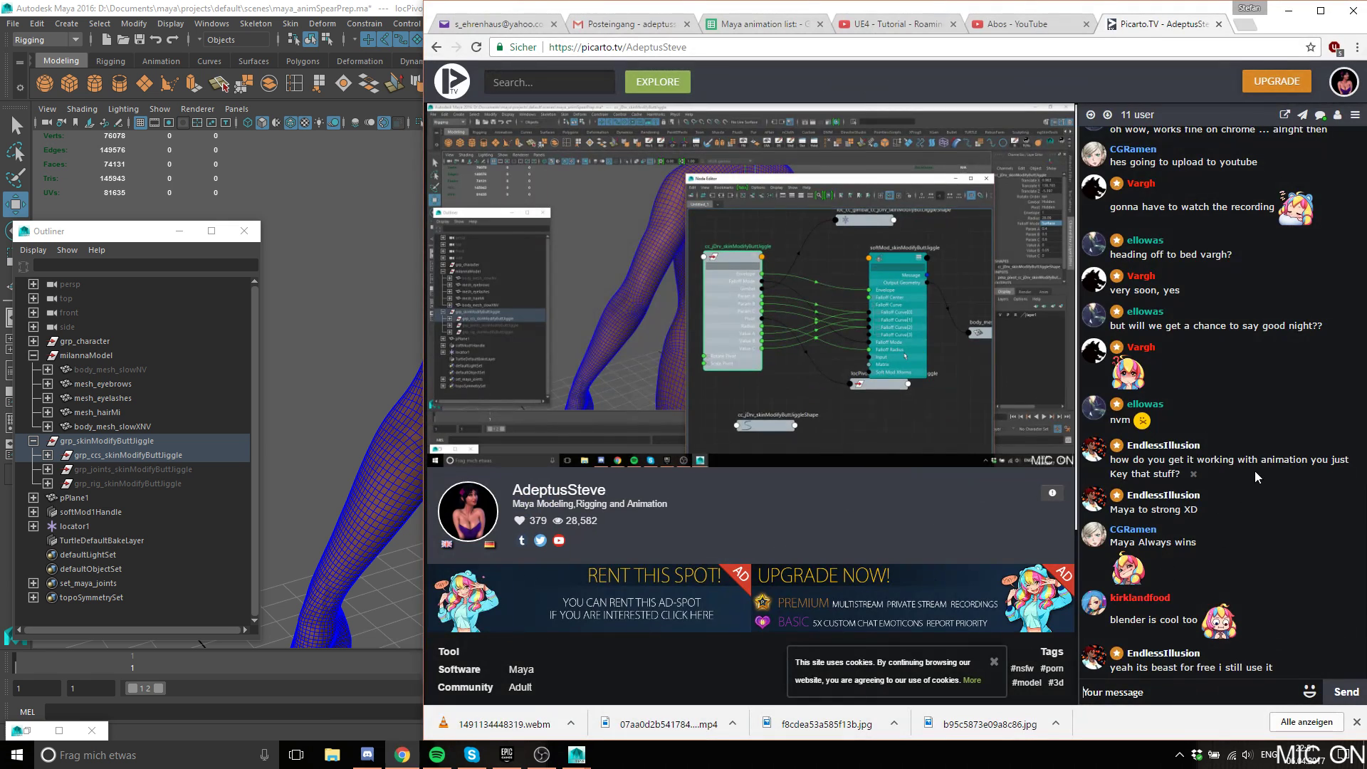
pyautogui.scroll(4, 1255, 472)
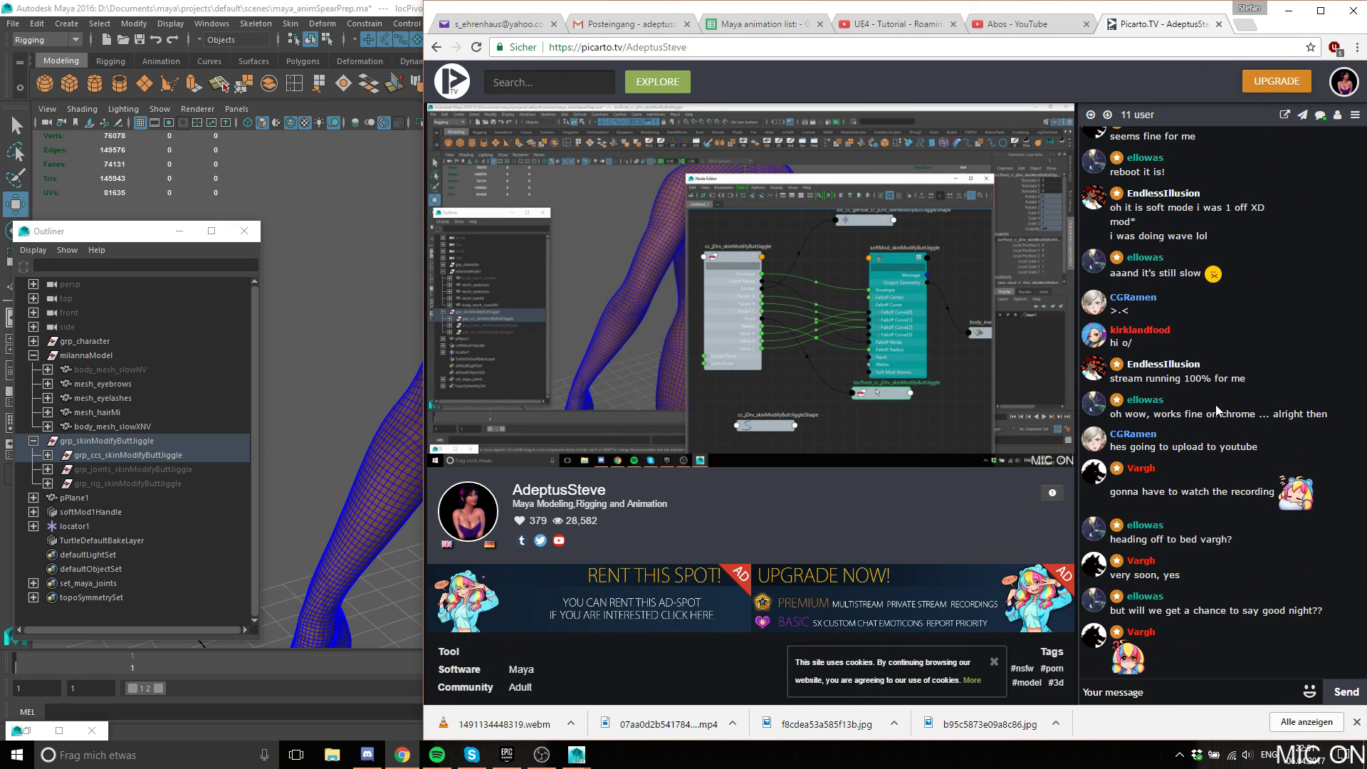
pyautogui.scroll(4, 1216, 409)
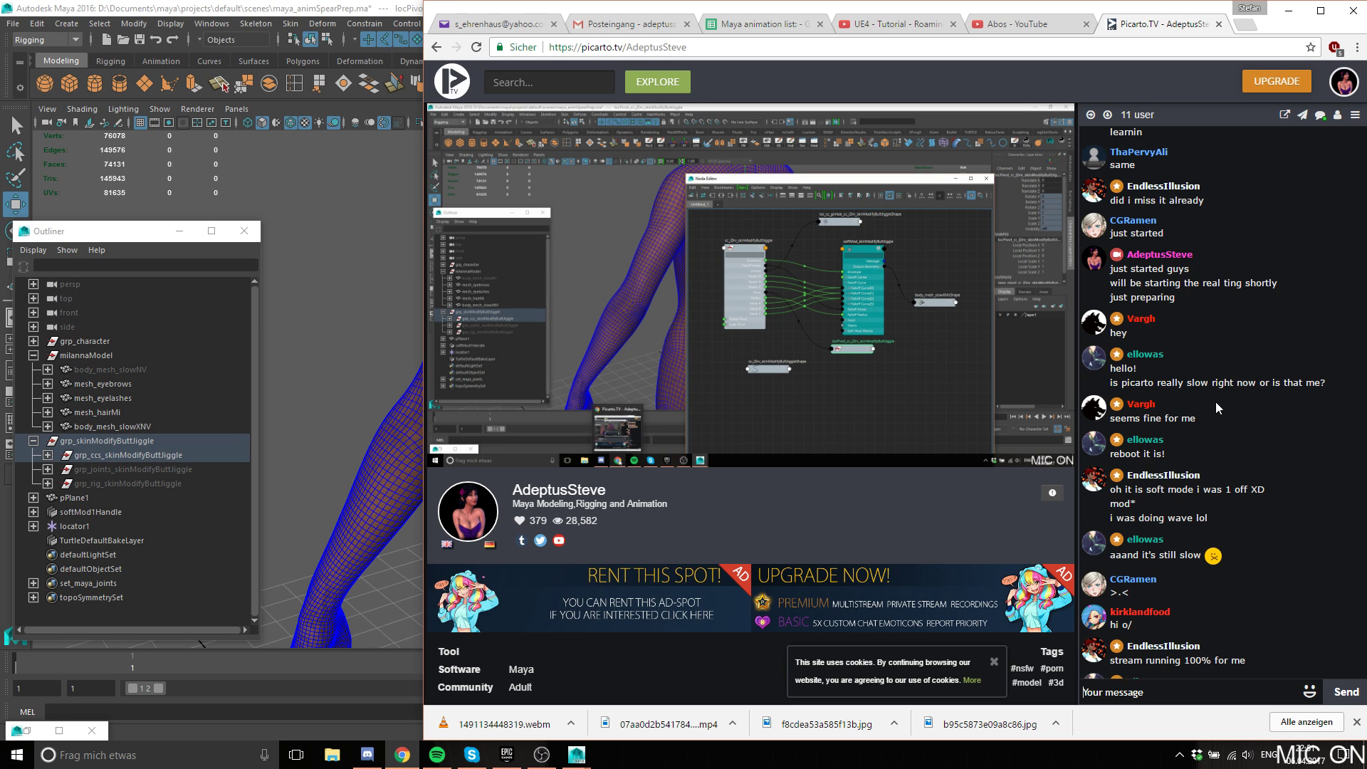
pyautogui.scroll(-2, 1217, 407)
pyautogui.scroll(-3, 1216, 407)
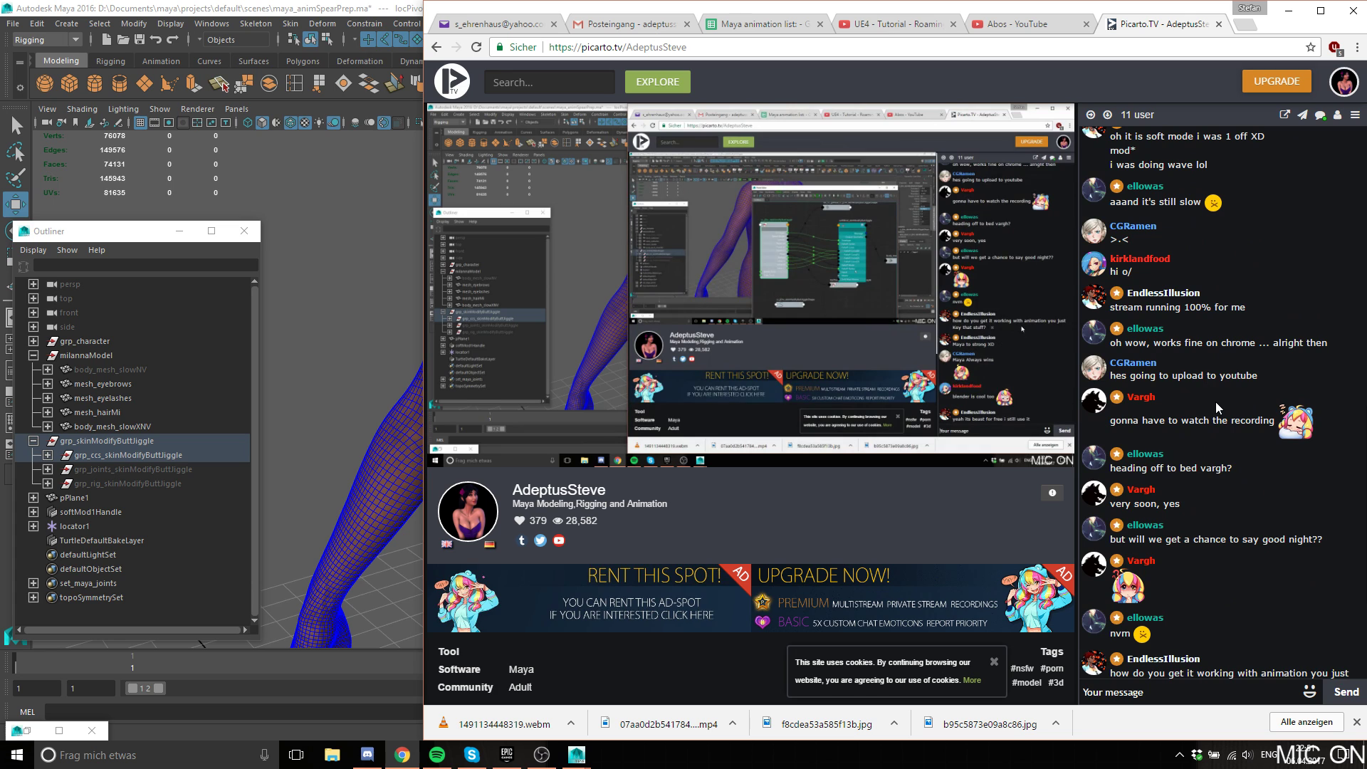
pyautogui.scroll(-1, 1216, 401)
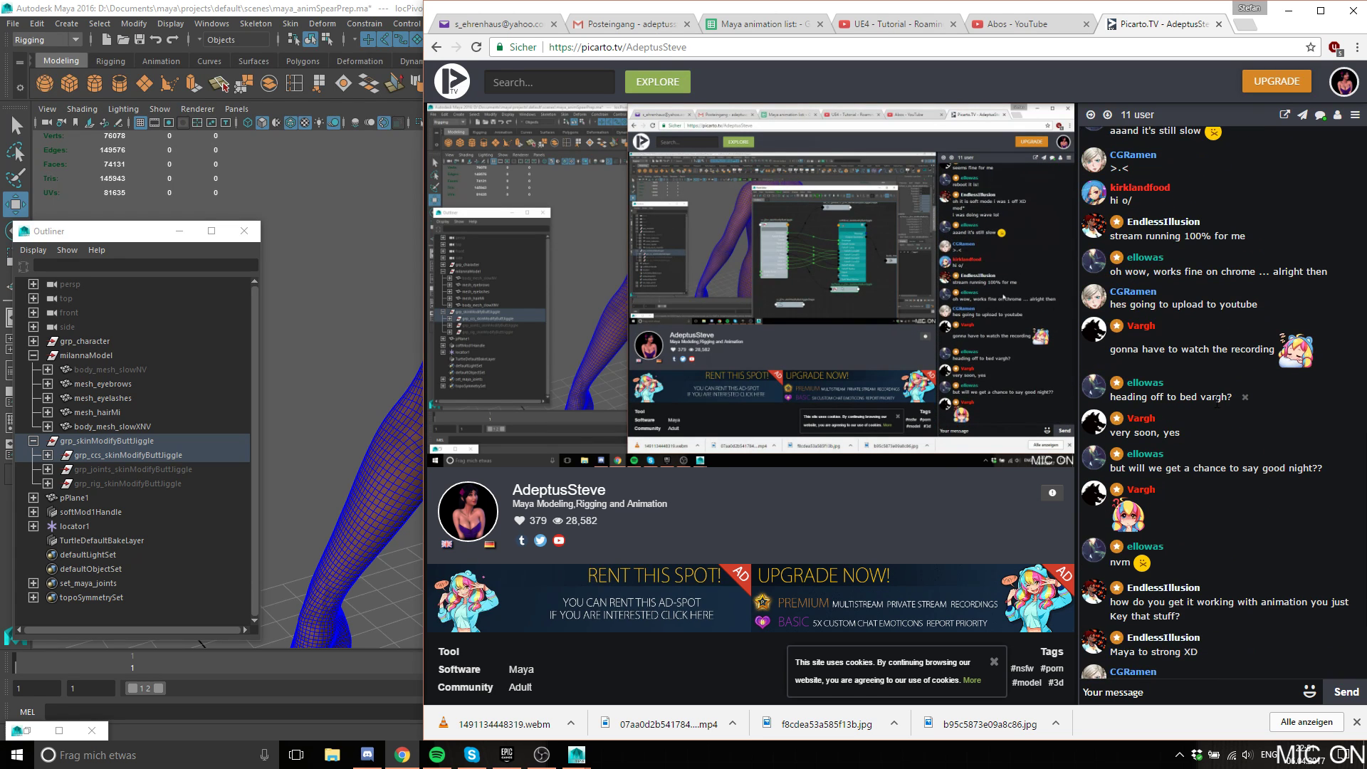
pyautogui.scroll(-1, 1219, 397)
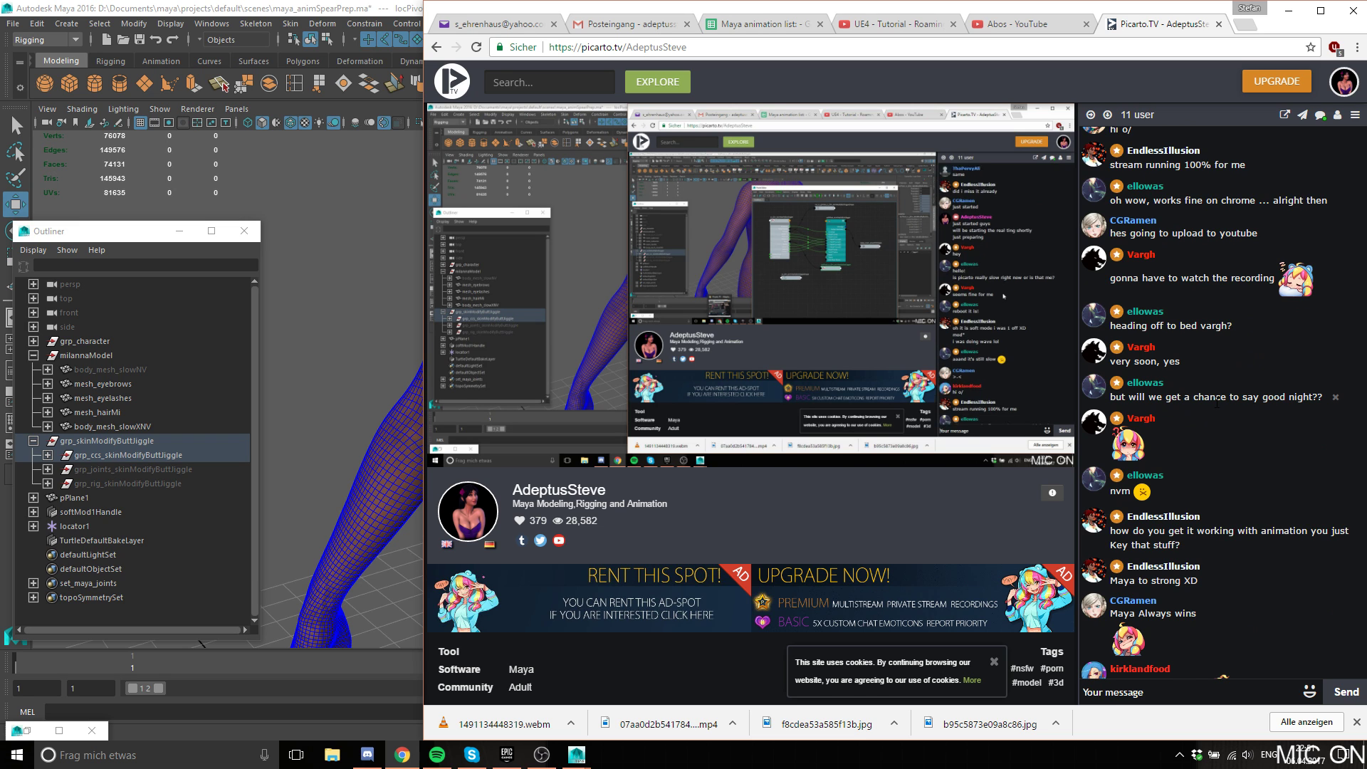
pyautogui.scroll(-1, 1215, 402)
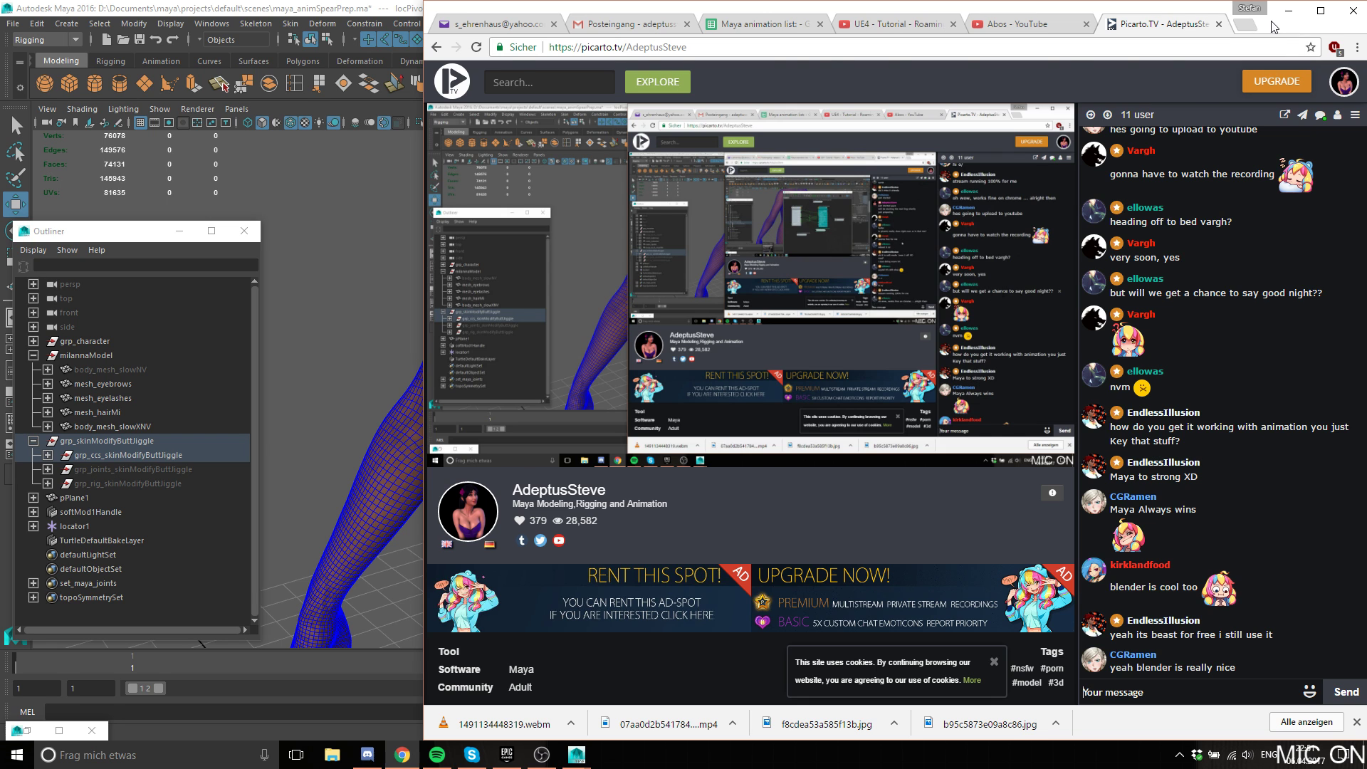
pyautogui.click(1289, 11)
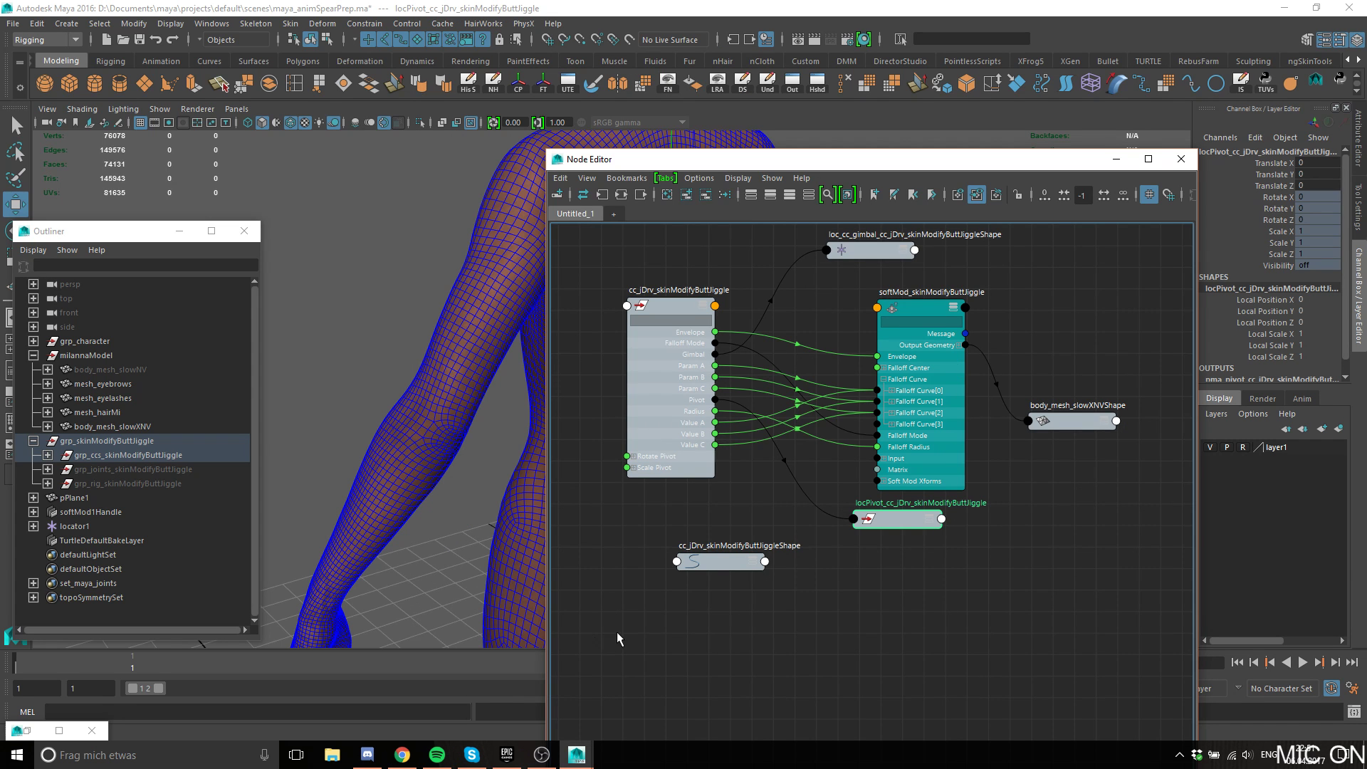